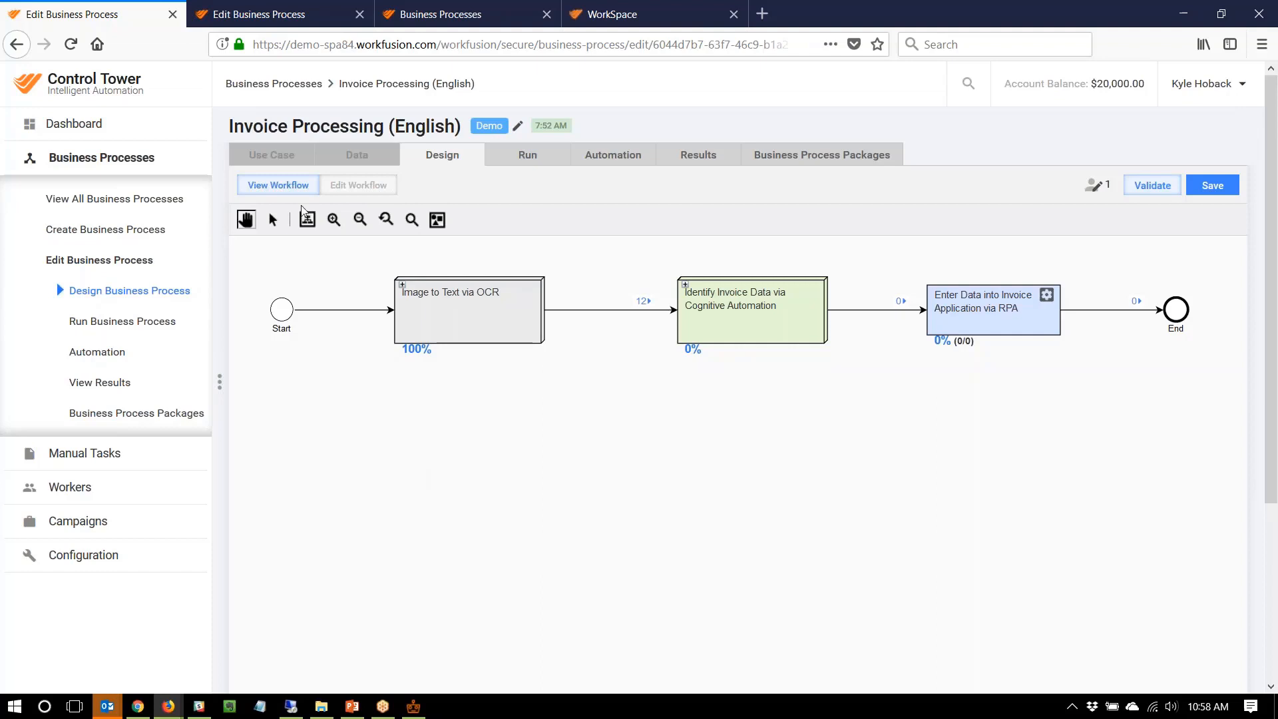
# Reload the workflow diagram to show OCR at 100% and cognitive invoice identification at 67%.
pyautogui.click(282, 186)
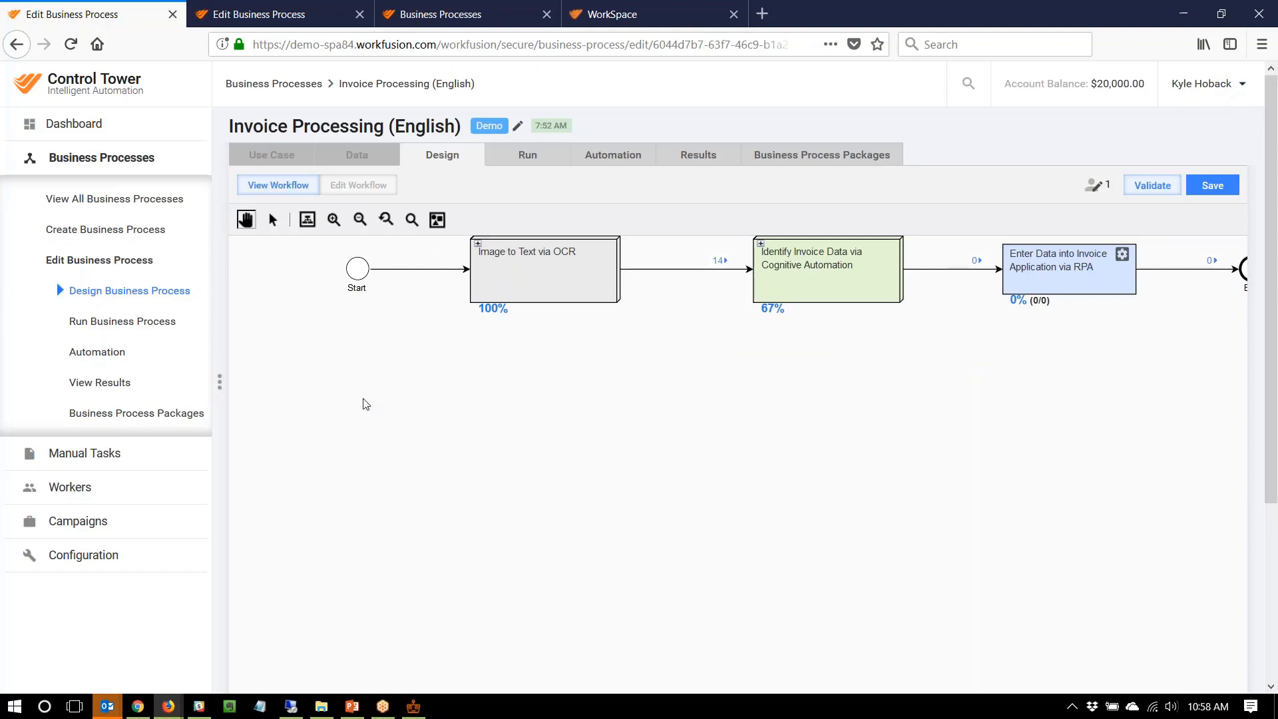
pyautogui.moveTo(415, 413); pyautogui.dragTo(367, 431)
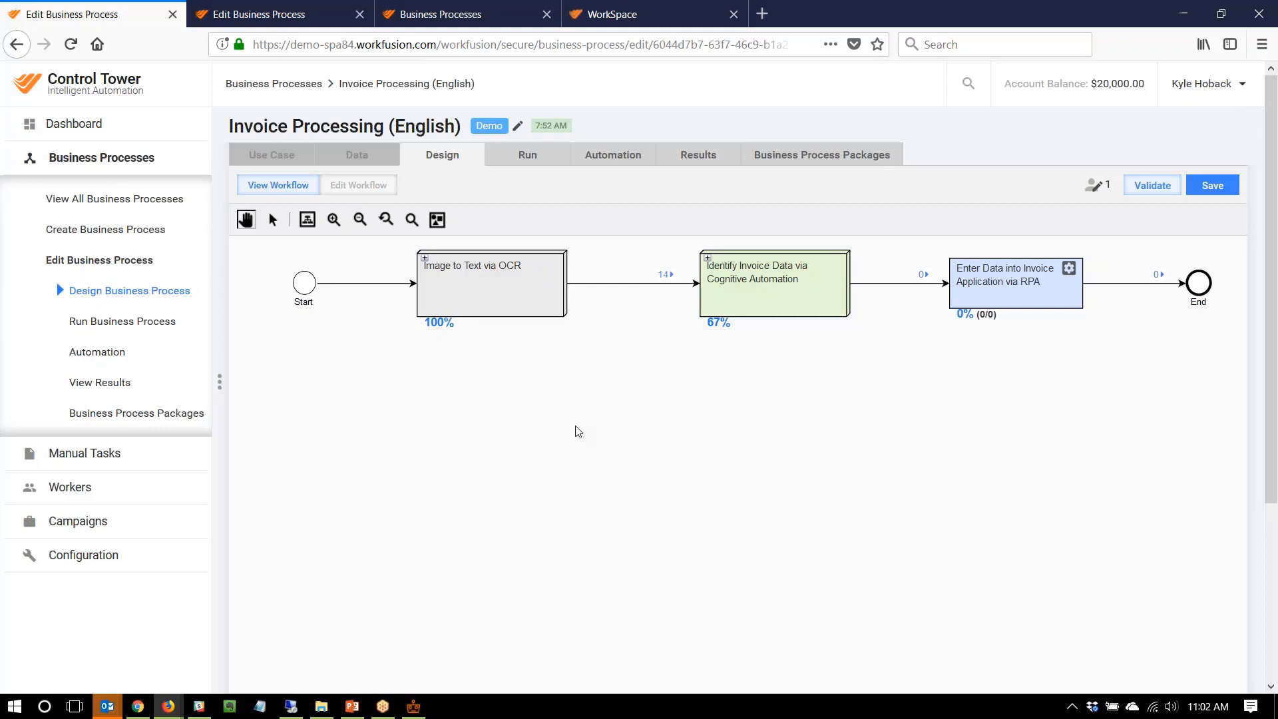
# Open Business Processes from the sidebar in a new tab, view it, then return to the design tab.
pyautogui.moveTo(712, 446); pyautogui.dragTo(689, 451)
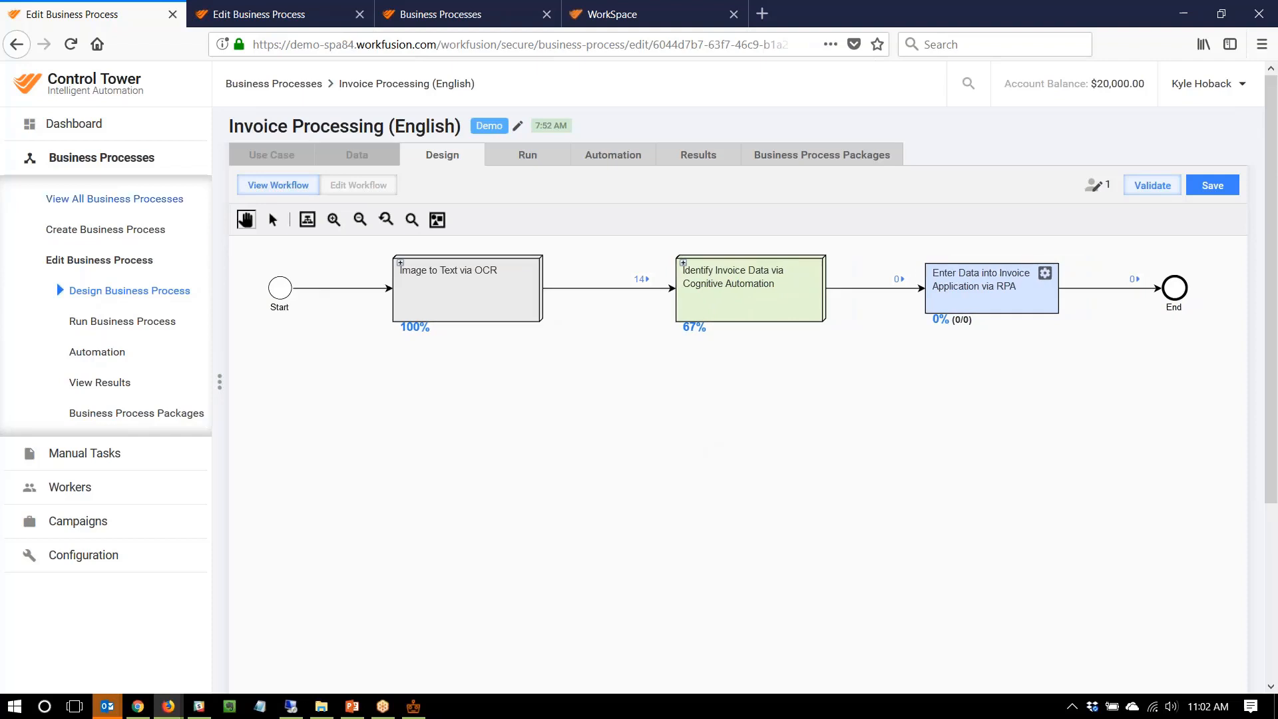
pyautogui.rightClick(103, 155)
pyautogui.click(153, 166)
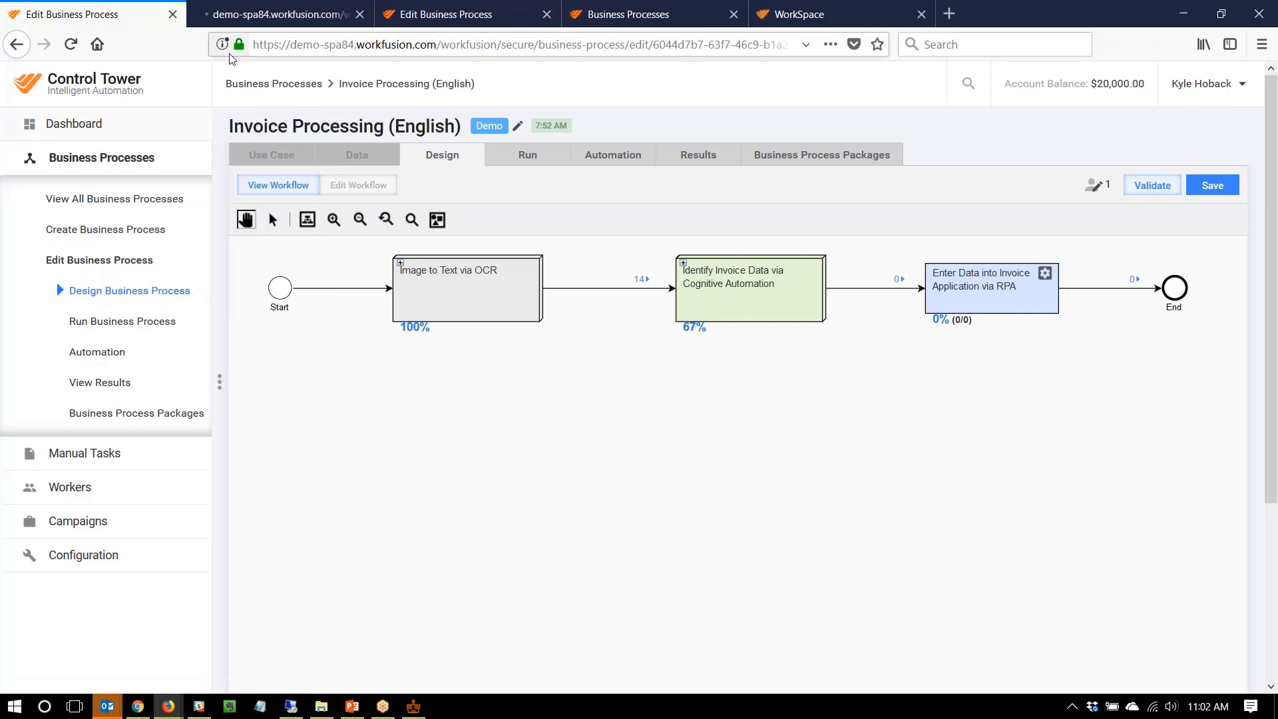
pyautogui.click(242, 13)
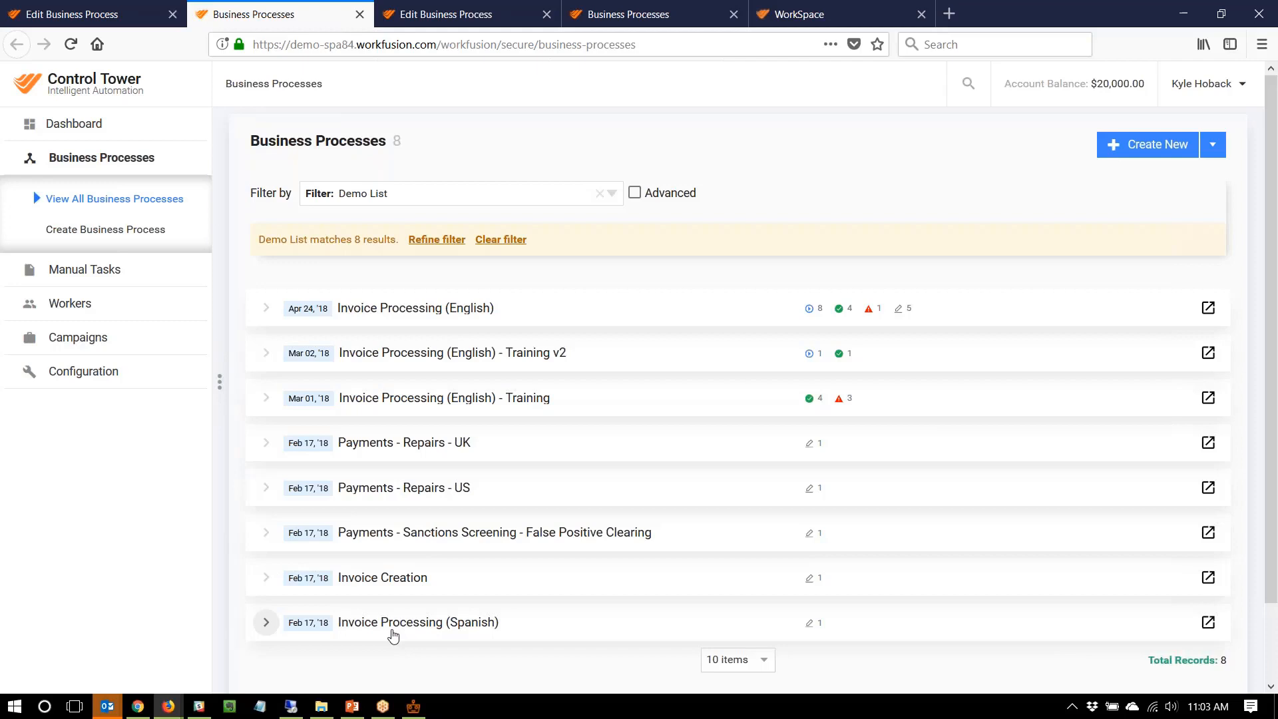
pyautogui.hotkey('ctrl', 'shift', 'Tab')
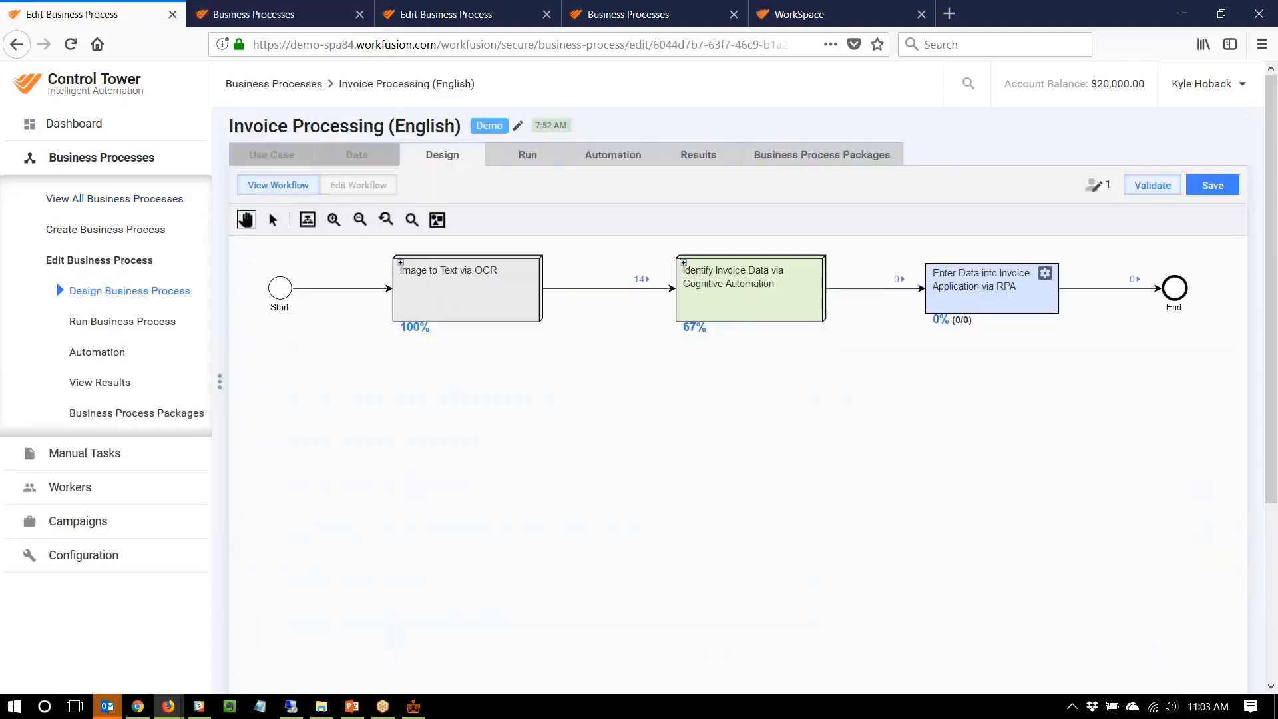
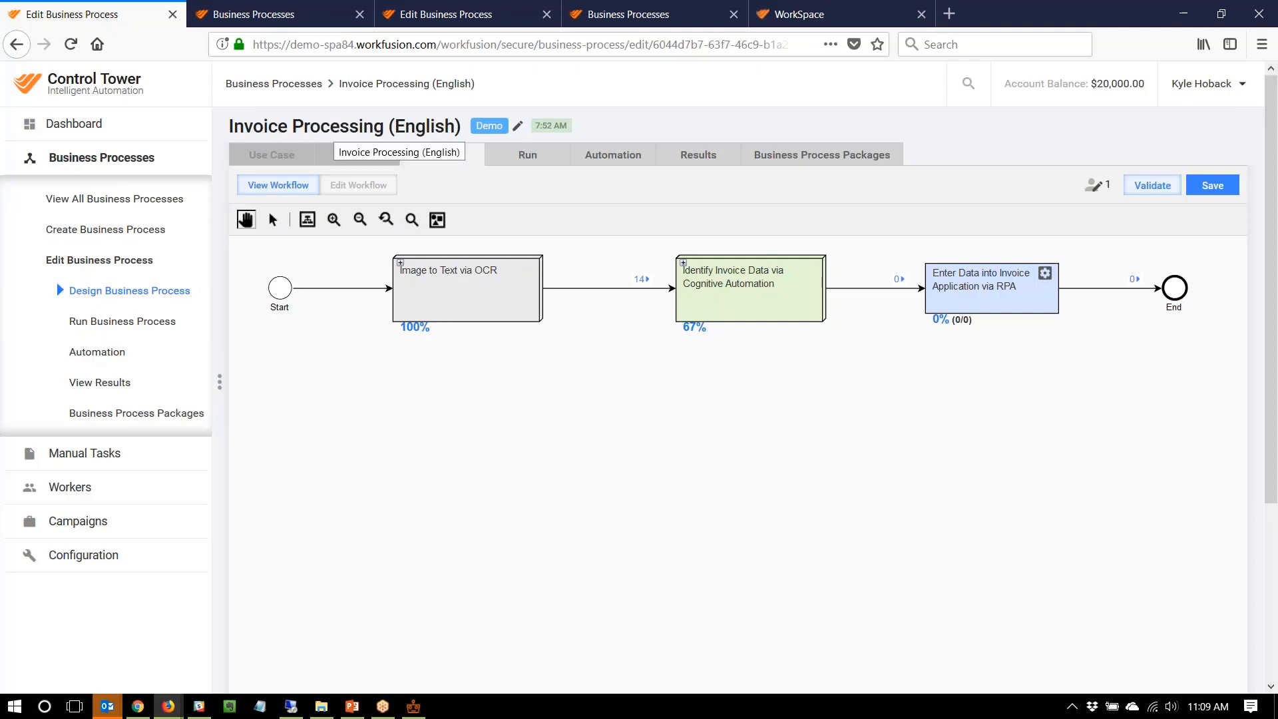
# Glance at the Business Processes list, then expand the Identify Invoice Data via Cognitive Automation subprocess.
pyautogui.hotkey('ctrl', 'Tab')
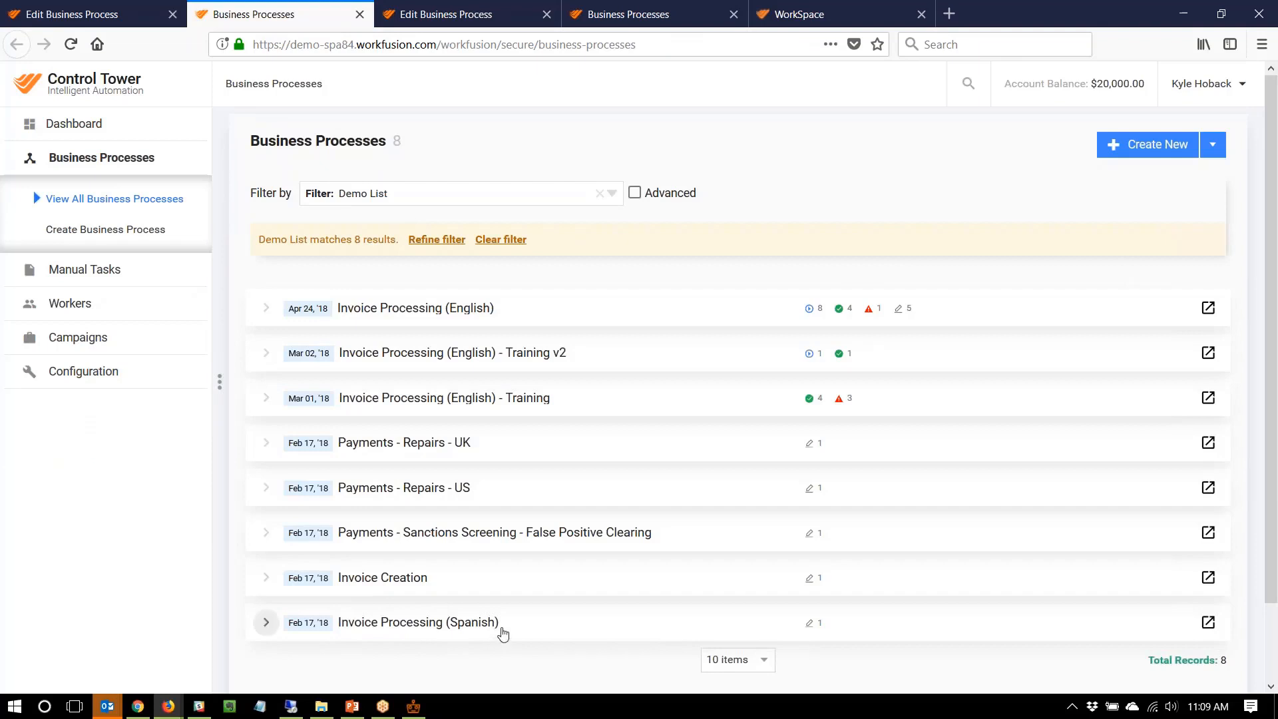
pyautogui.hotkey('ctrl', 'shift', 'Tab')
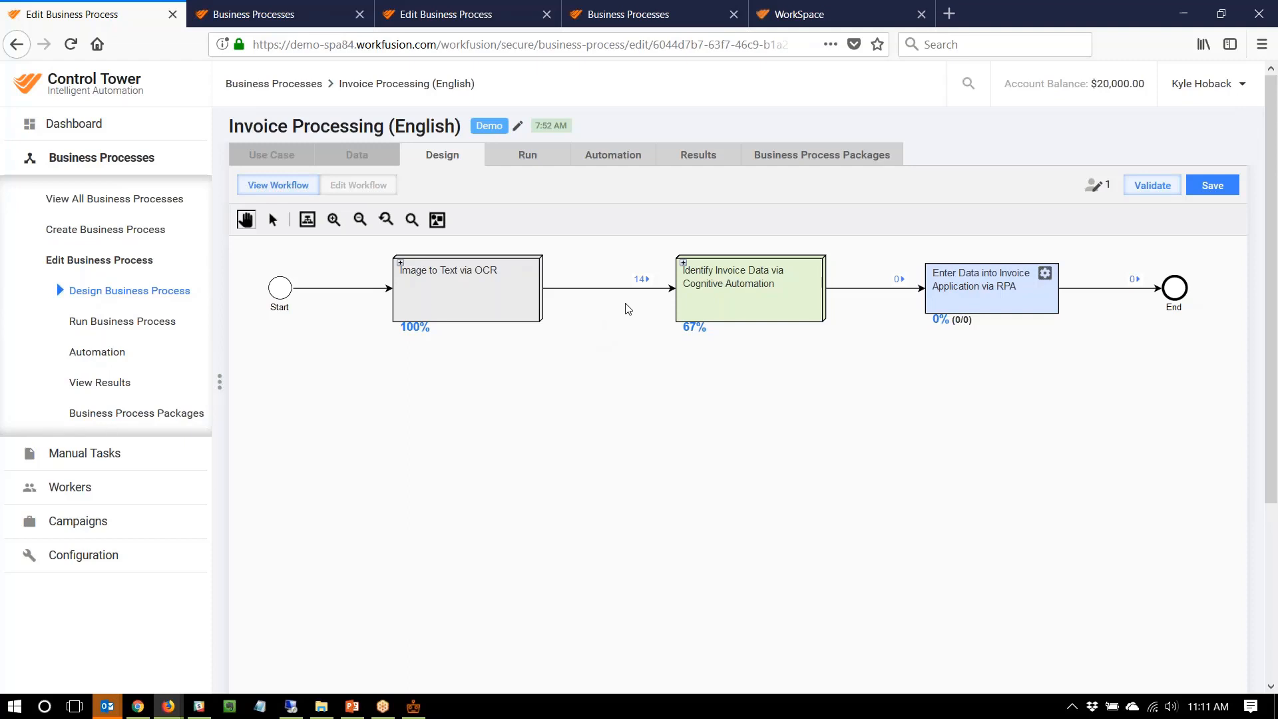
pyautogui.click(684, 264)
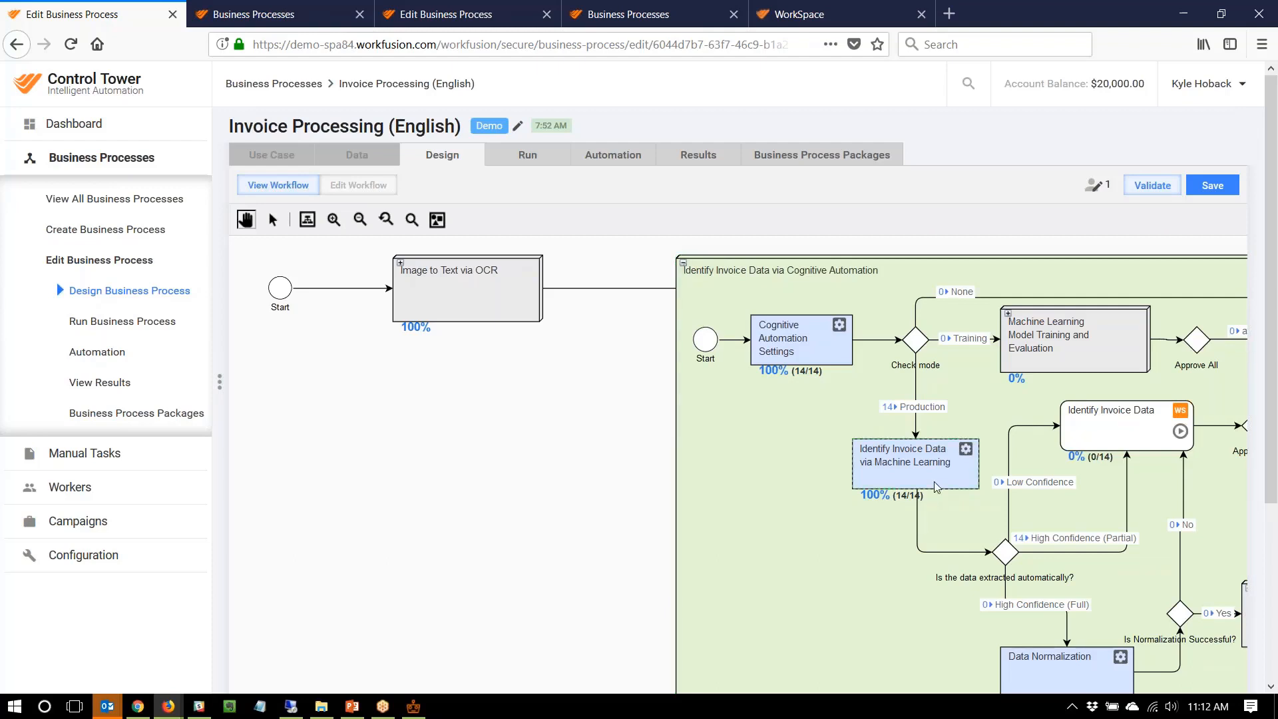
# Collapse and re-expand the cognitive automation subprocess, panning to see its full inner workflow.
pyautogui.moveTo(934, 486)
pyautogui.click(682, 262)
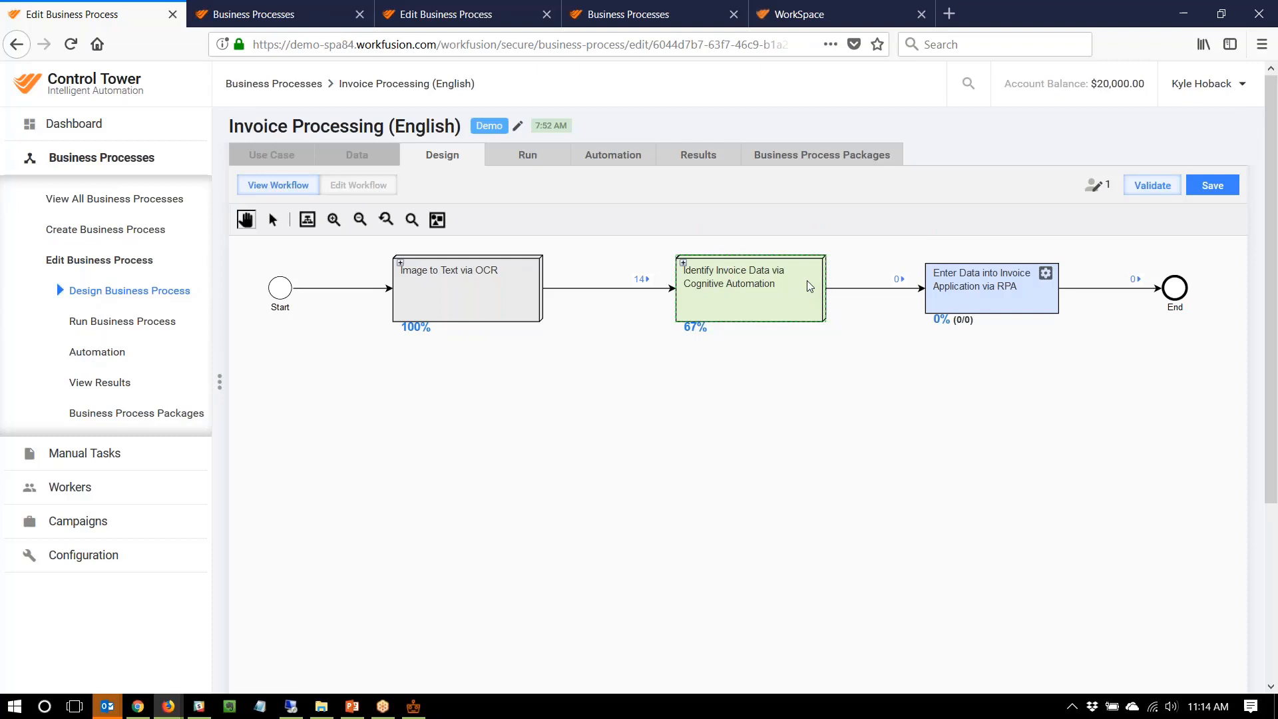
pyautogui.click(680, 262)
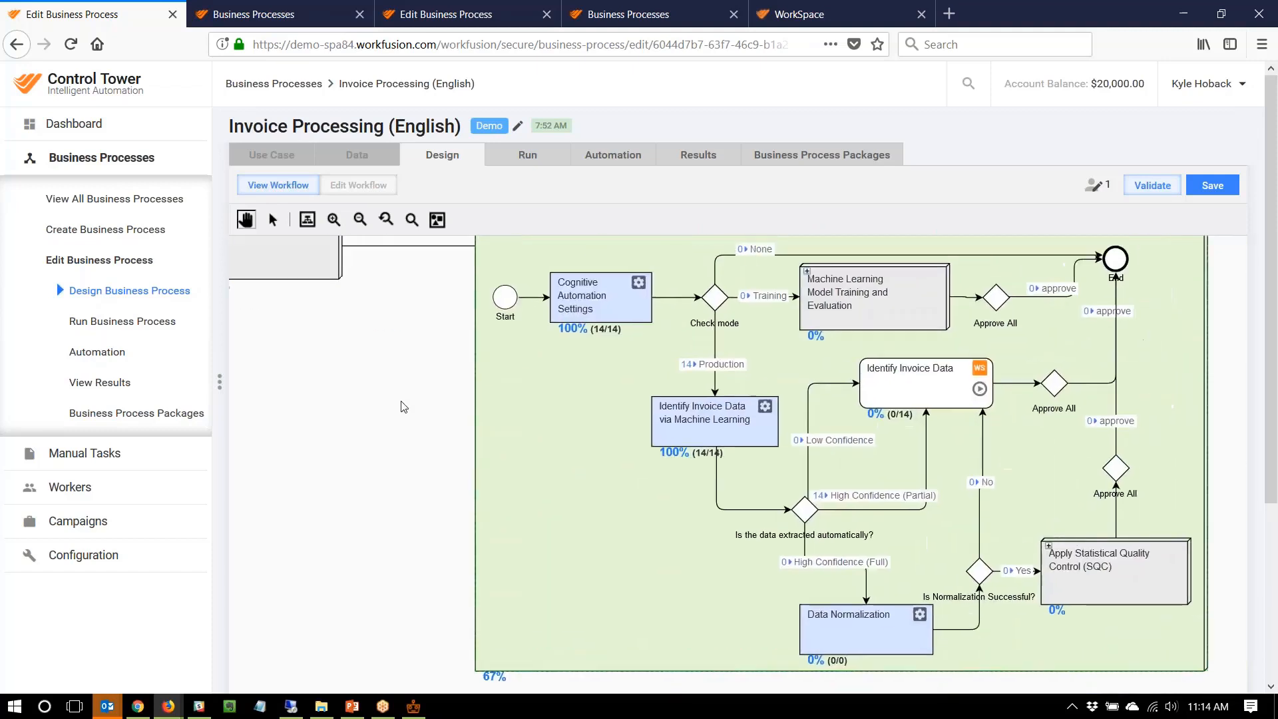
pyautogui.moveTo(374, 408); pyautogui.dragTo(278, 429)
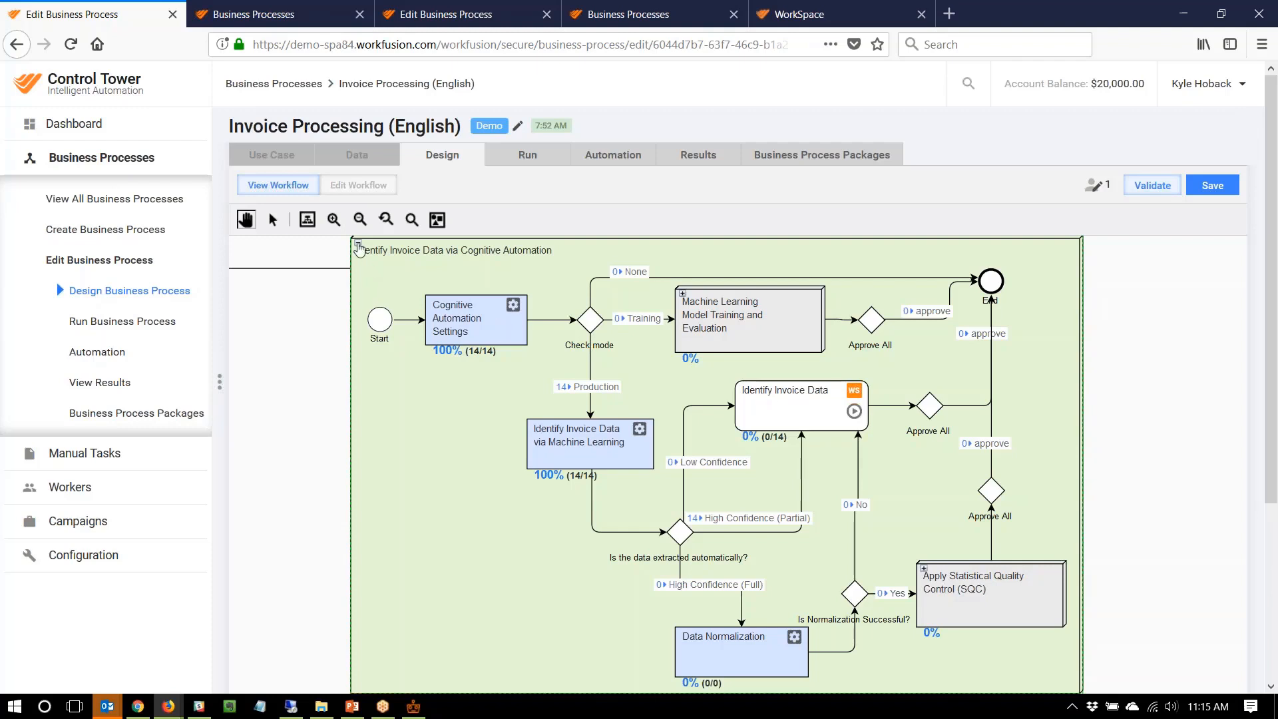
# Collapse the subprocess again and pan to show the whole invoice workflow before switching to WorkSpace.
pyautogui.click(358, 243)
pyautogui.moveTo(383, 367); pyautogui.dragTo(699, 459)
pyautogui.hotkey('ctrl', 'shift', 'Tab')
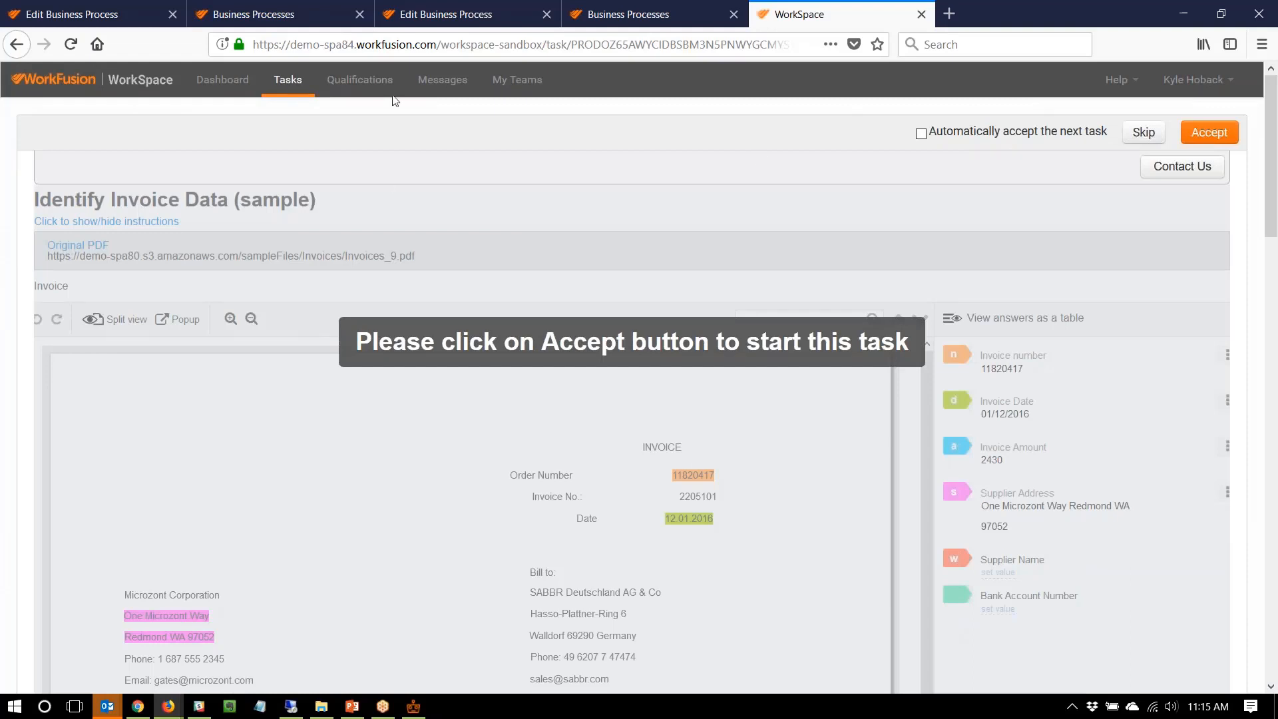
# Accept the sample invoice task, then glance at the workflow tab and return to WorkSpace.
pyautogui.click(1194, 140)
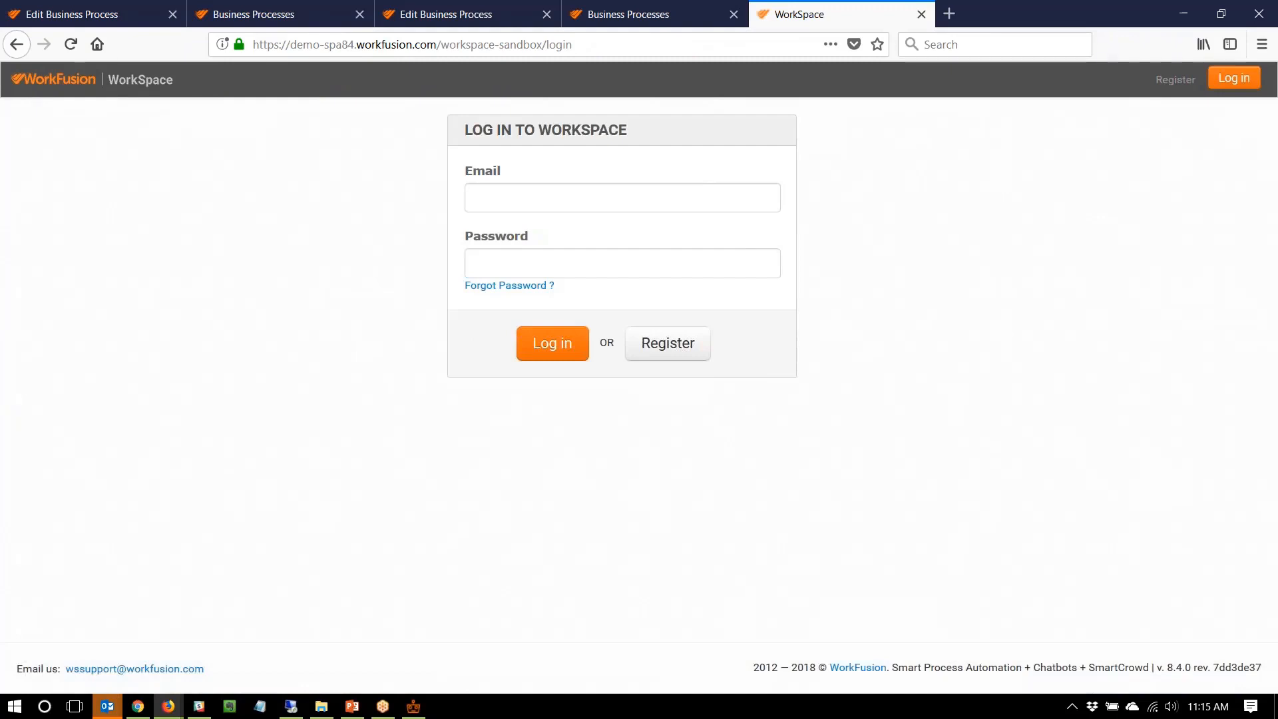
pyautogui.hotkey('ctrl', 'Tab')
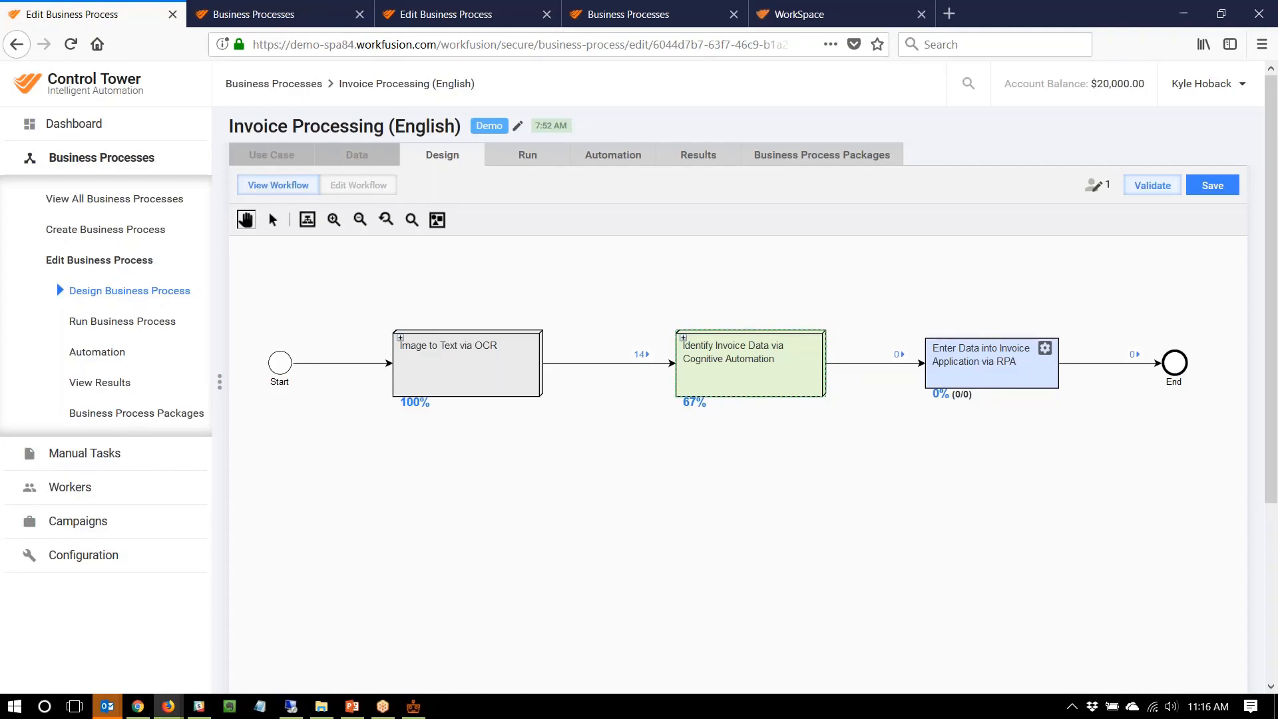
pyautogui.hotkey('ctrl', 'shift', 'Tab')
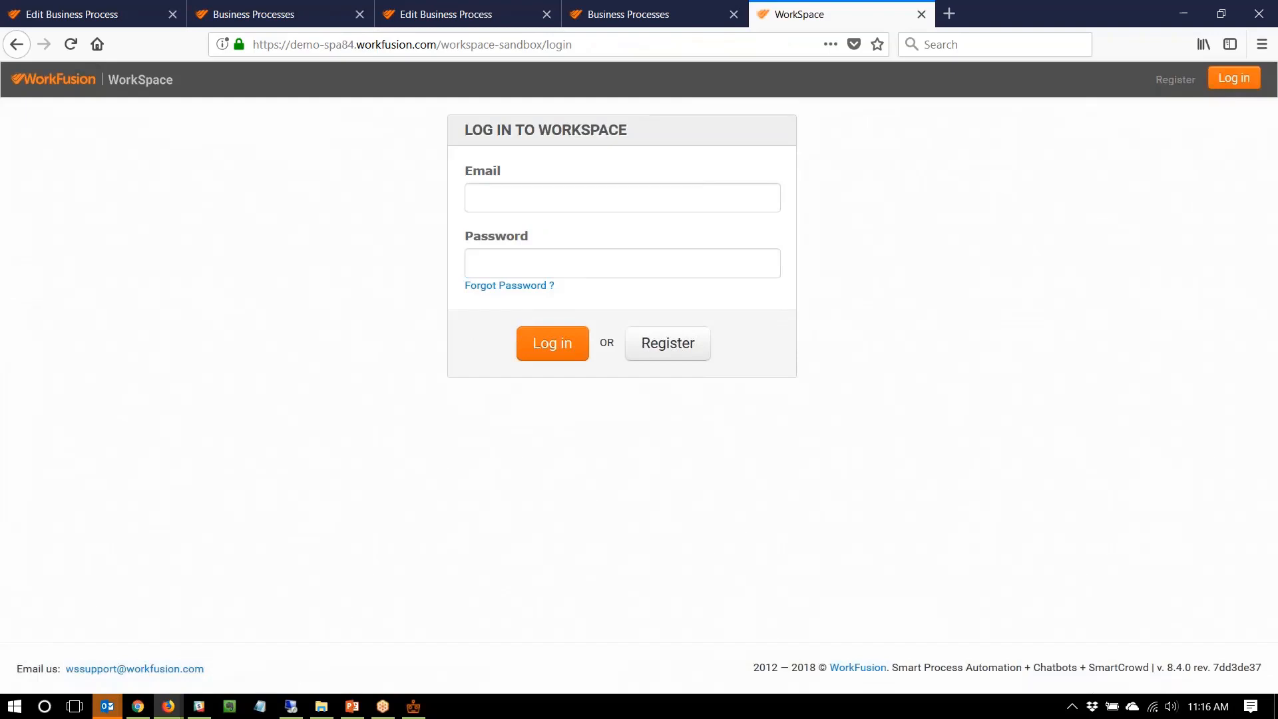
# Sign in to WorkSpace using the saved browser login credentials.
pyautogui.press('Down')
pyautogui.press('Down')
pyautogui.press('Down')
pyautogui.press('Return')
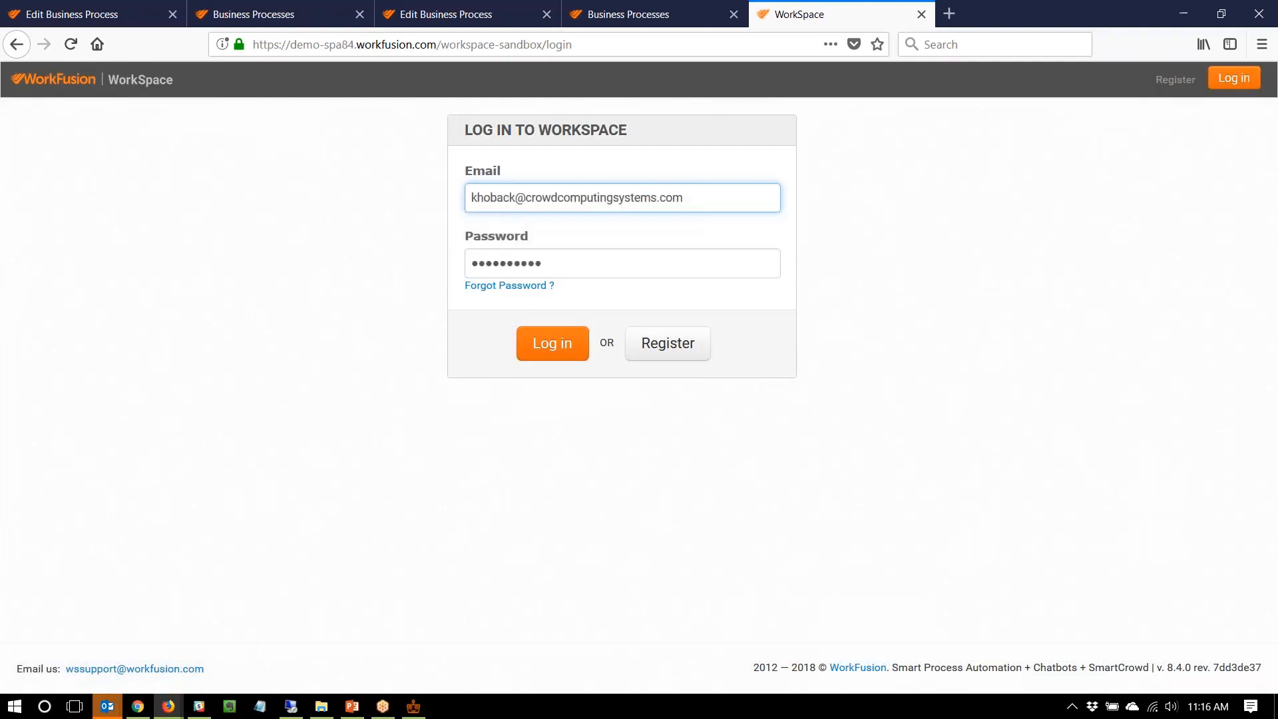
pyautogui.click(549, 343)
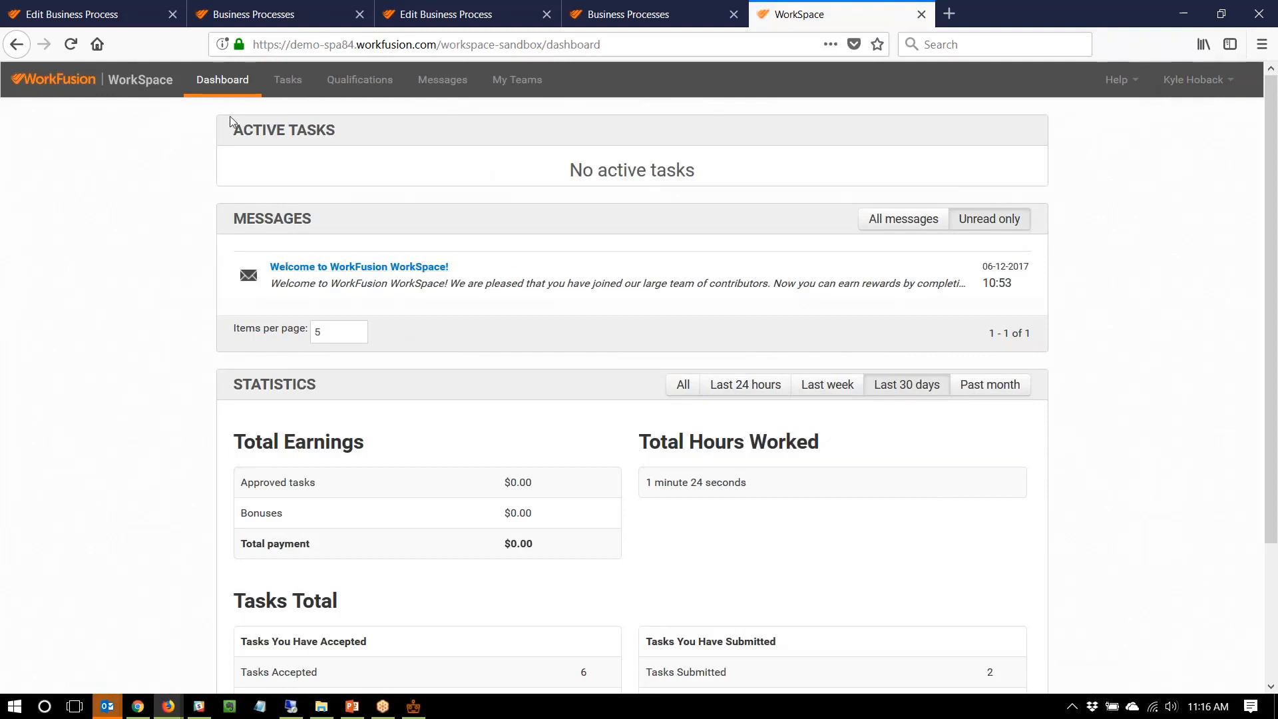
# Open an Identify Invoice Data (sample) task from the Invoice Data Extraction category.
pyautogui.click(291, 88)
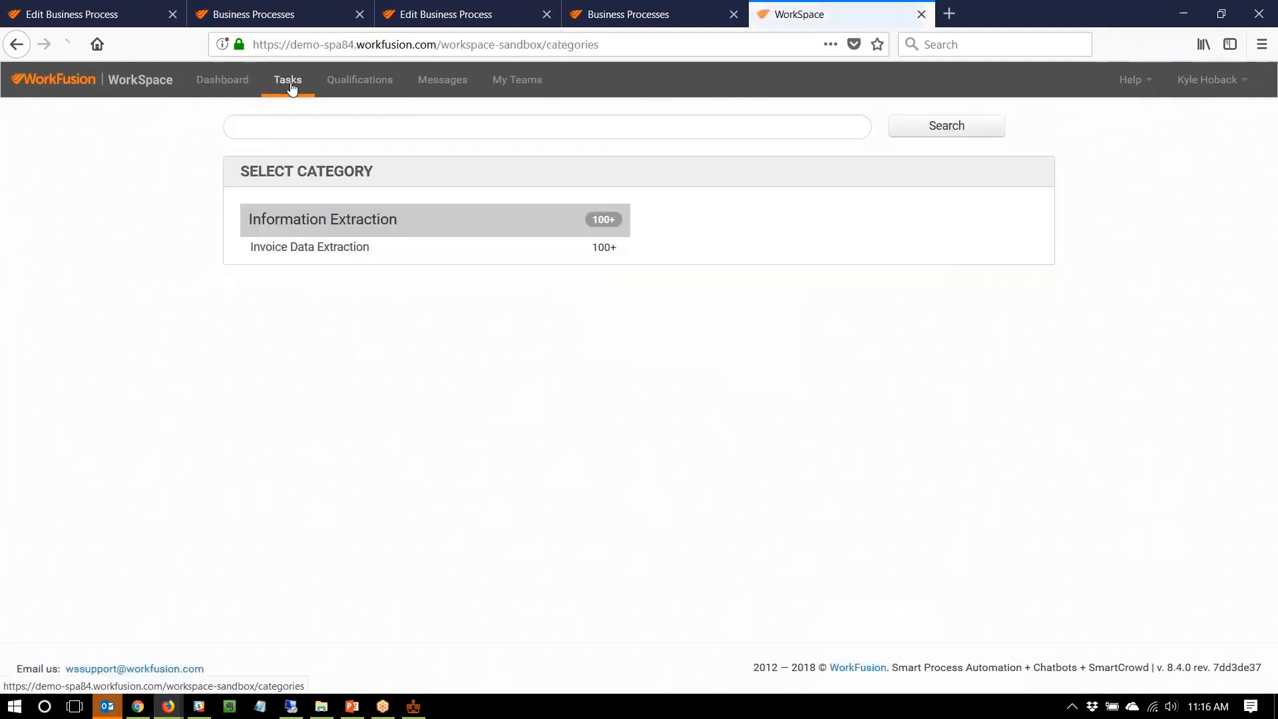
pyautogui.click(293, 247)
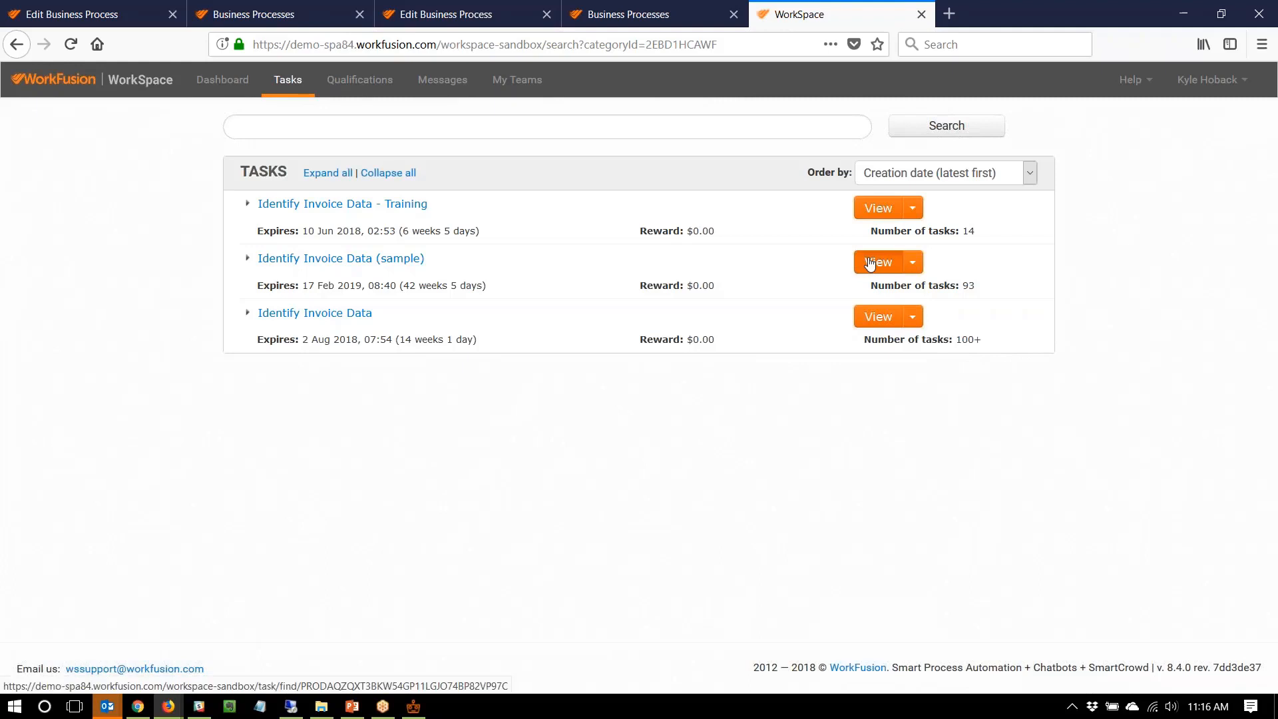
pyautogui.click(870, 262)
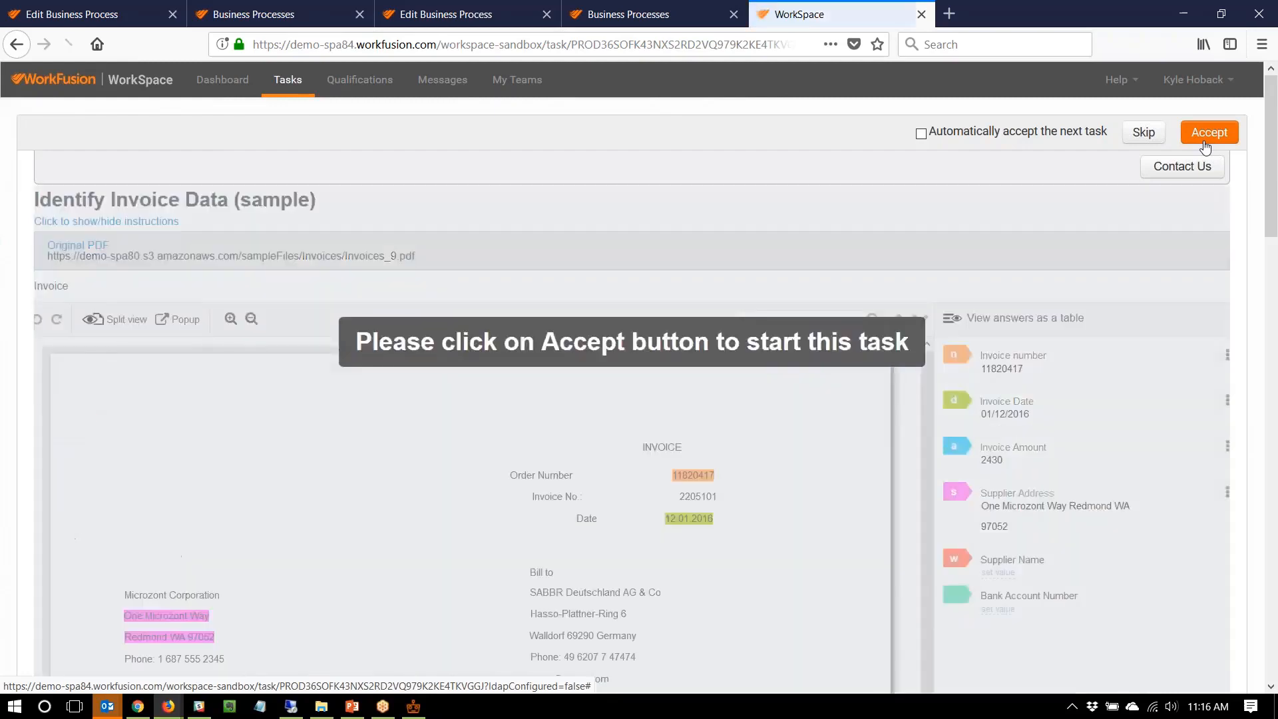
# Accept the sample task and show the original PDF beside the tagged invoice.
pyautogui.click(1204, 147)
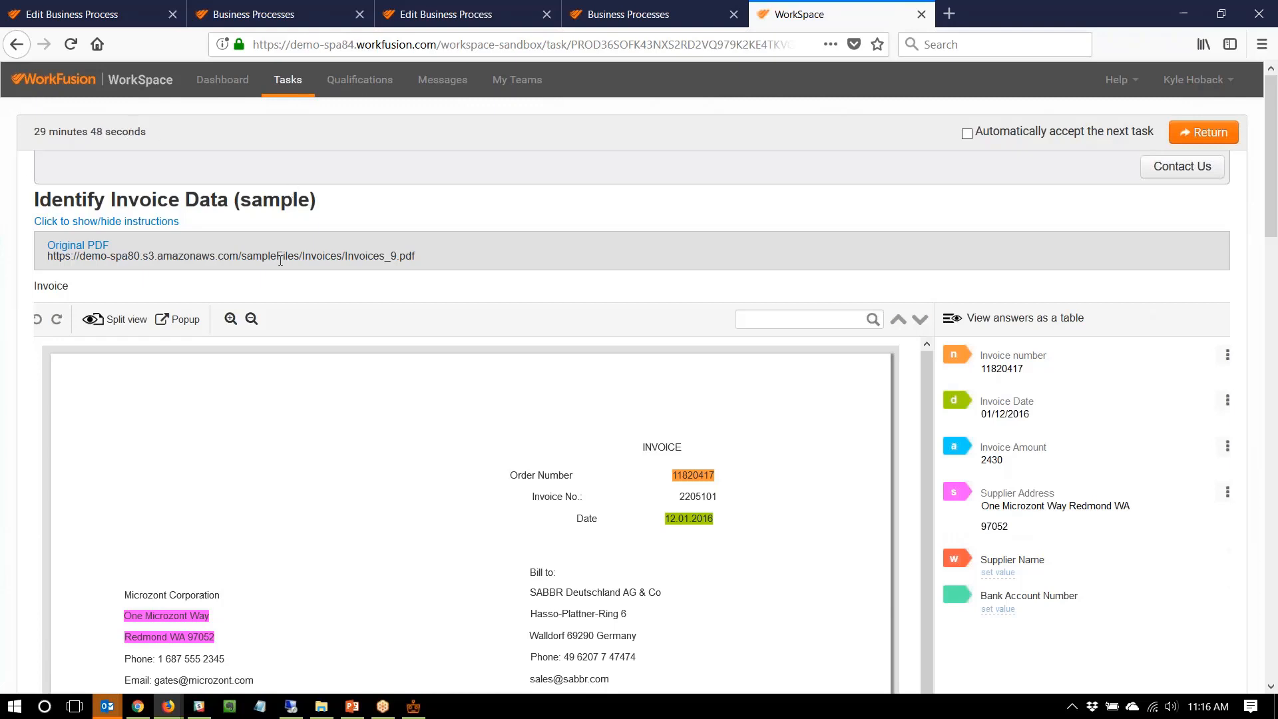
pyautogui.scroll(-3, 4, 340)
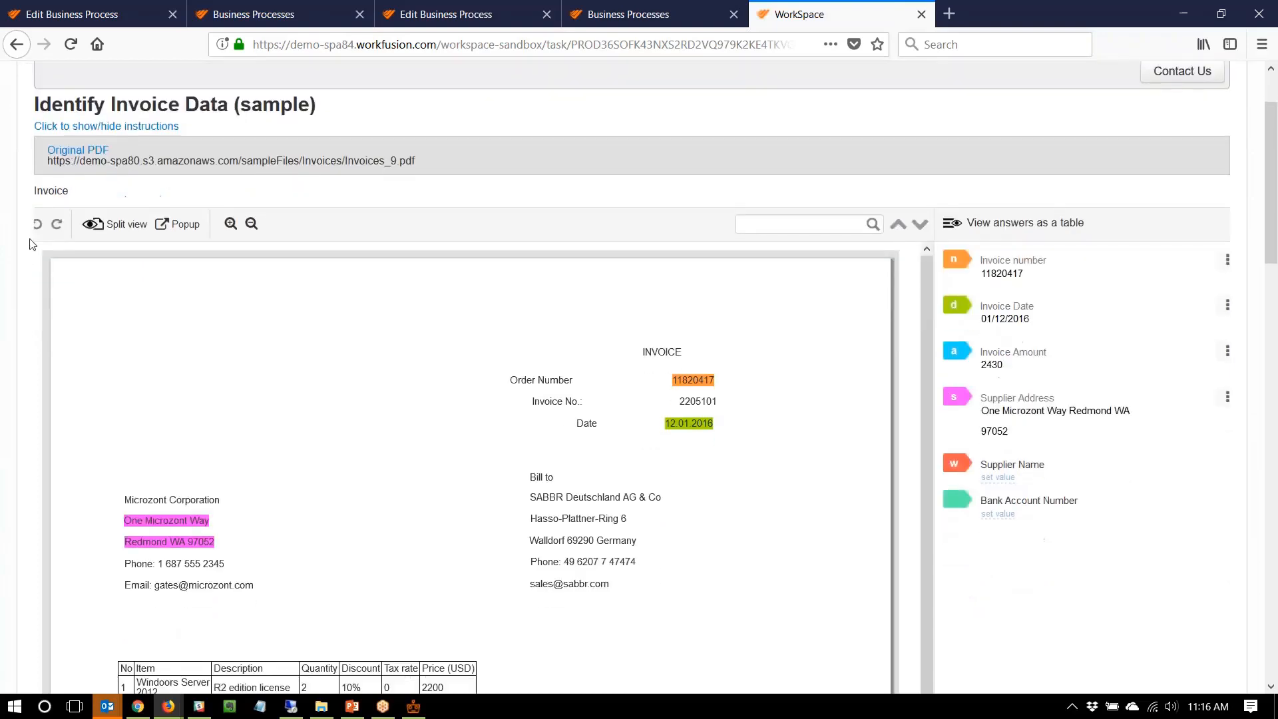
pyautogui.click(114, 239)
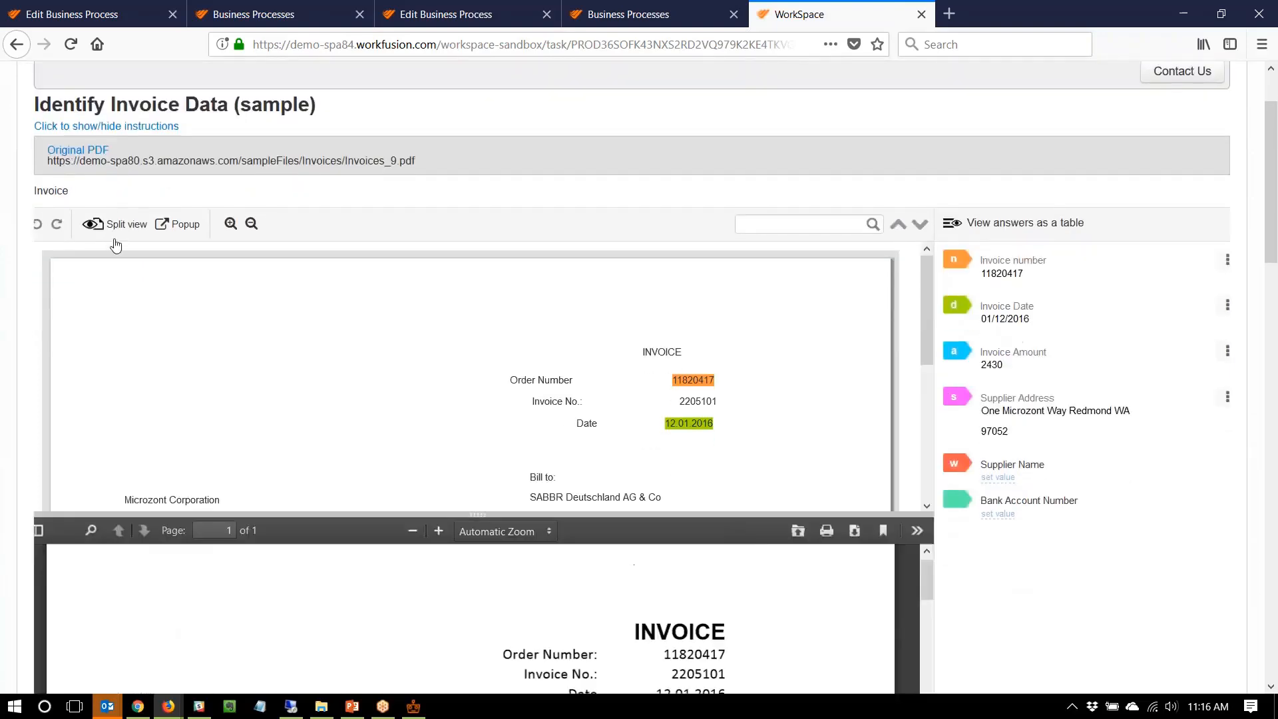
# Scroll through the invoice panes, then turn split view off for a single full-size viewer.
pyautogui.scroll(-4, 4, 603)
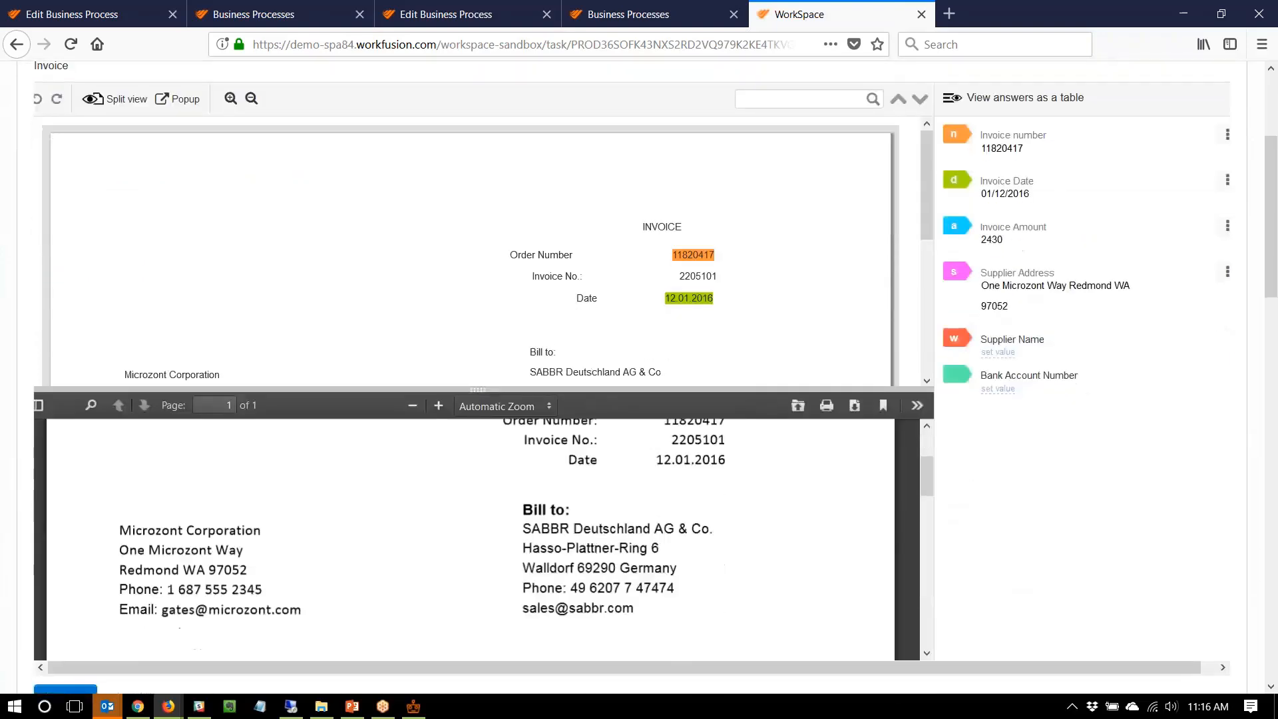
pyautogui.scroll(-4, 469, 539)
pyautogui.scroll(1, 470, 539)
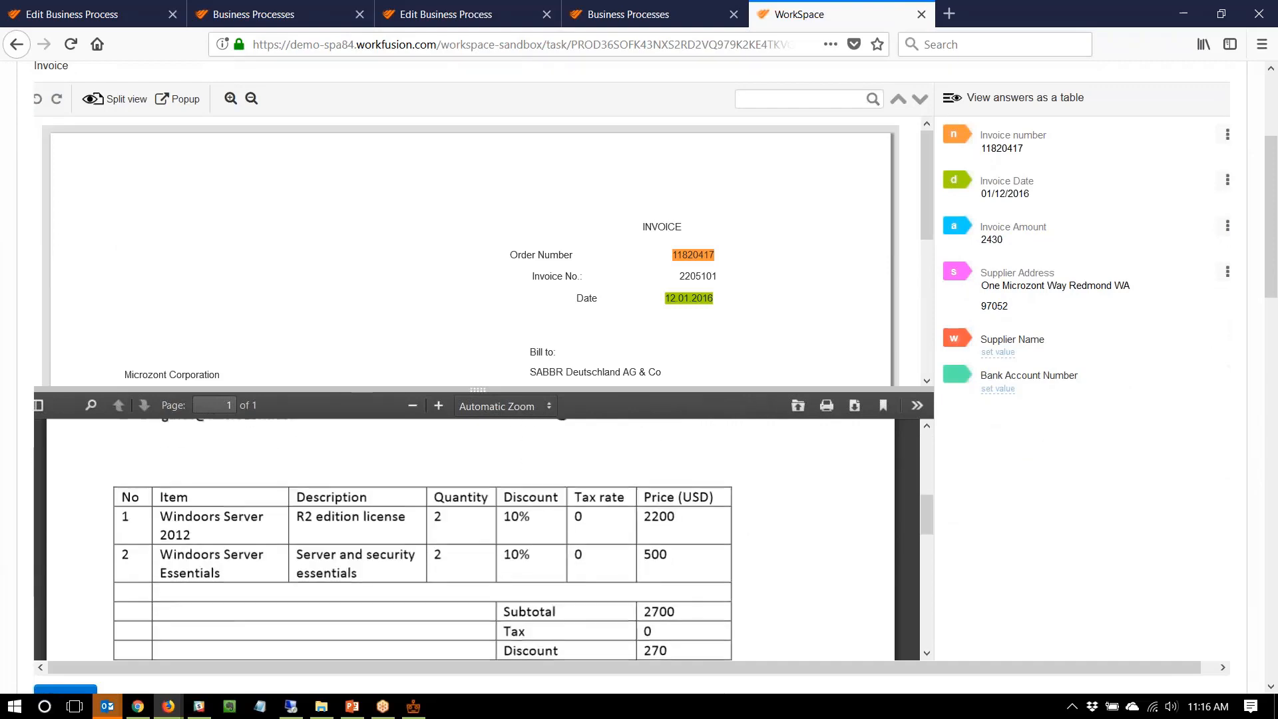
pyautogui.scroll(4, 470, 539)
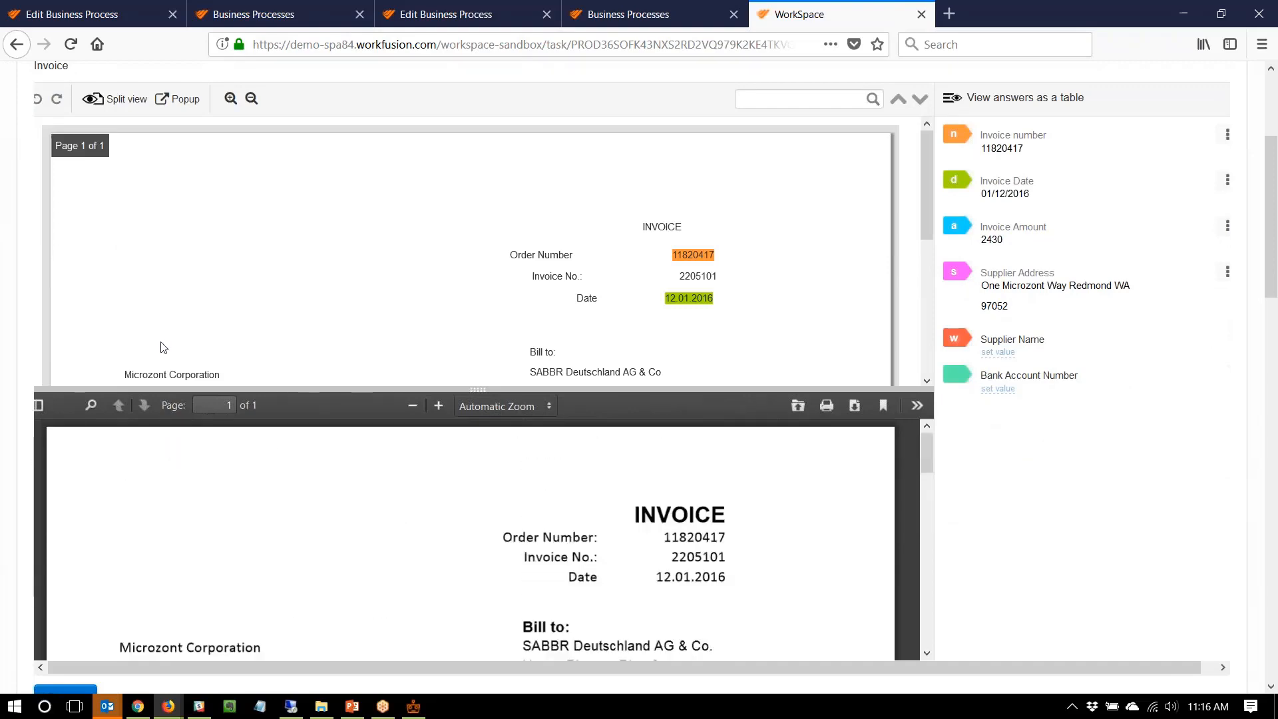
pyautogui.scroll(3, 3, 357)
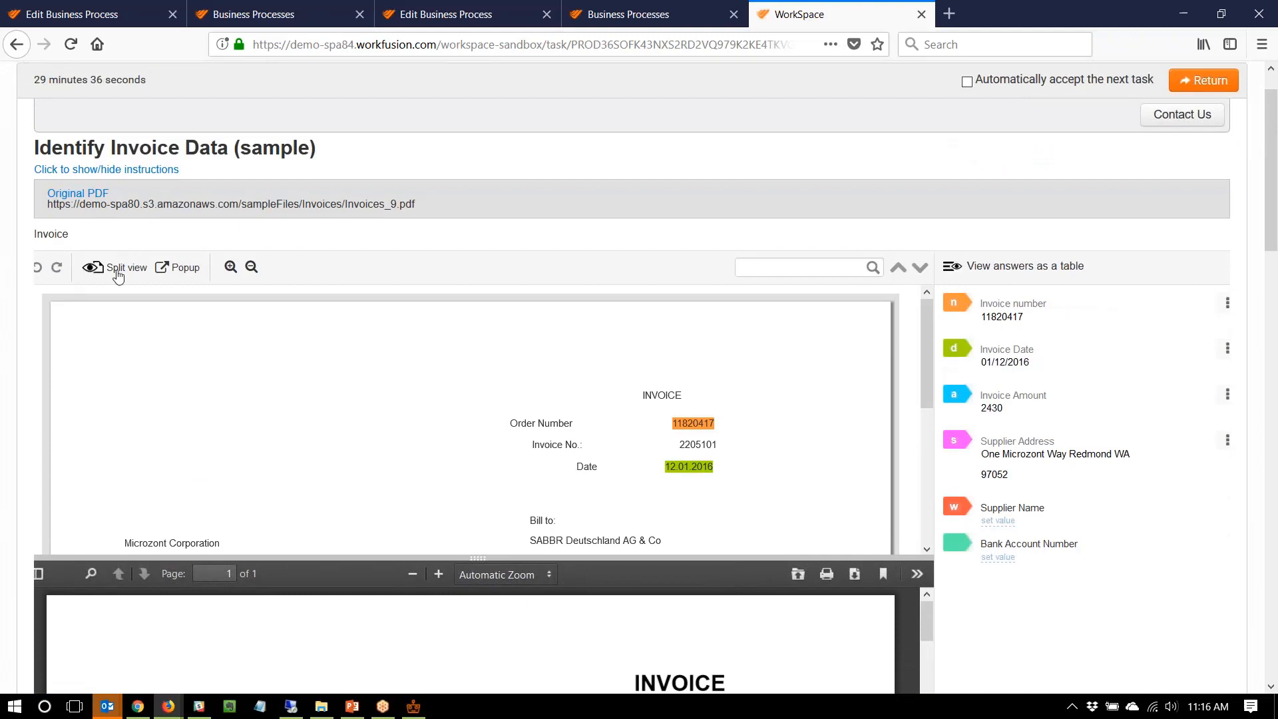
pyautogui.click(117, 276)
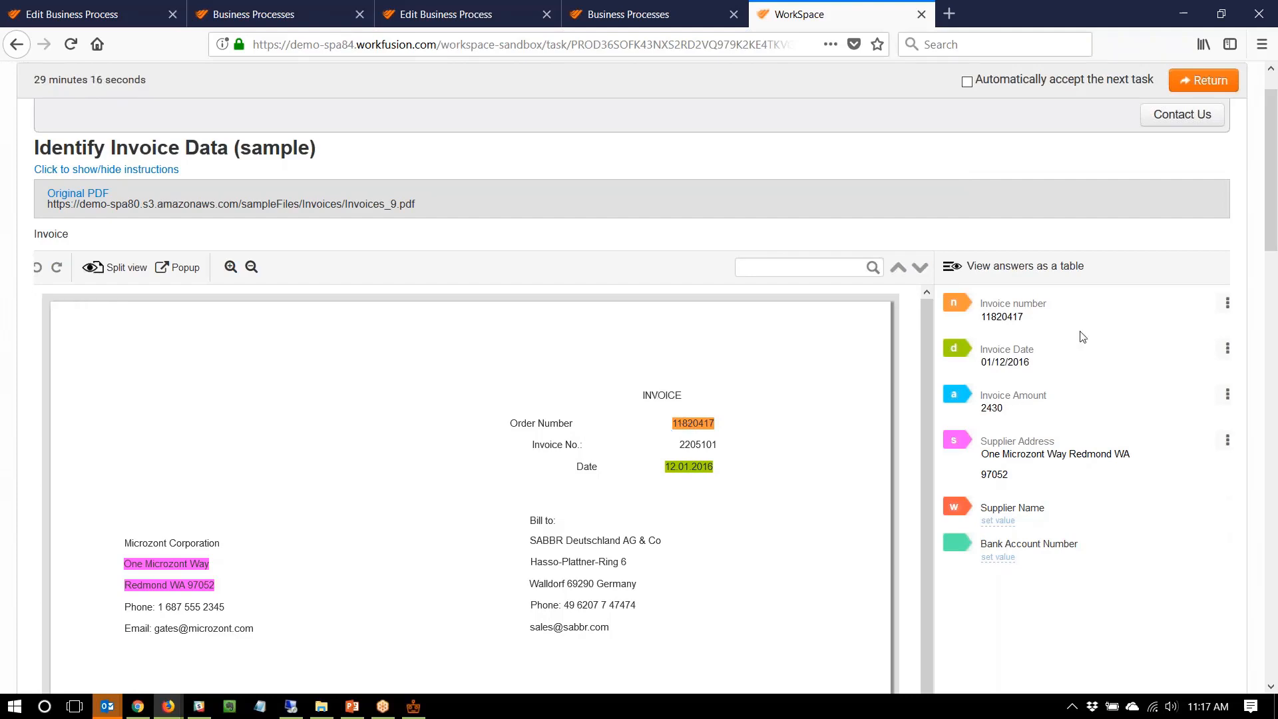
# Retag the Invoice number as 2205101 and tag Microzont Corporation as the Supplier Name.
pyautogui.click(1208, 317)
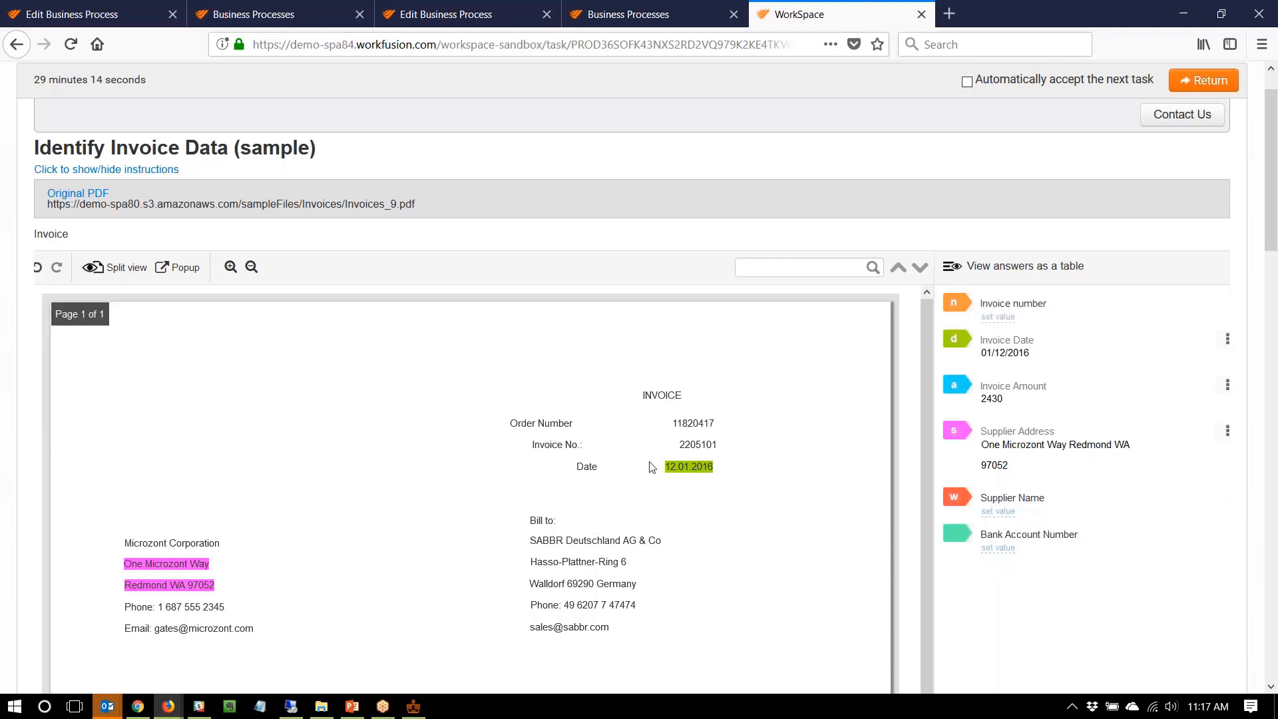
pyautogui.moveTo(677, 444); pyautogui.dragTo(718, 444)
pyautogui.click(956, 306)
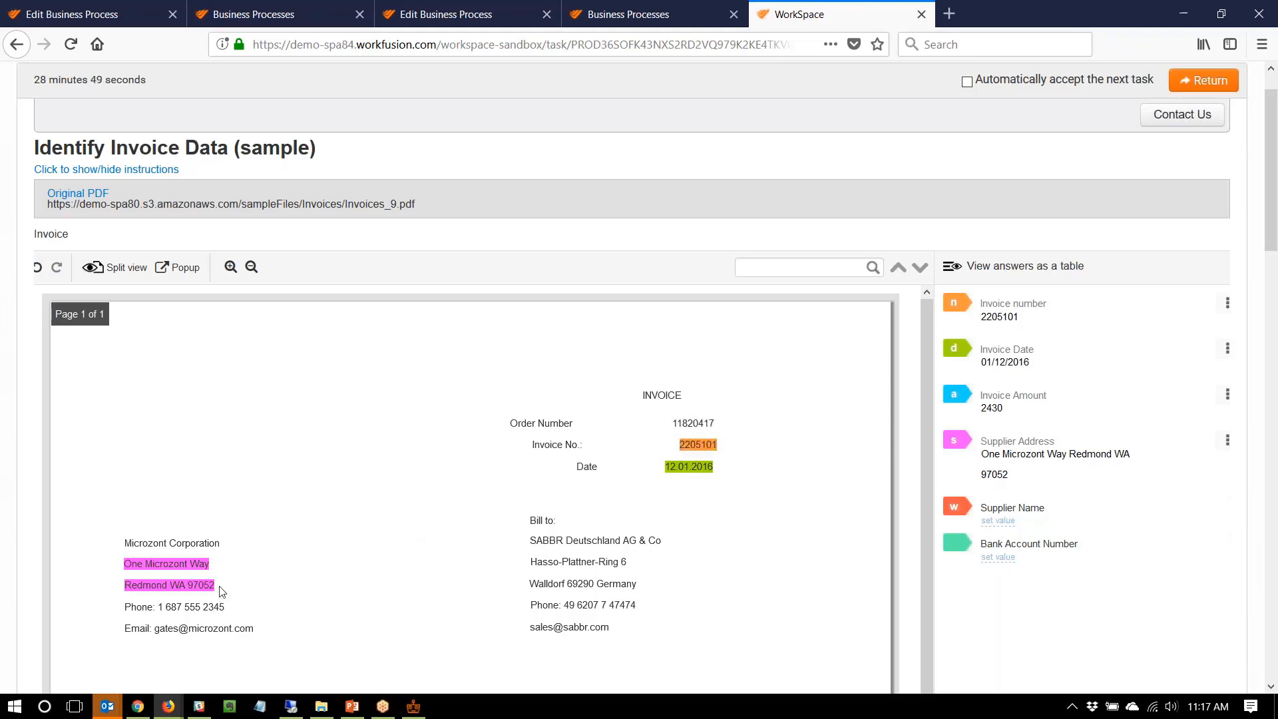
pyautogui.tripleClick(193, 544)
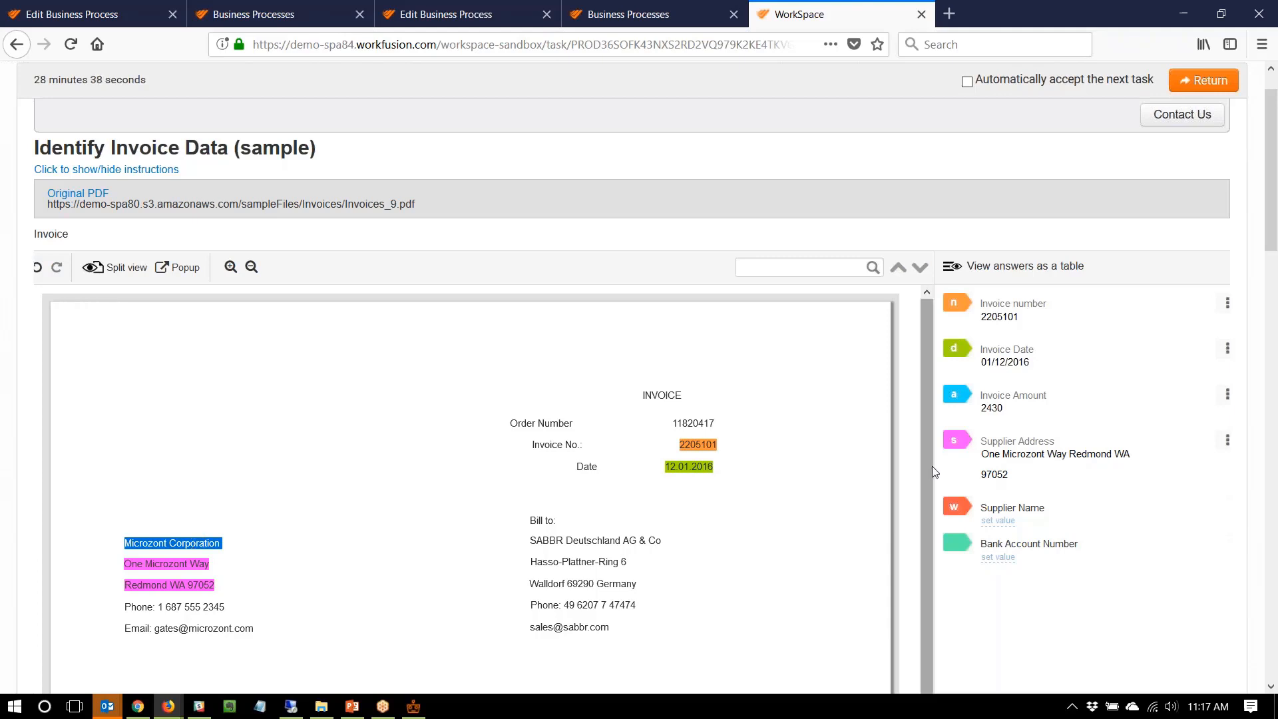
pyautogui.click(951, 510)
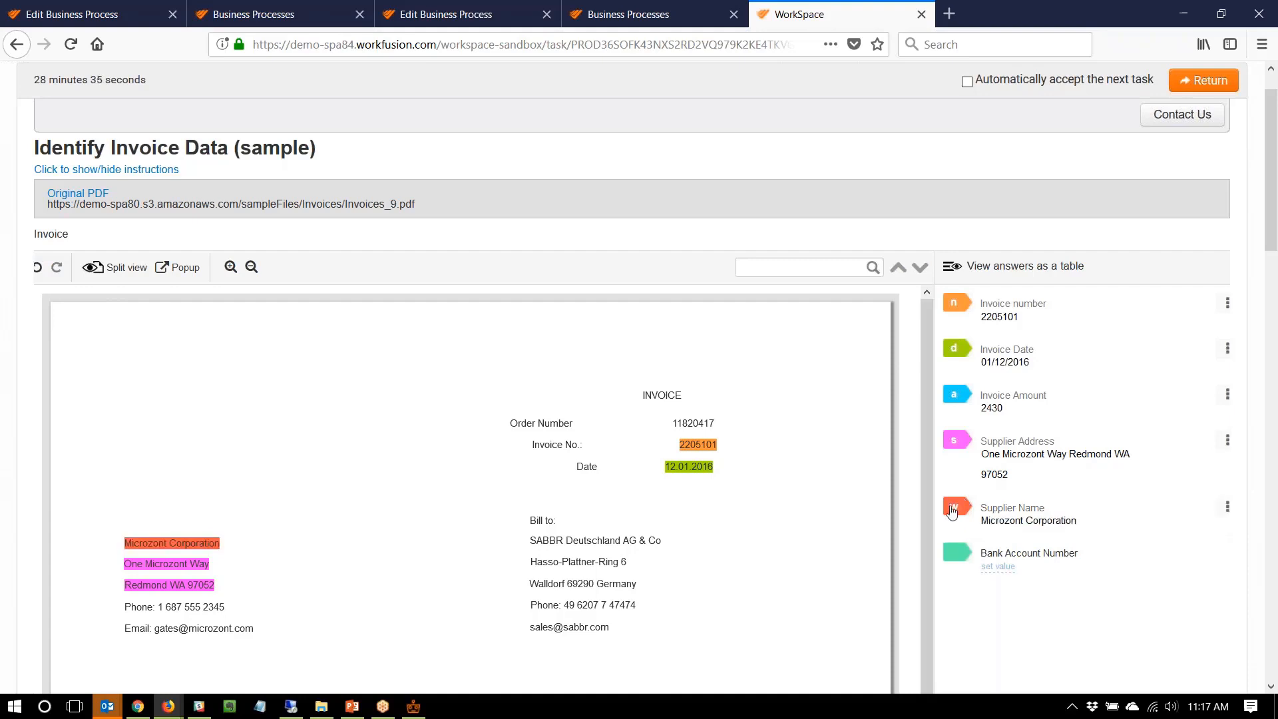
pyautogui.scroll(-1, 906, 522)
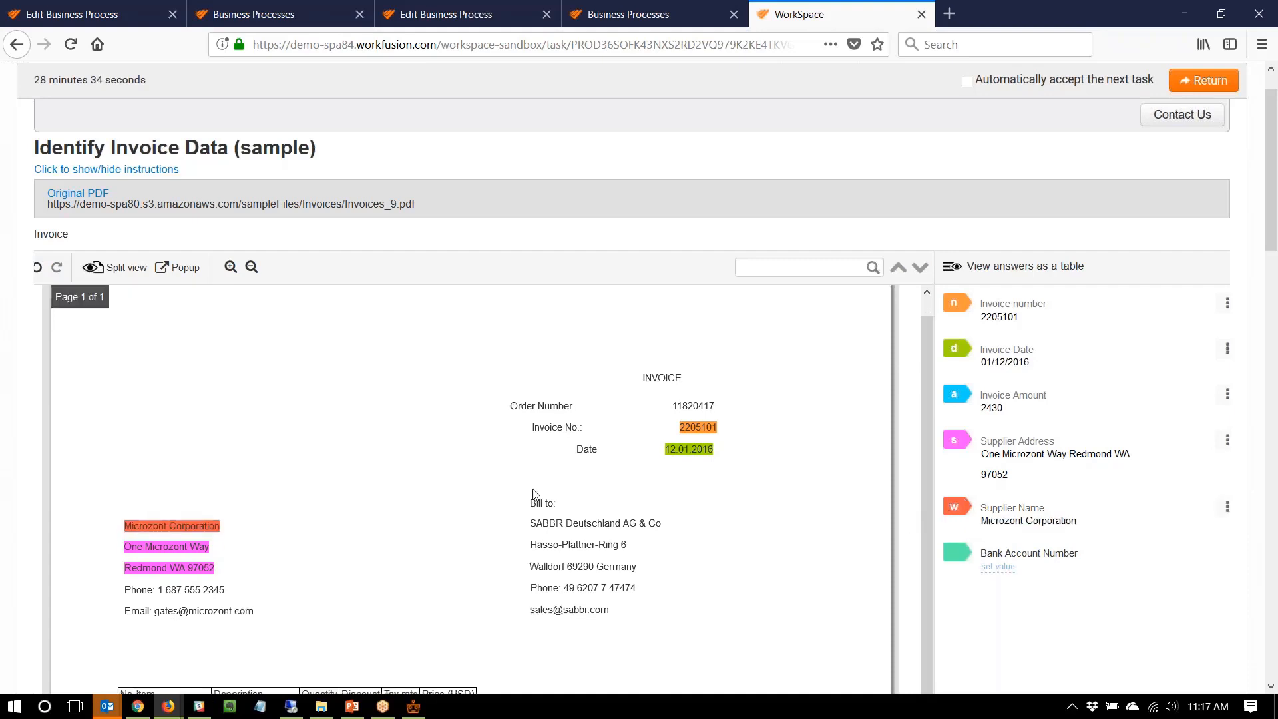
pyautogui.scroll(-1, 4, 494)
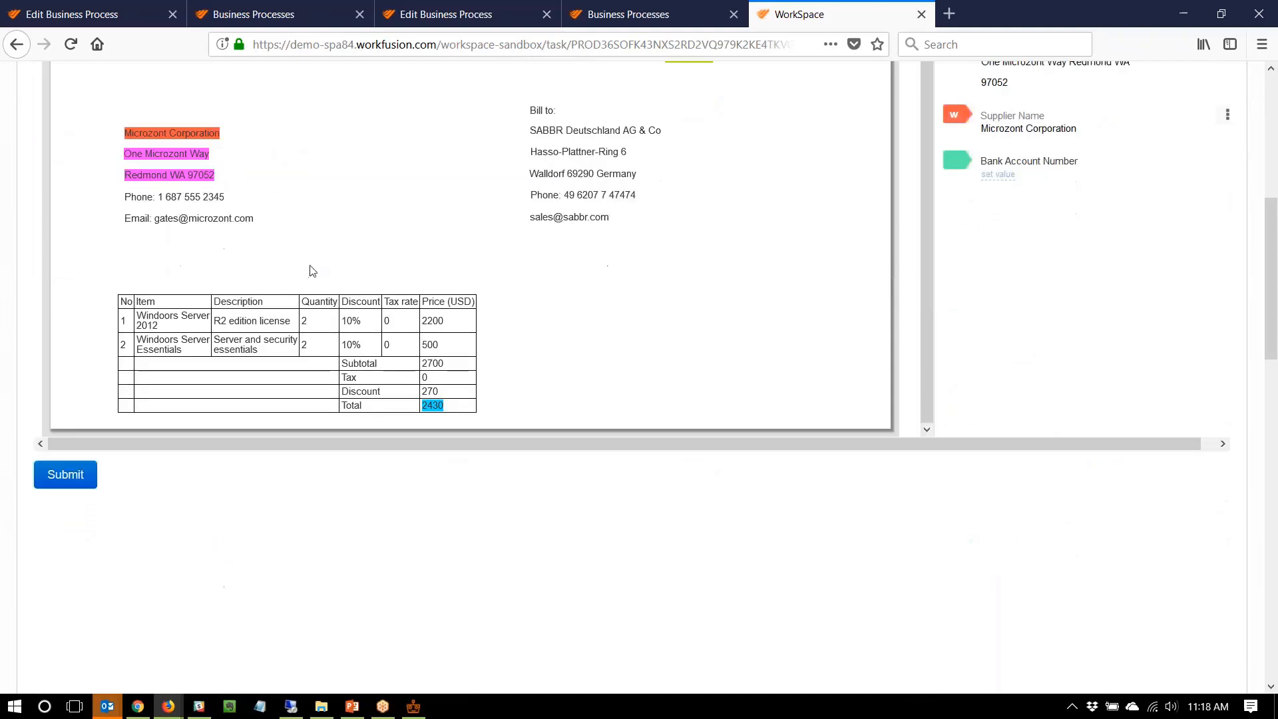
pyautogui.scroll(1, 311, 271)
pyautogui.scroll(5, 2, 314)
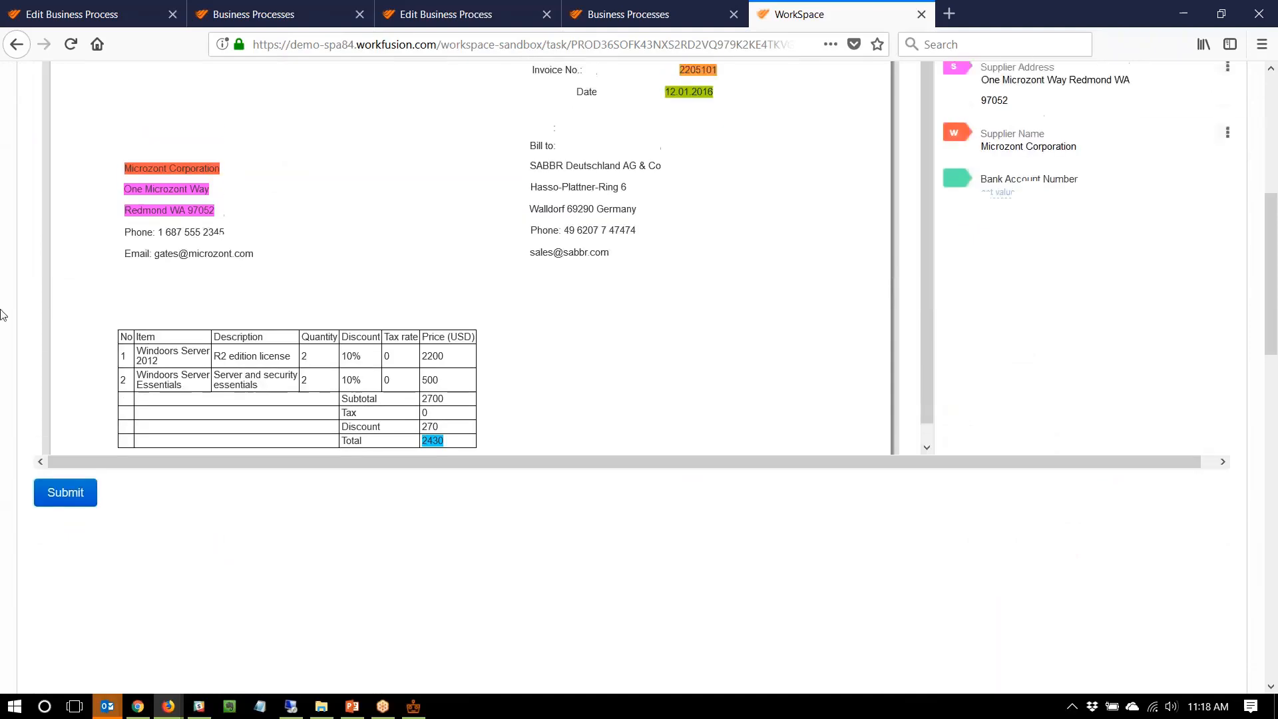
pyautogui.scroll(3, 2, 315)
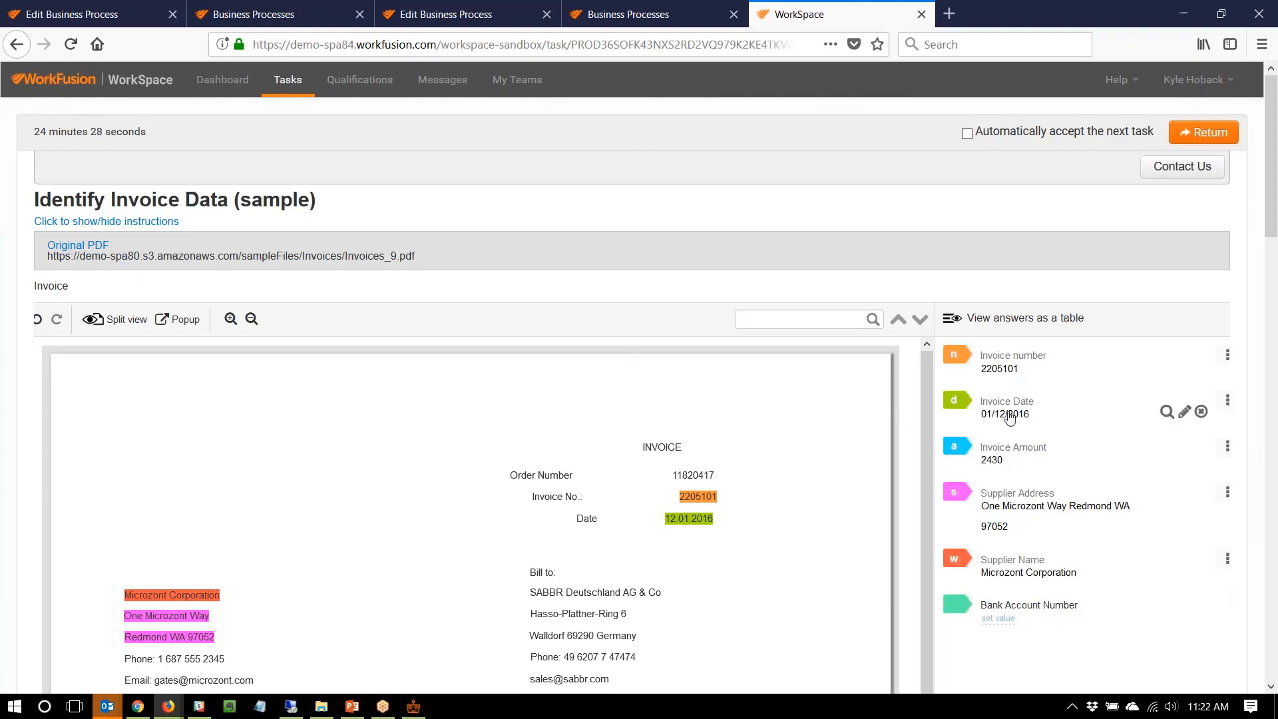
# Replace the Invoice Date answer by tagging 12.01.2016 on the invoice.
pyautogui.click(1201, 411)
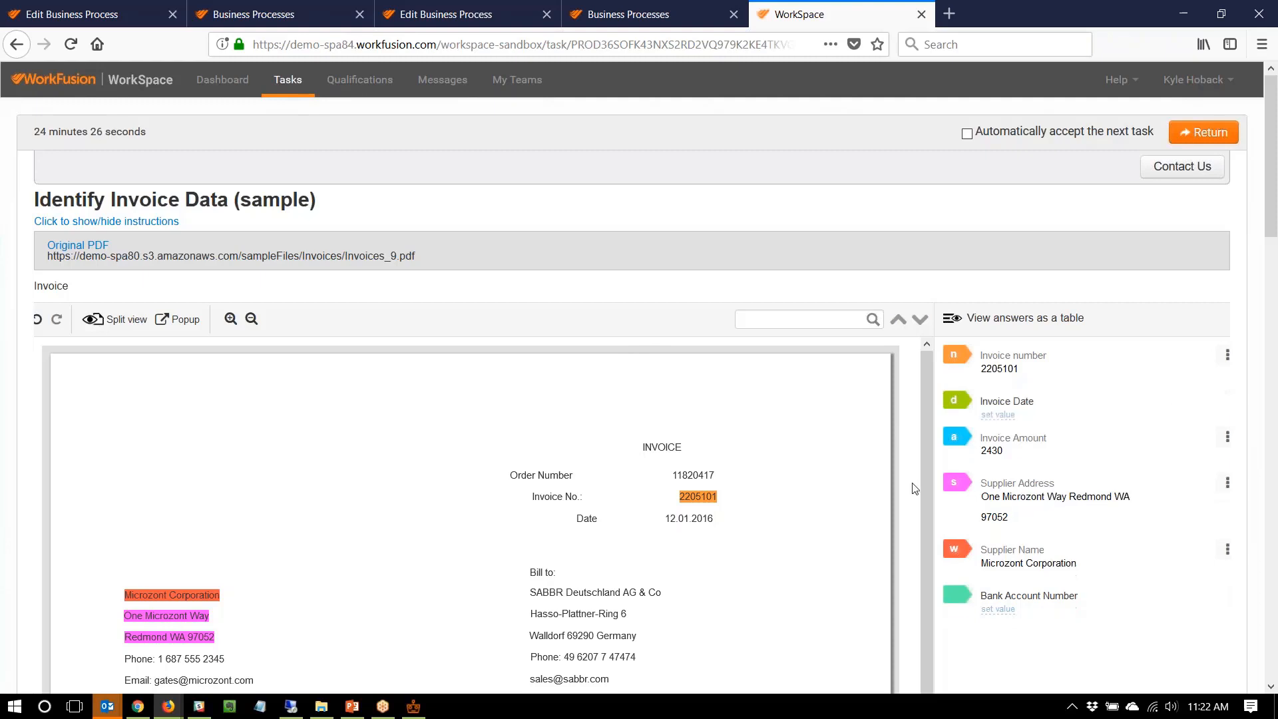
pyautogui.moveTo(665, 517); pyautogui.dragTo(714, 518)
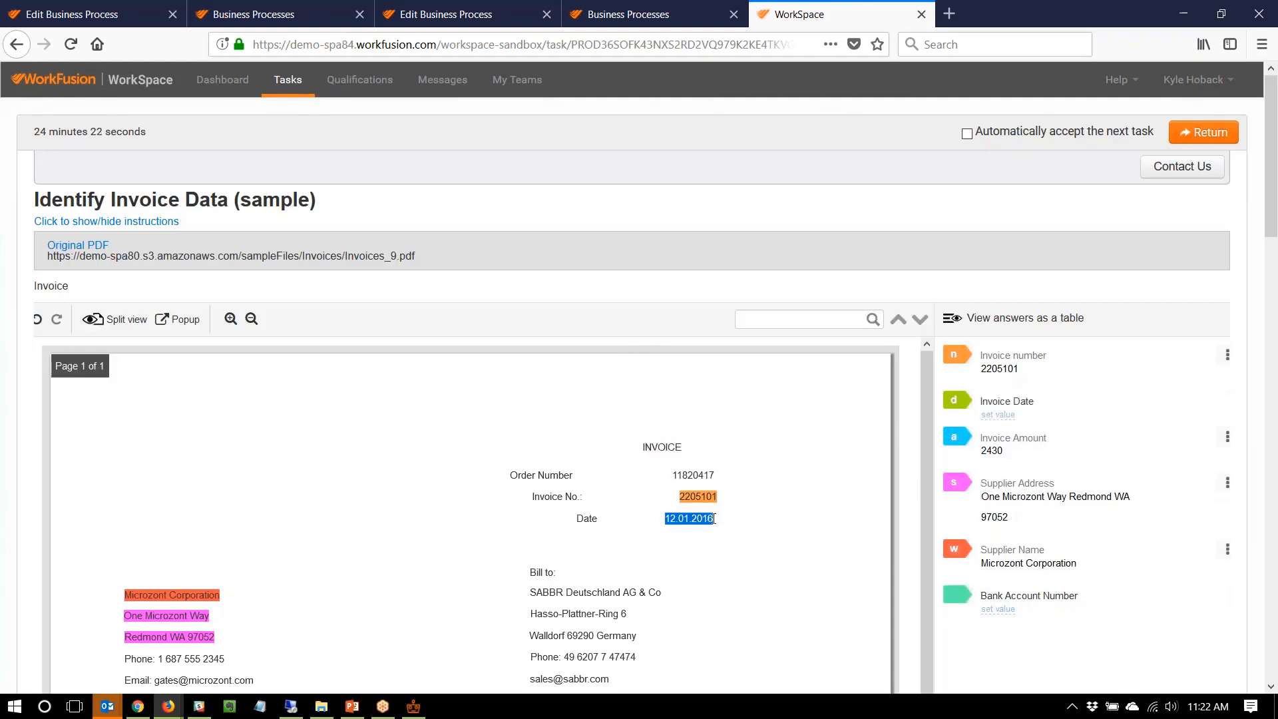
pyautogui.press('d')
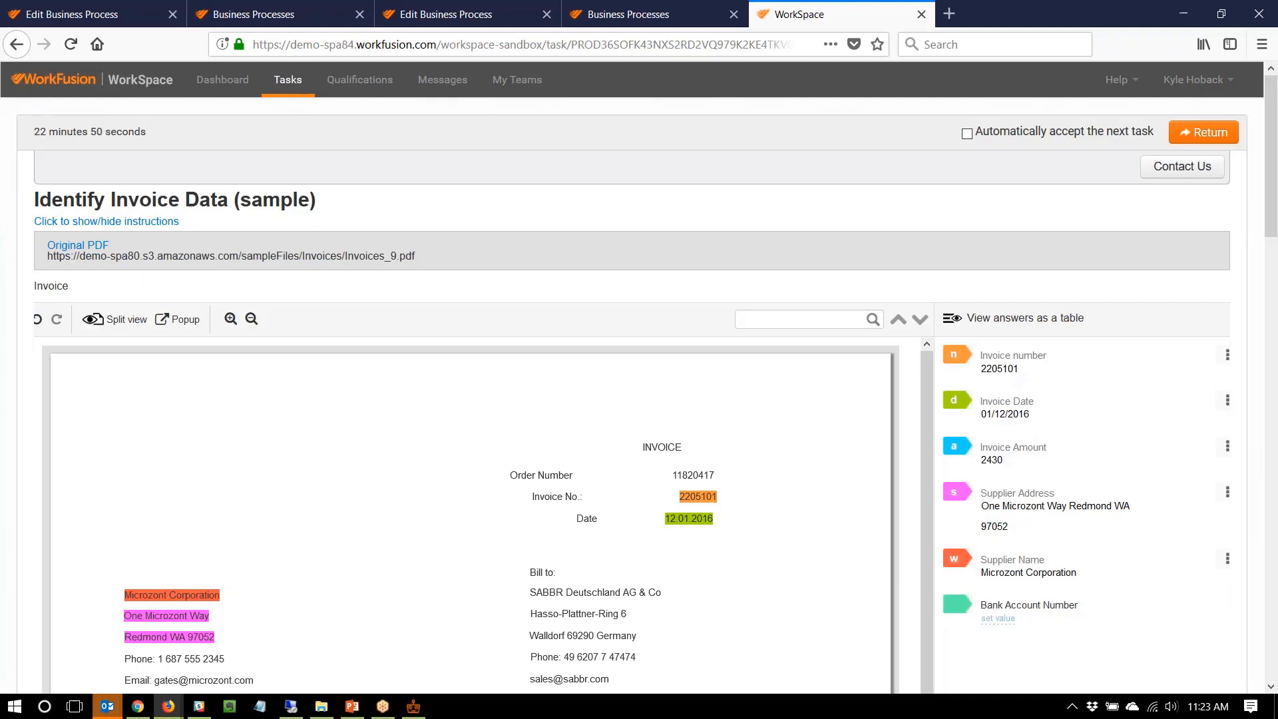
# Expand the Cognitive Automation subprocess in the workflow design, then return to the invoice task.
pyautogui.hotkey('ctrl', 'Tab')
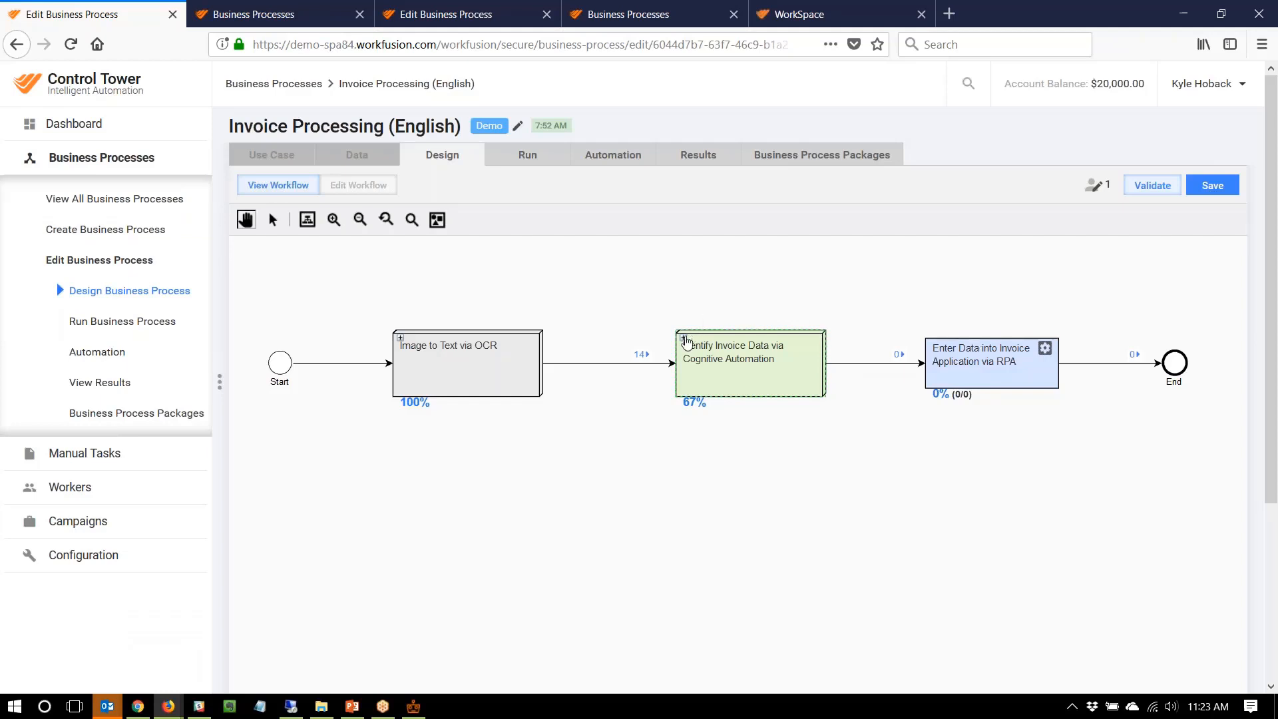
pyautogui.click(683, 339)
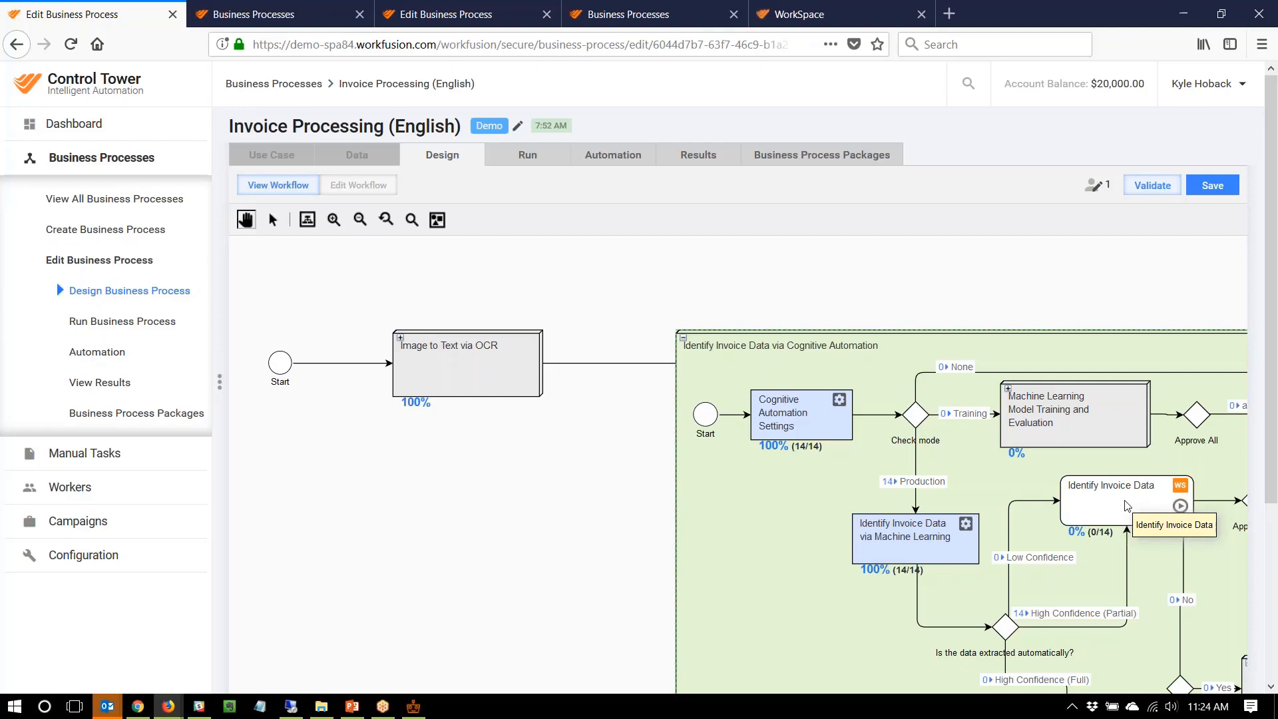
pyautogui.hotkey('ctrl', 'shift', 'Tab')
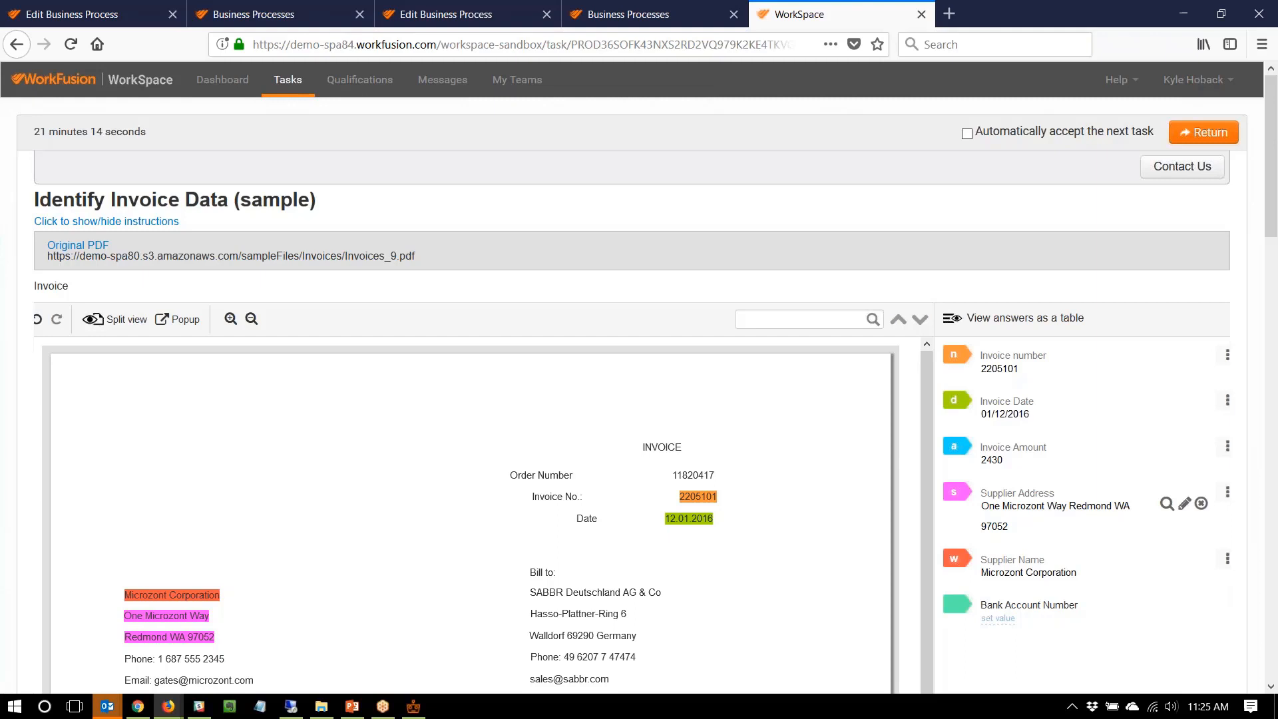
# Collapse the cognitive subprocess to view the whole workflow, then bring up WorkFusion Studio.
pyautogui.hotkey('ctrl', 'Tab')
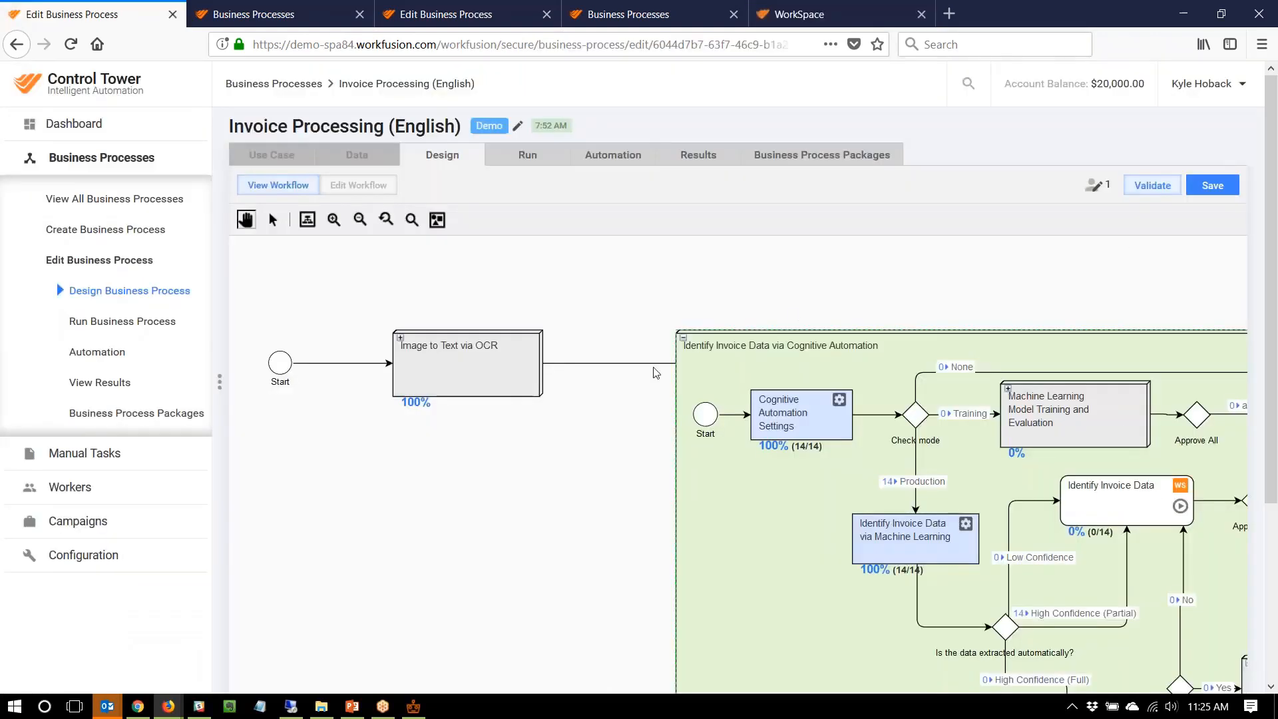
pyautogui.click(682, 339)
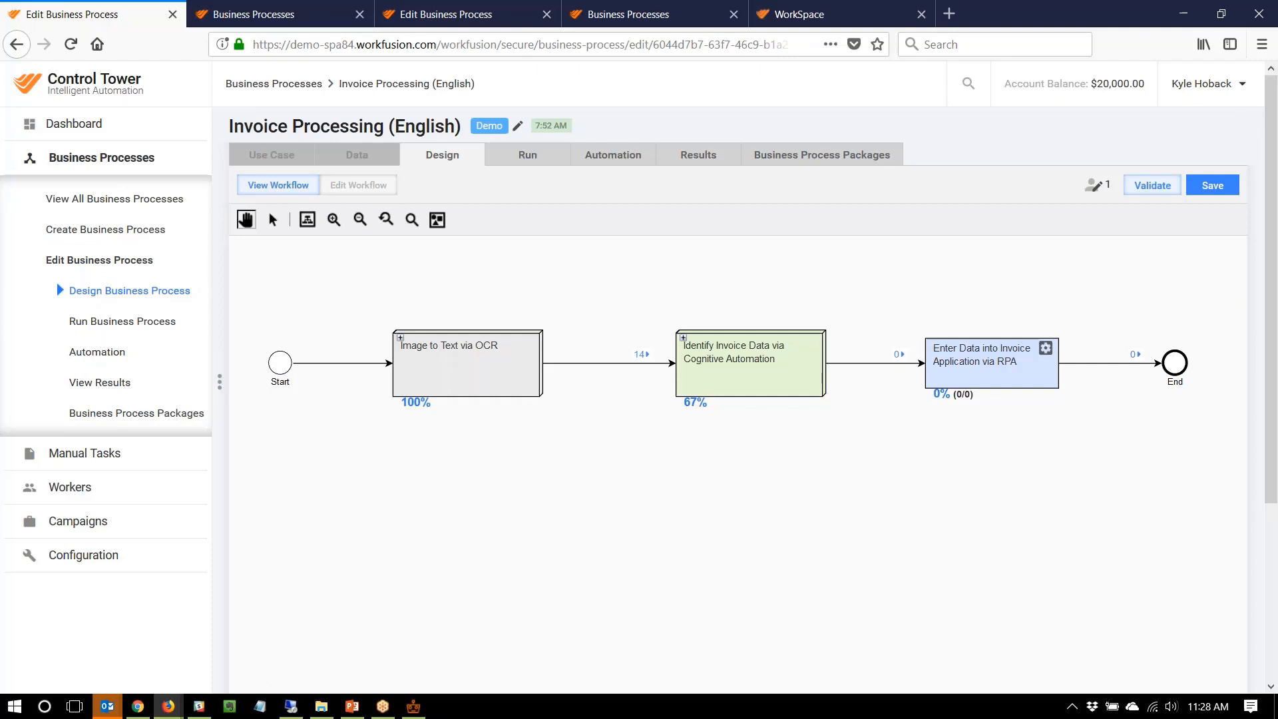
pyautogui.hotkey('ctrl', 'shift', 'Tab')
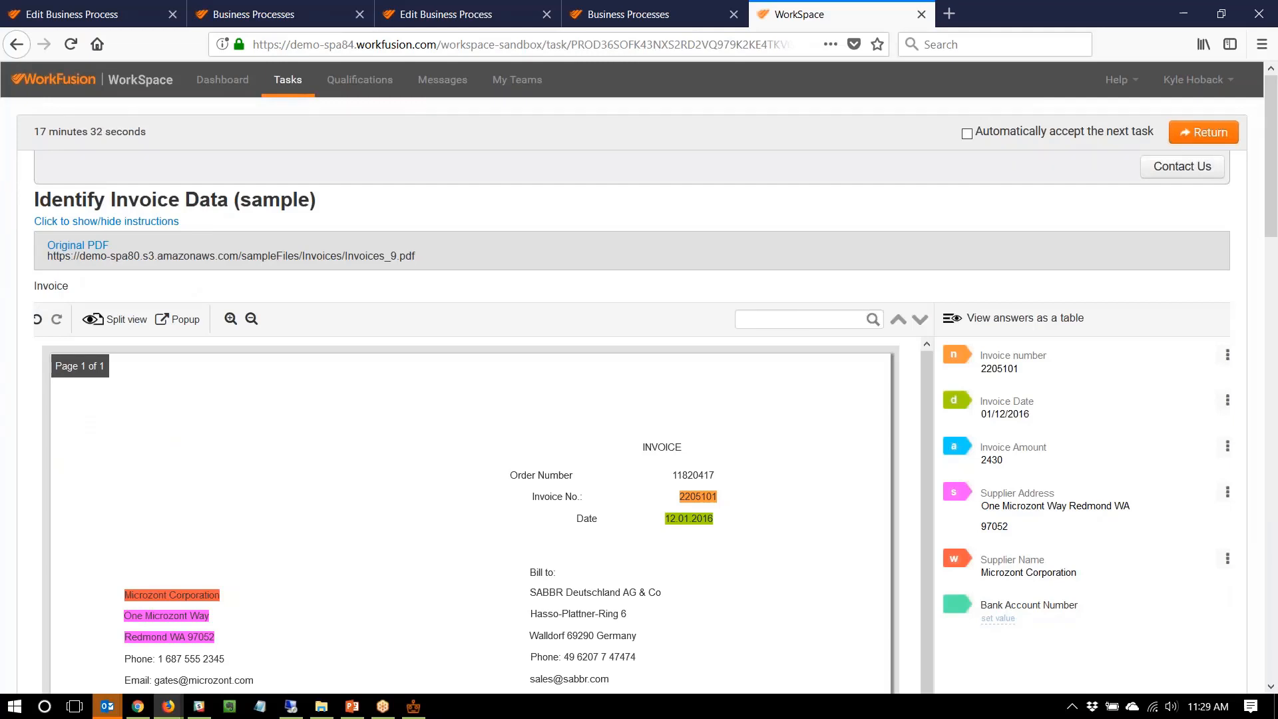
pyautogui.hotkey('ctrl', 'Tab')
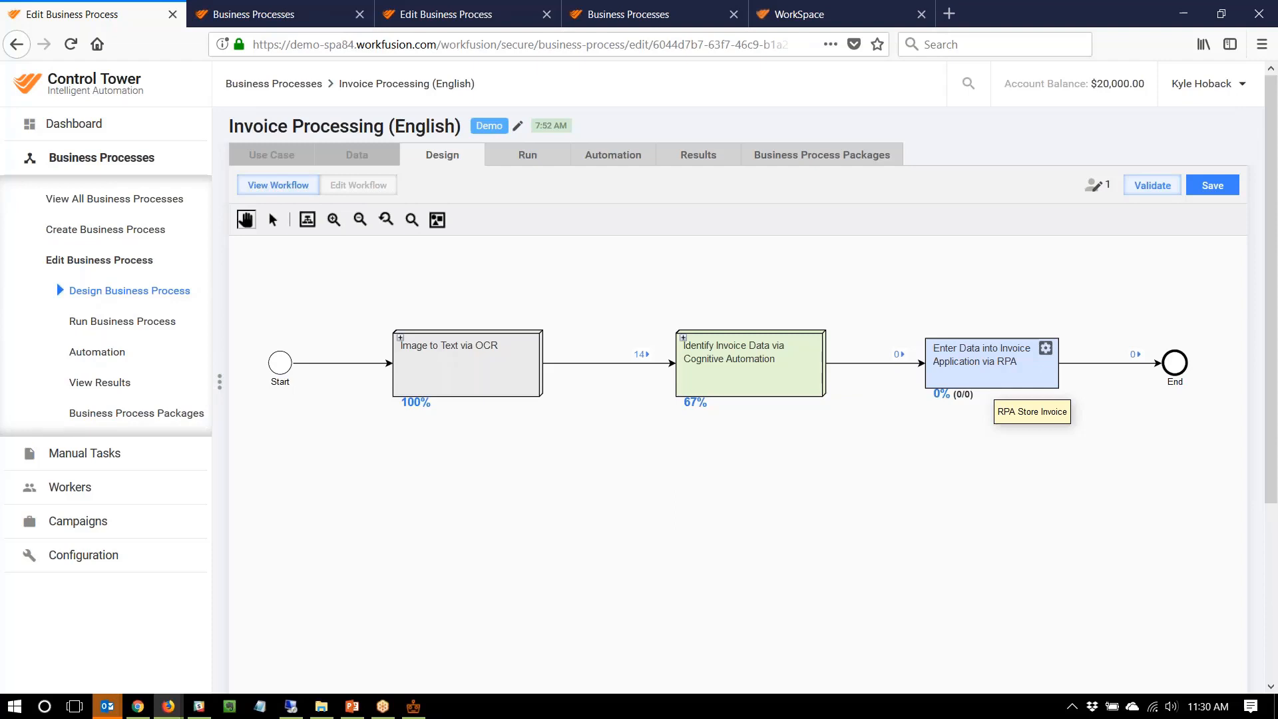
pyautogui.click(419, 712)
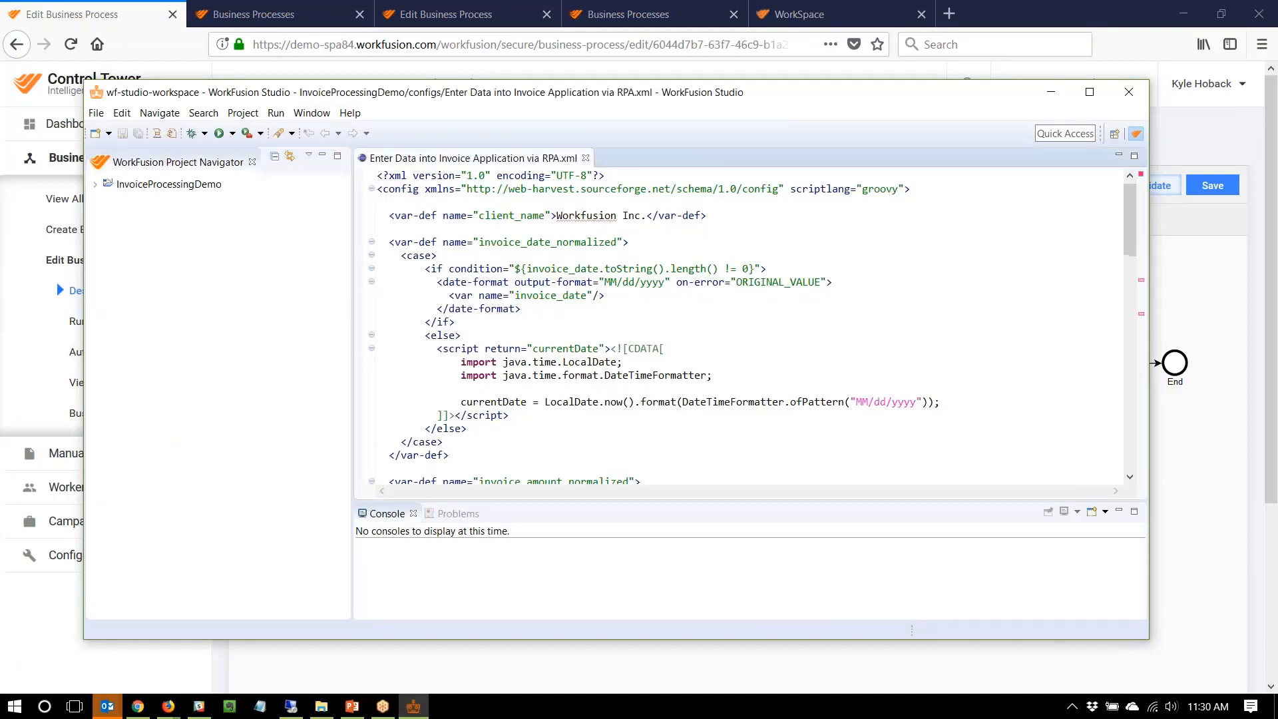
# Scroll through the RPA XML config, then expand the InvoiceProcessingDemo project in the Project Navigator.
pyautogui.scroll(-6, 439, 342)
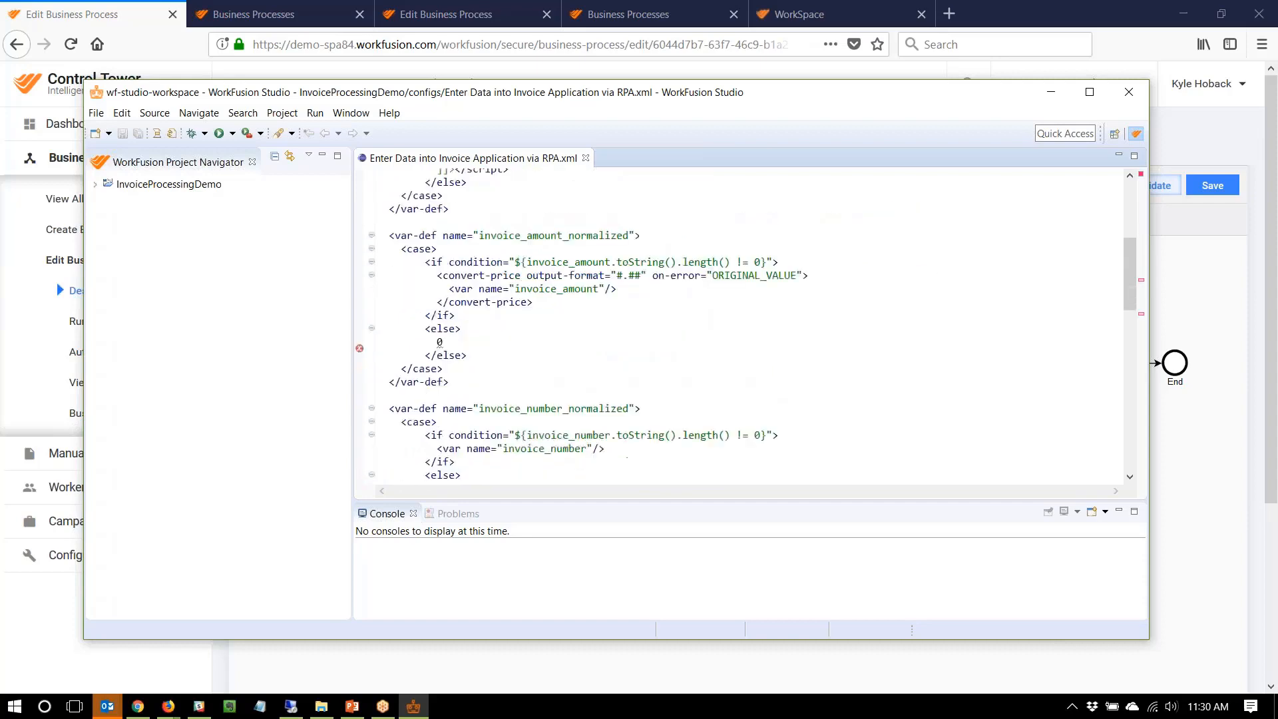
pyautogui.scroll(6, 439, 342)
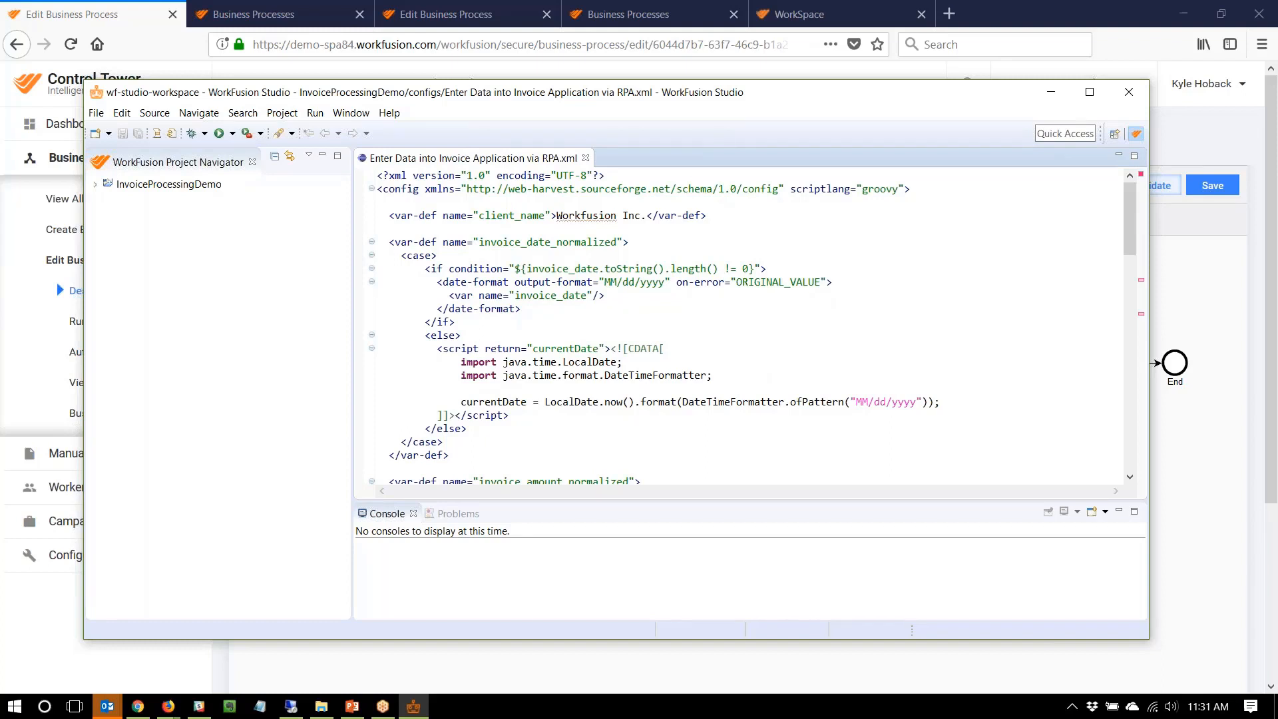
pyautogui.click(94, 187)
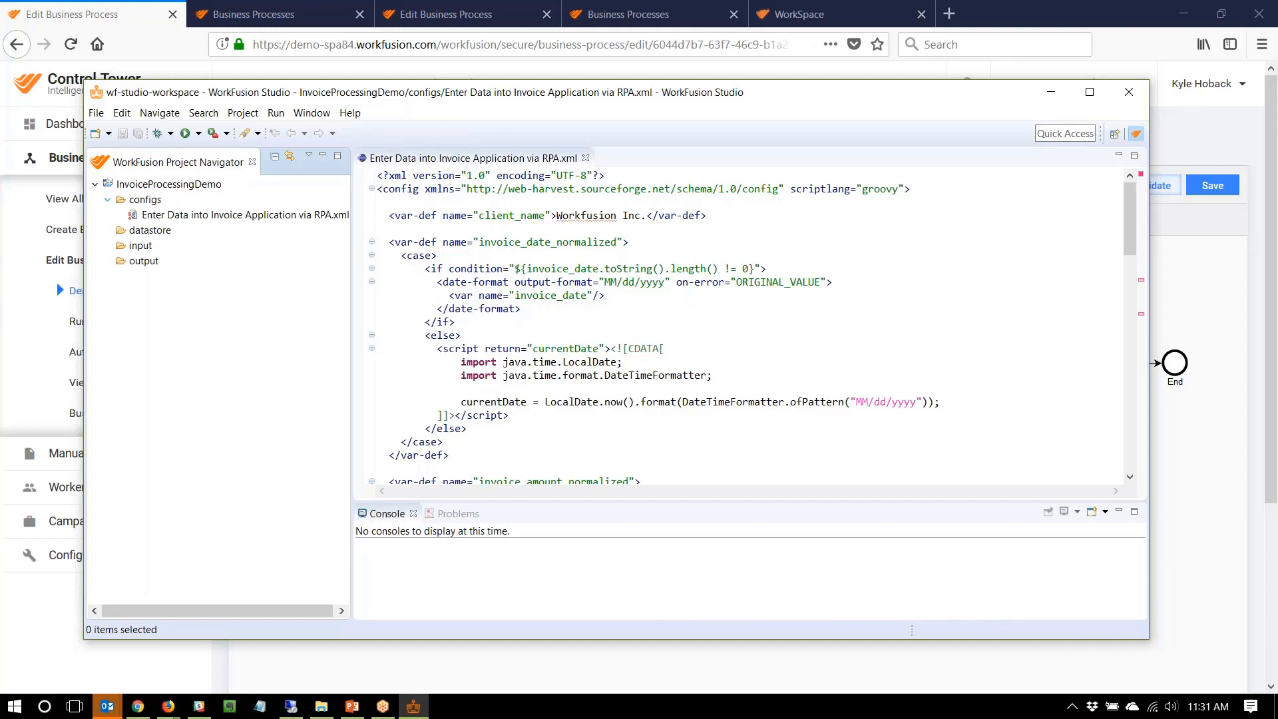
# Publish the RPA .xml bot task to a new business process named 'Invoice Processing (English)'.
pyautogui.rightClick(183, 218)
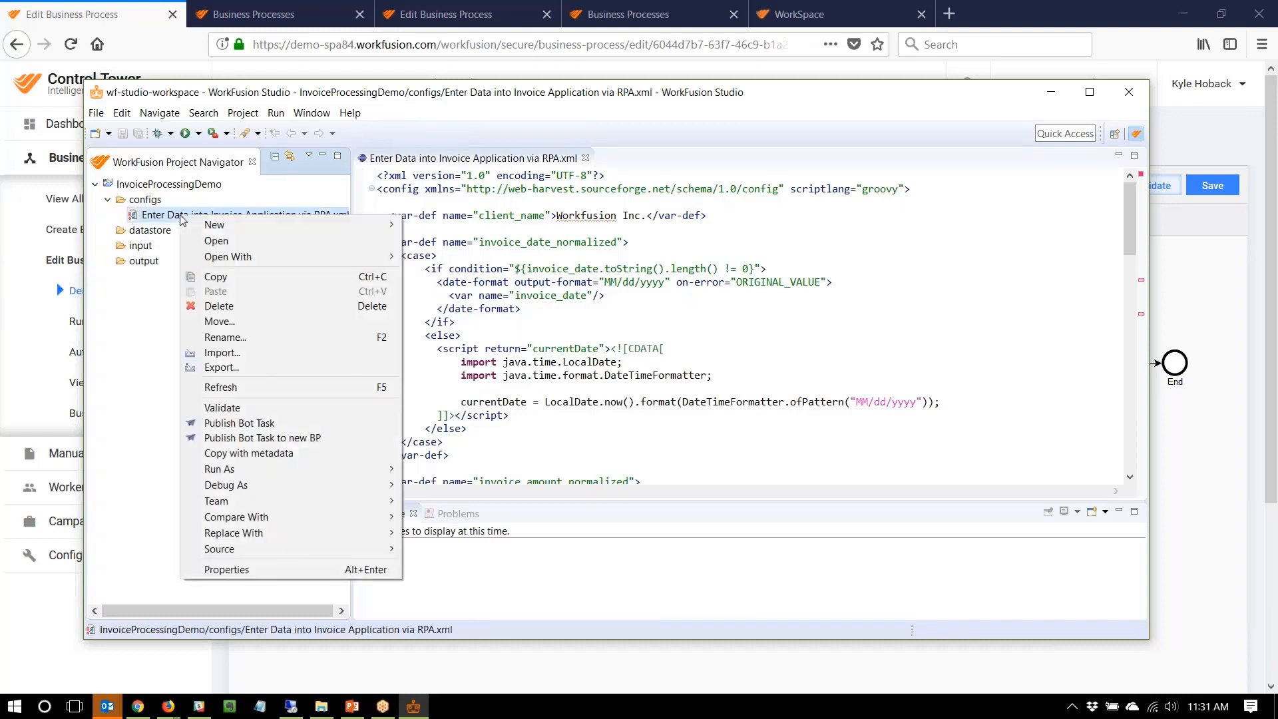
pyautogui.click(215, 437)
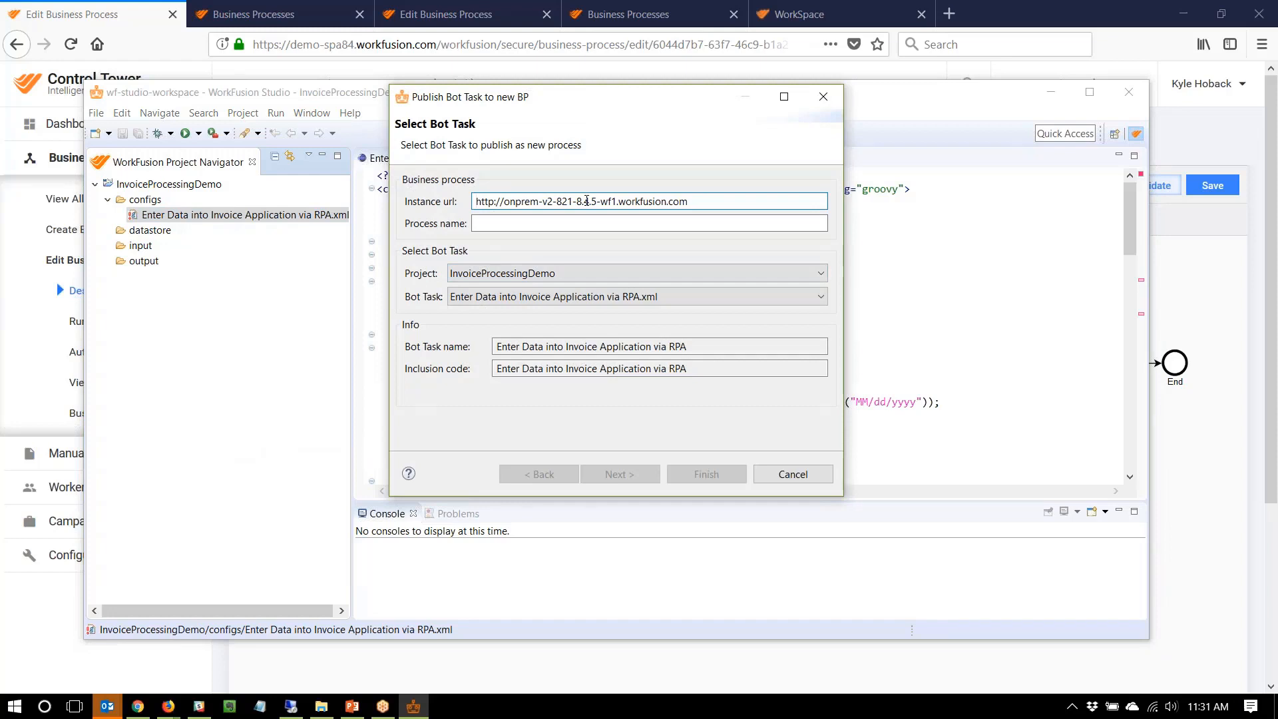
pyautogui.click(561, 222)
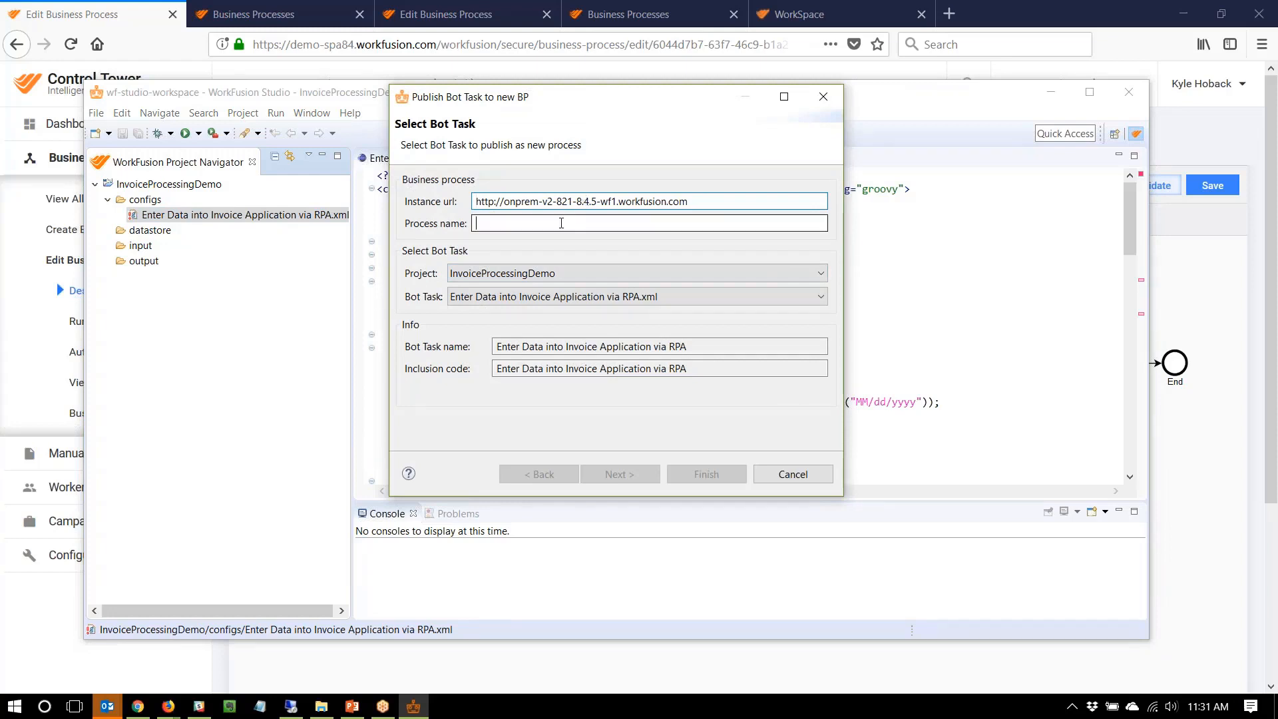
pyautogui.write('Invoice ')
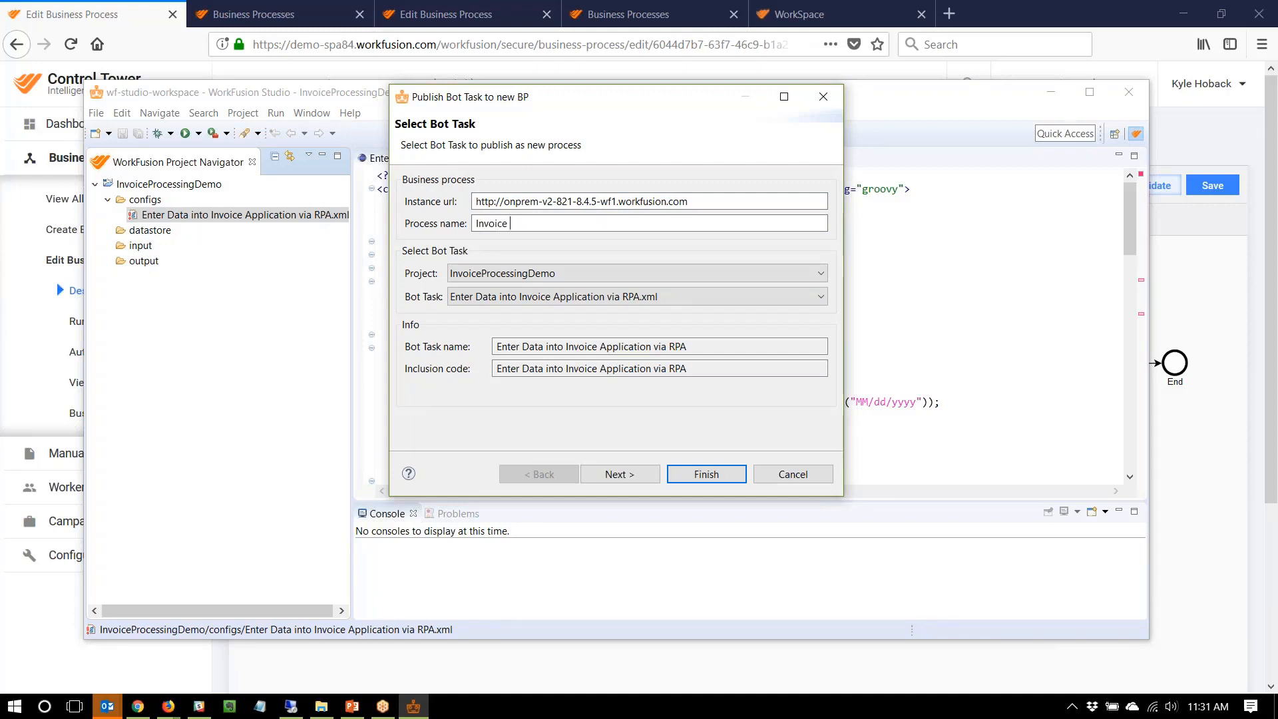
pyautogui.write('Processing (English)')
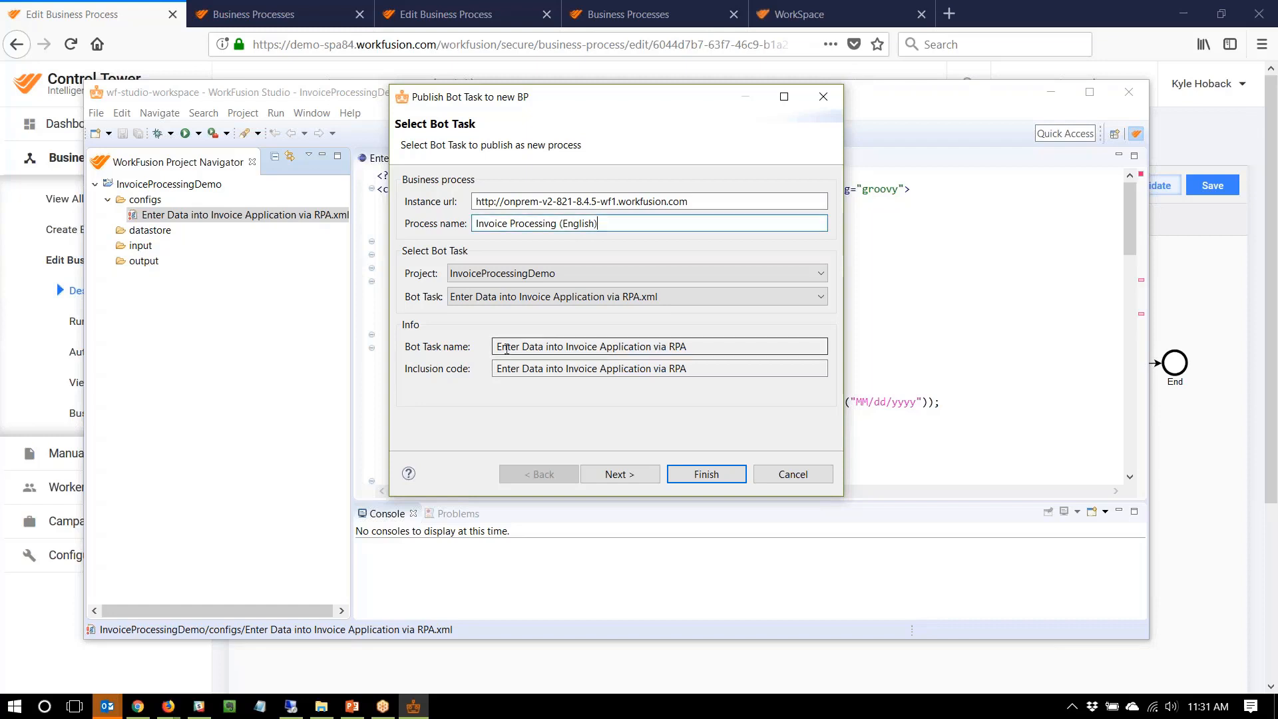
pyautogui.click(688, 475)
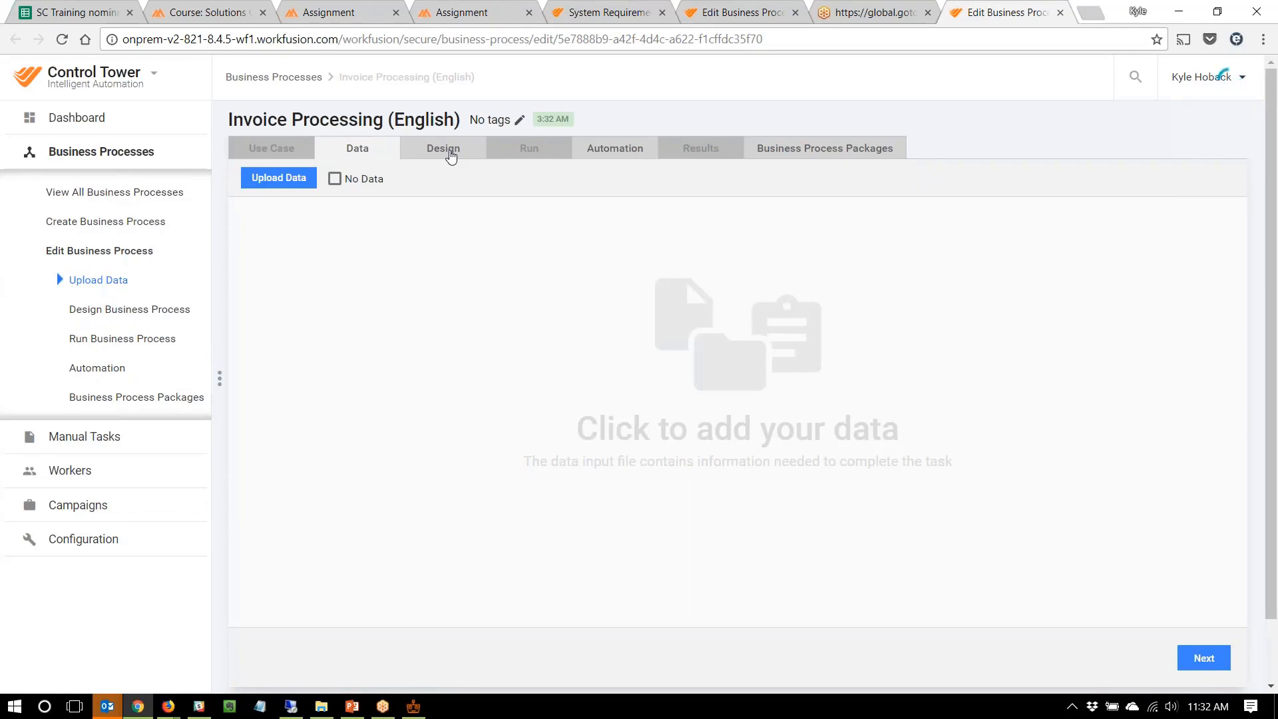
# In the Design view, move the End event and the Enter Data RPA task to the far right.
pyautogui.click(450, 154)
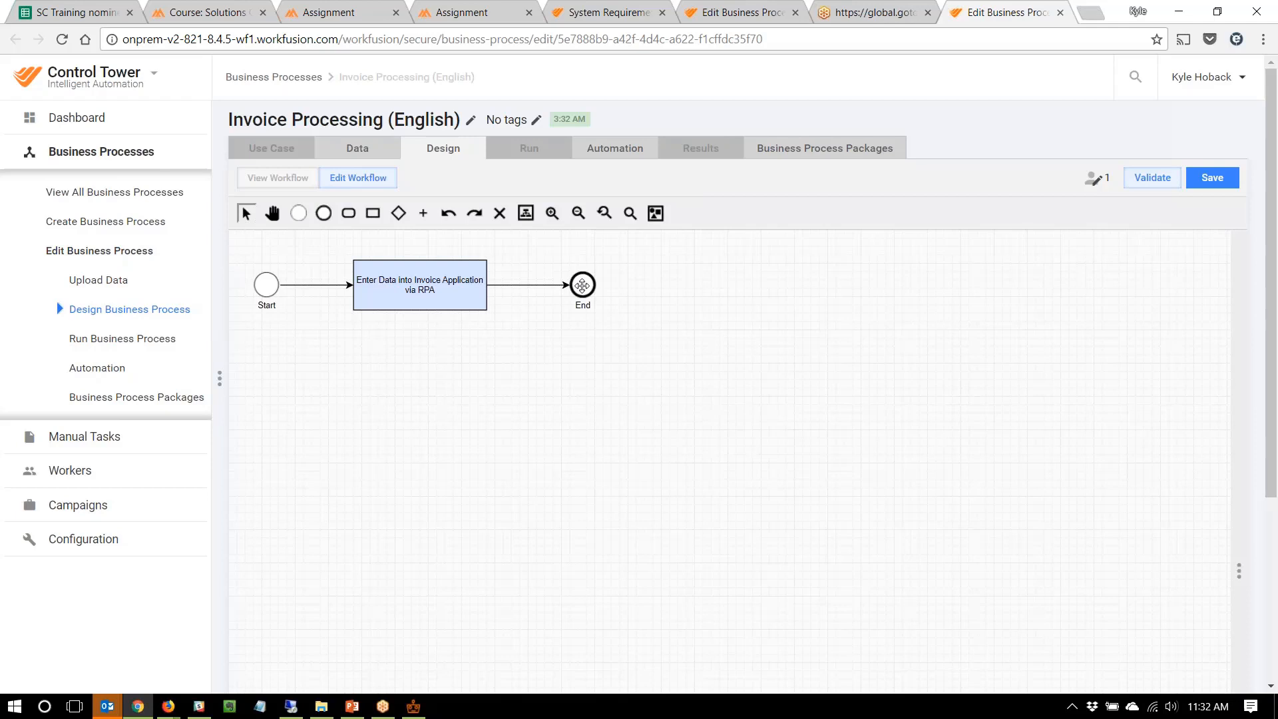
pyautogui.moveTo(582, 284); pyautogui.dragTo(1102, 286)
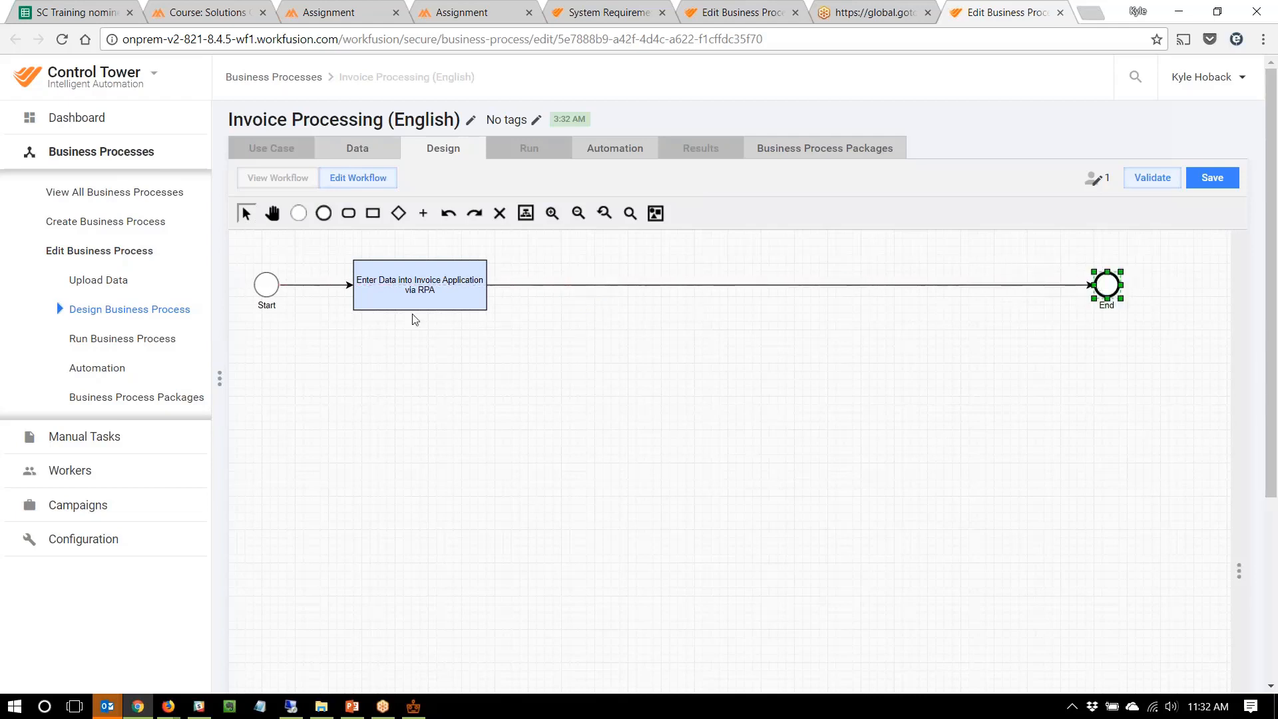
pyautogui.moveTo(413, 293); pyautogui.dragTo(964, 303)
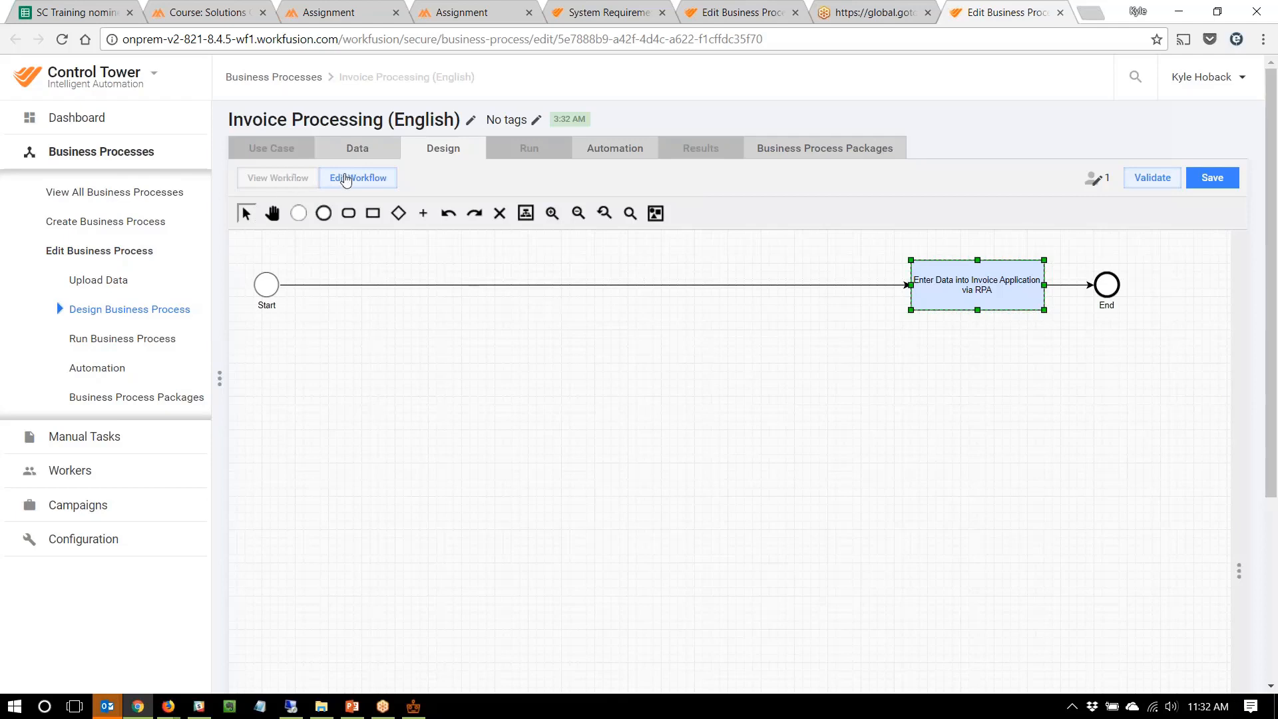
# Search the palette's Process blocks for 'ocr' and place Image to Text via OCR on the canvas.
pyautogui.click(1239, 396)
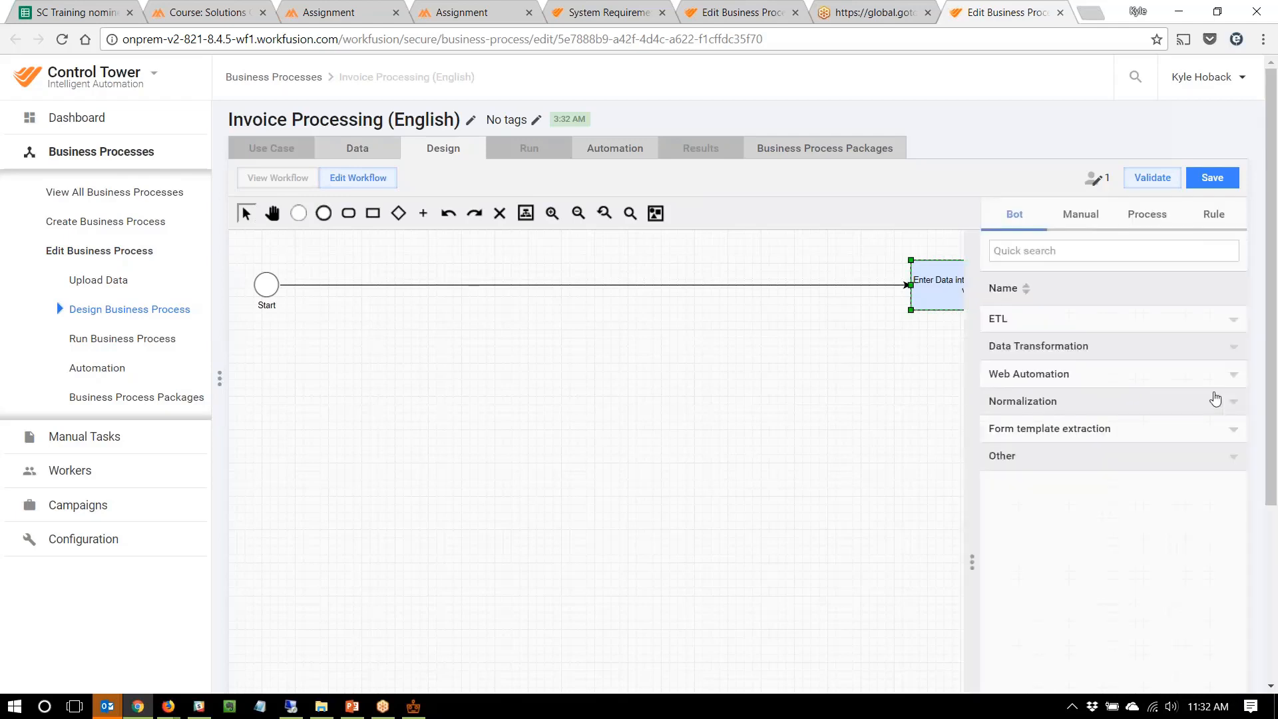
pyautogui.click(1157, 224)
pyautogui.click(998, 250)
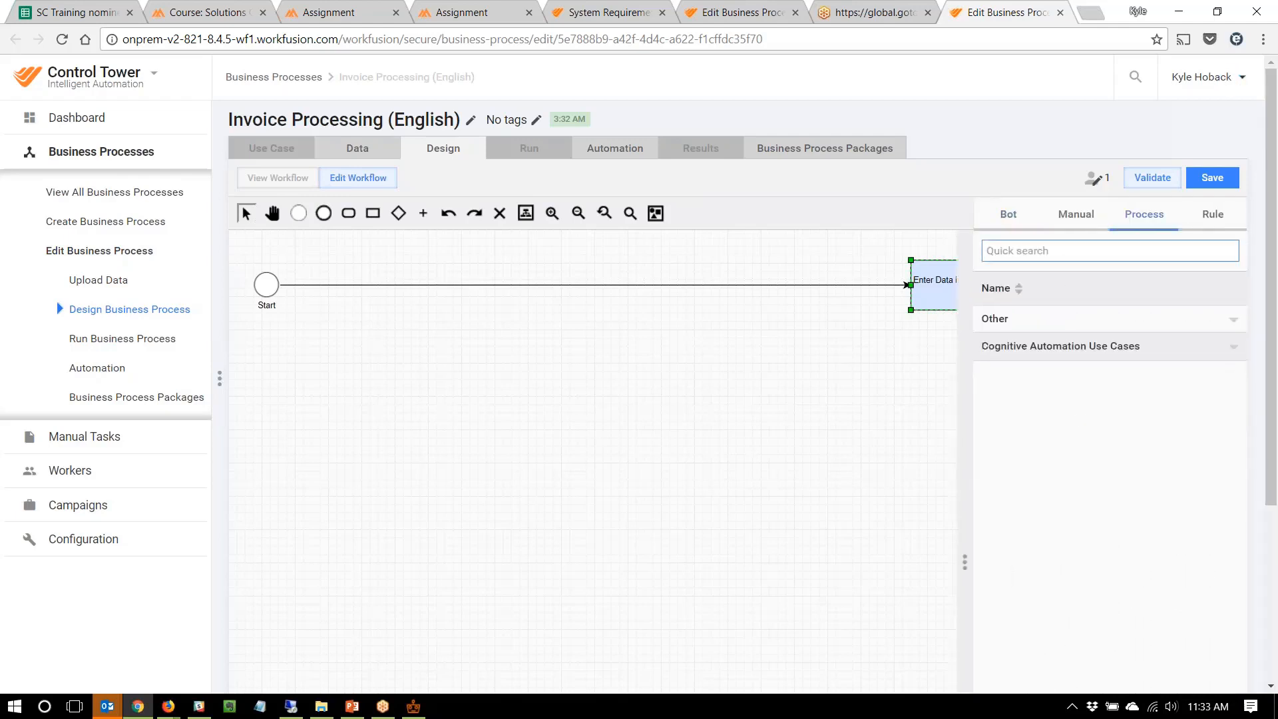
pyautogui.write('ocr')
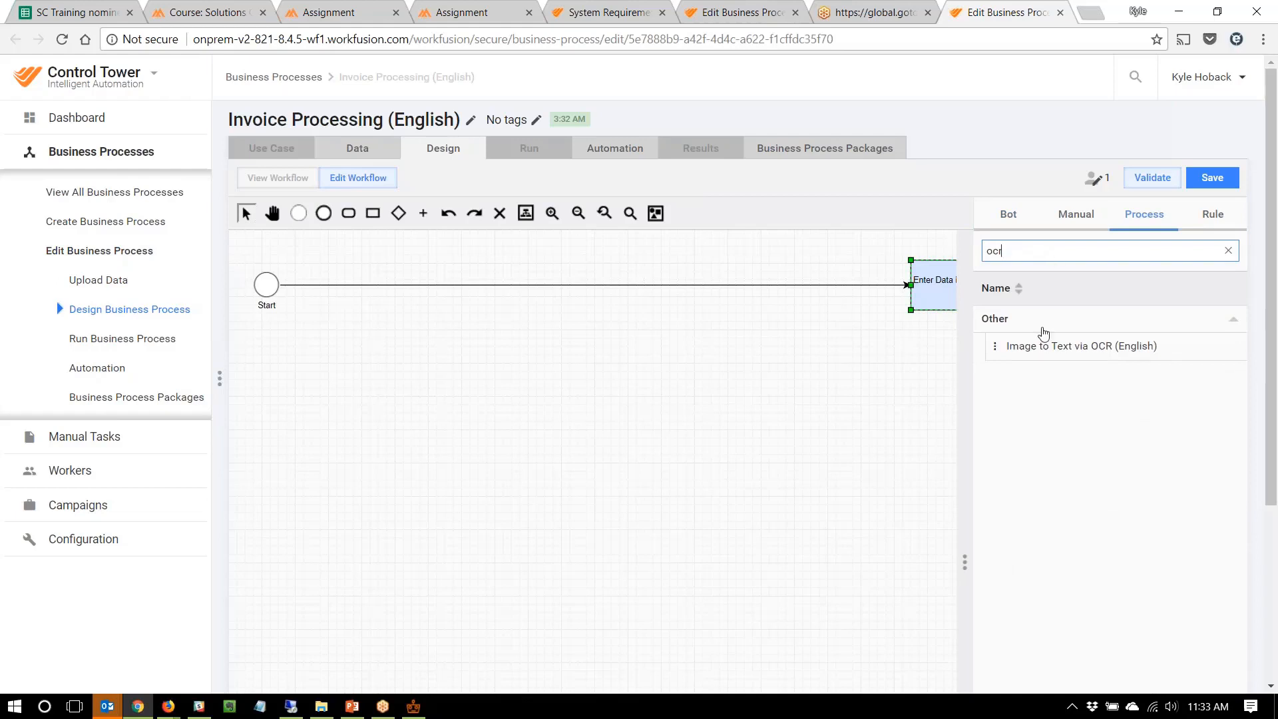
pyautogui.moveTo(995, 345); pyautogui.dragTo(457, 325)
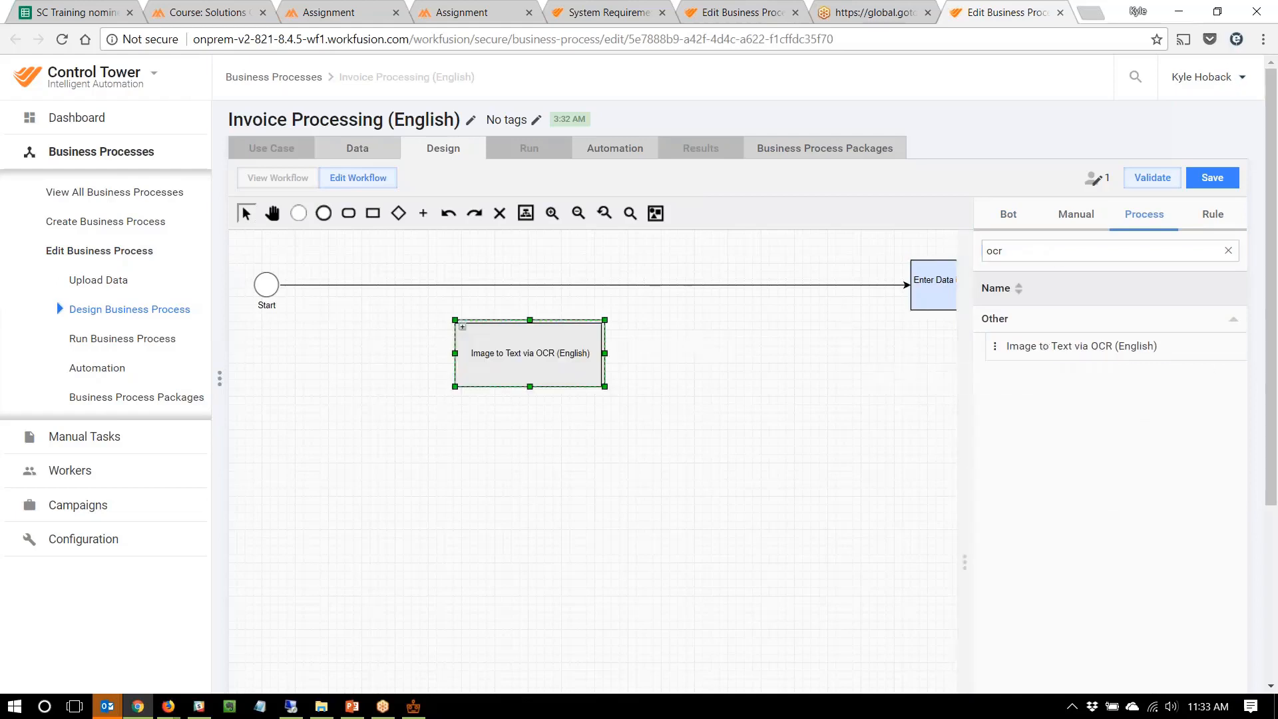
# Reattach Start's connector from the RPA task to the OCR block and close the palette.
pyautogui.click(459, 286)
pyautogui.moveTo(910, 284); pyautogui.dragTo(386, 311)
pyautogui.click(405, 393)
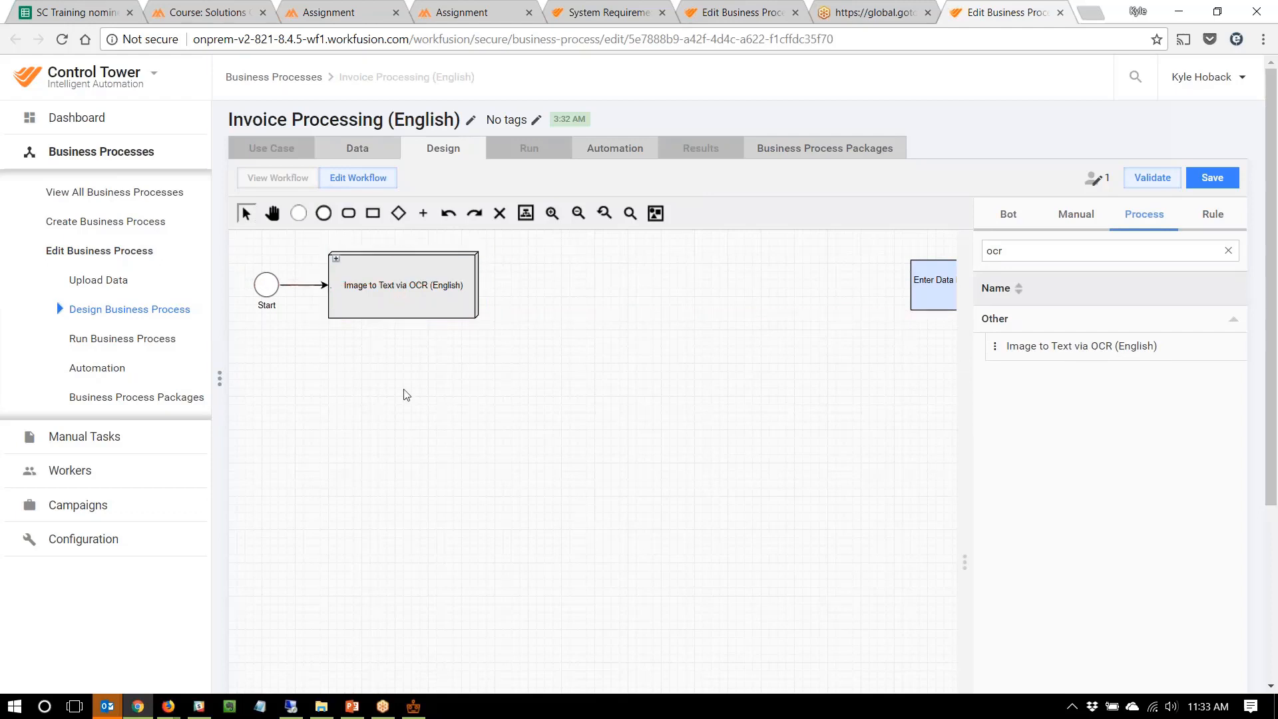
pyautogui.click(964, 563)
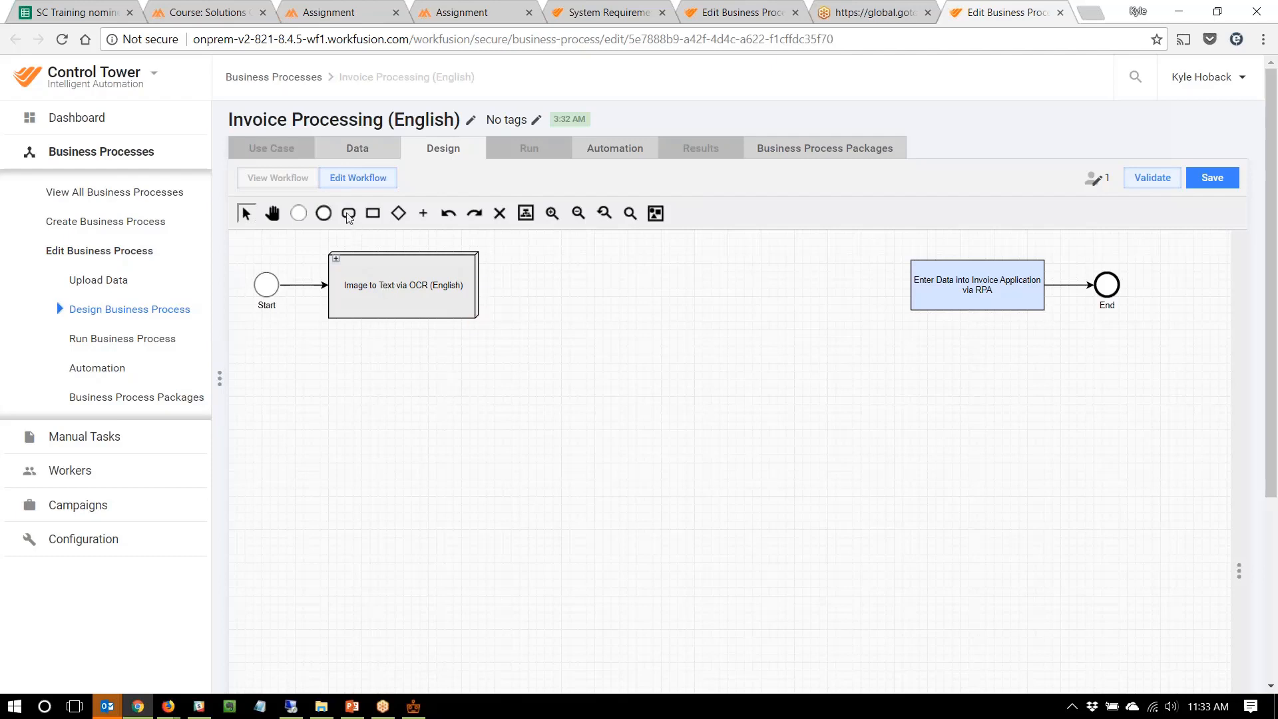
# Add a Manual Task and connect it from the OCR task and onward to the RPA task.
pyautogui.moveTo(348, 217); pyautogui.dragTo(650, 289)
pyautogui.moveTo(483, 286); pyautogui.dragTo(619, 296)
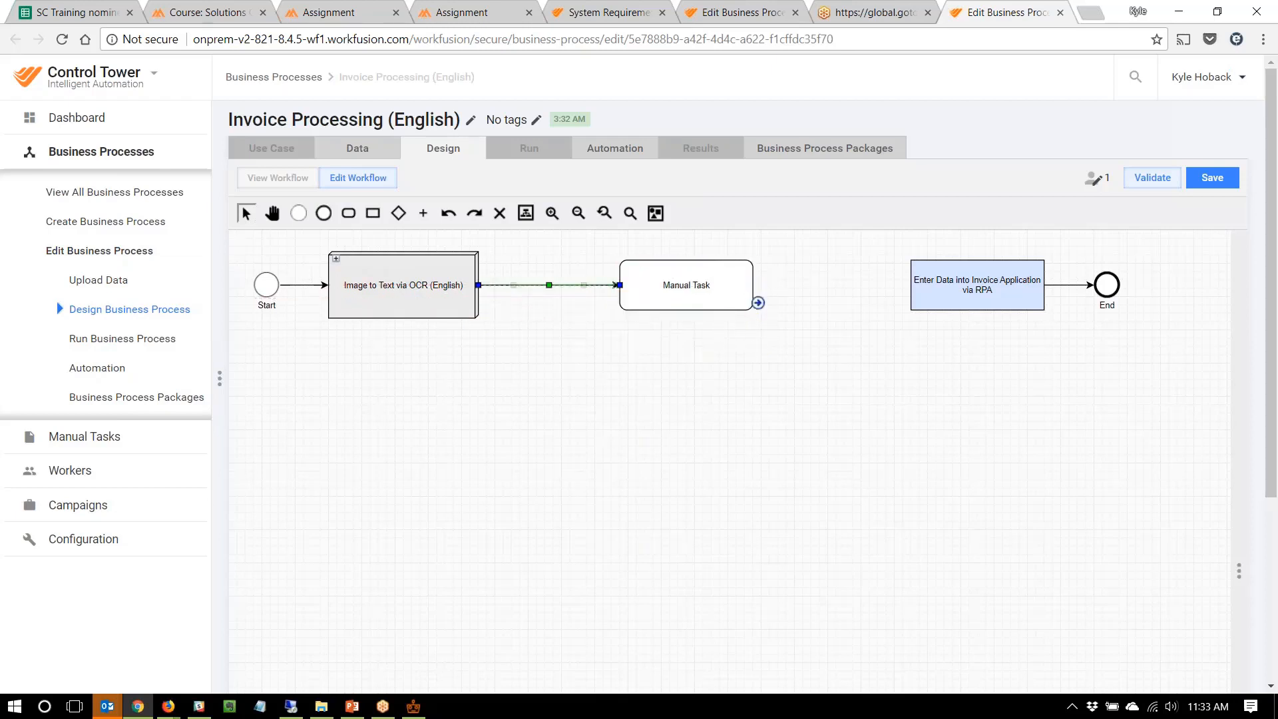
pyautogui.moveTo(758, 303); pyautogui.dragTo(911, 287)
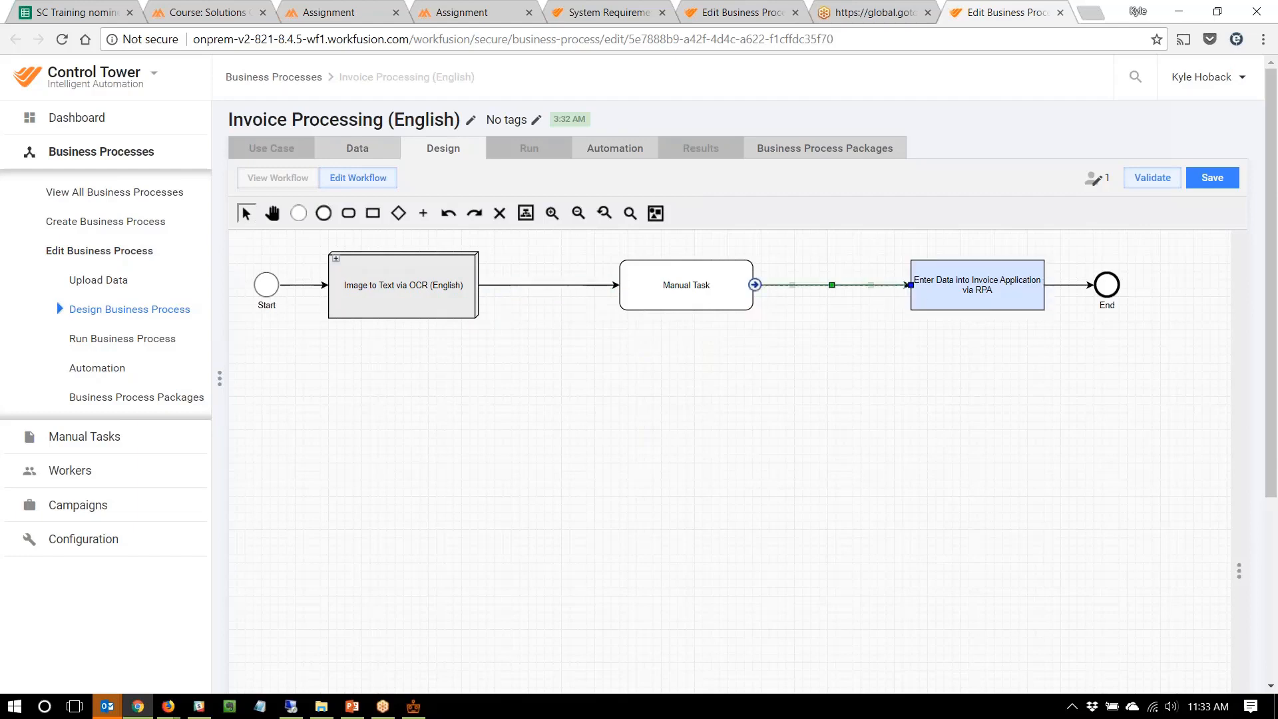
pyautogui.click(710, 293)
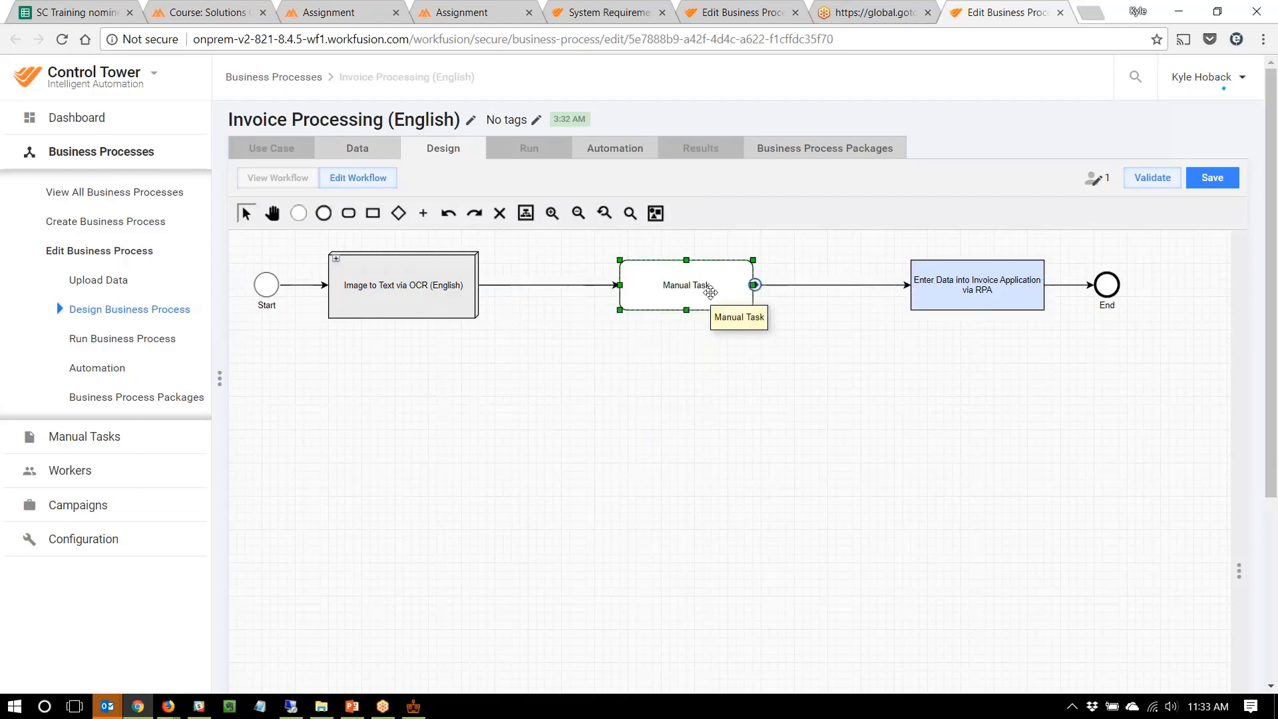
# Base the Manual Task on the Information Extraction use case Identify Invoice Data.
pyautogui.doubleClick(710, 292)
pyautogui.scroll(-2, 228, 525)
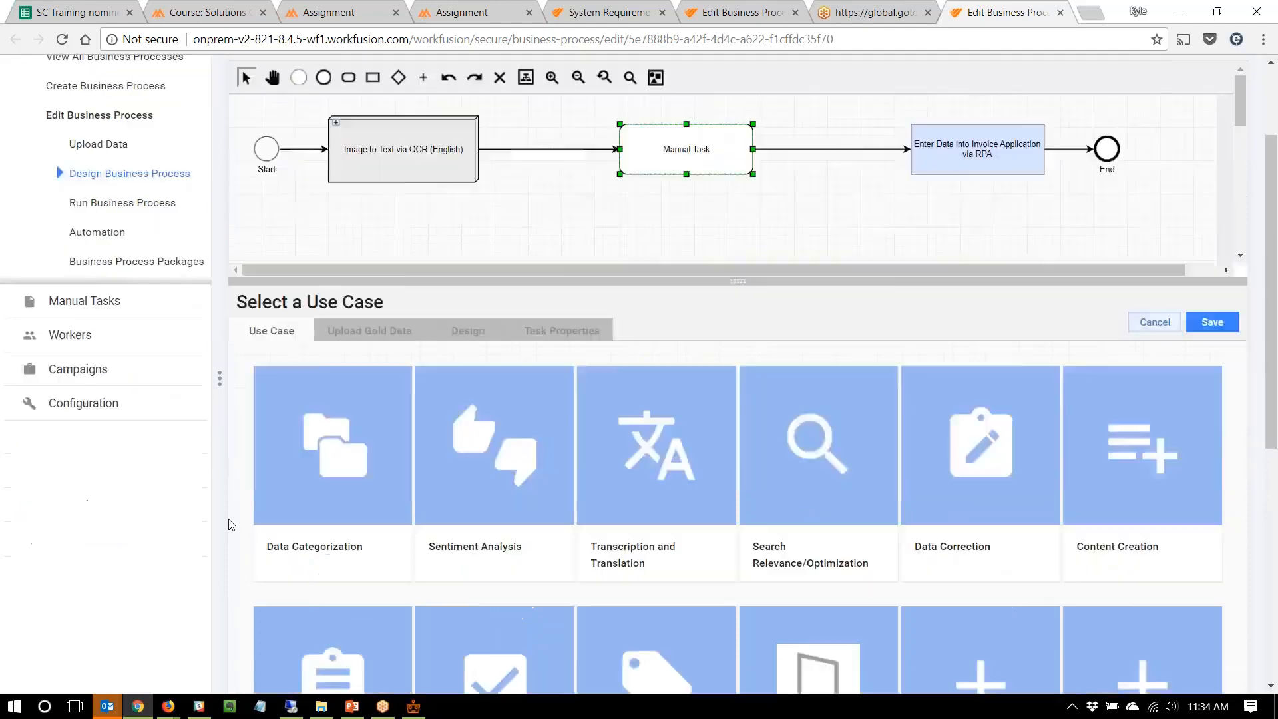
pyautogui.scroll(-7, 229, 523)
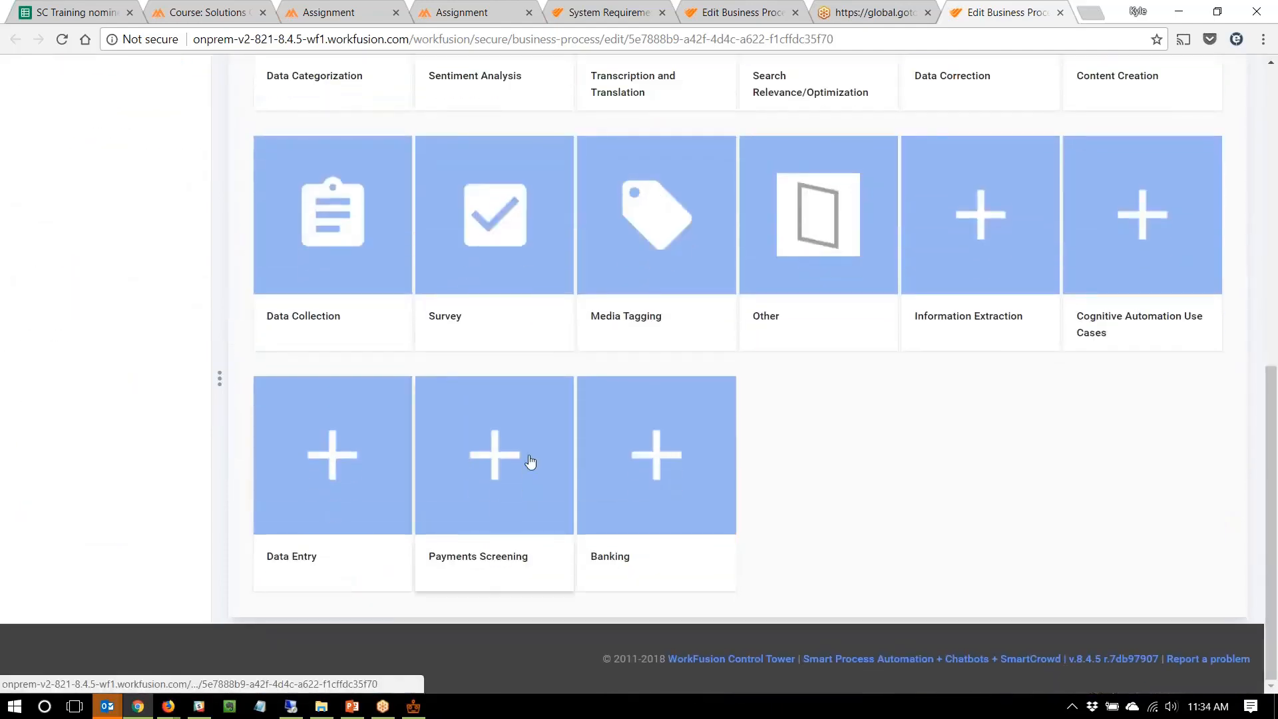
pyautogui.click(939, 326)
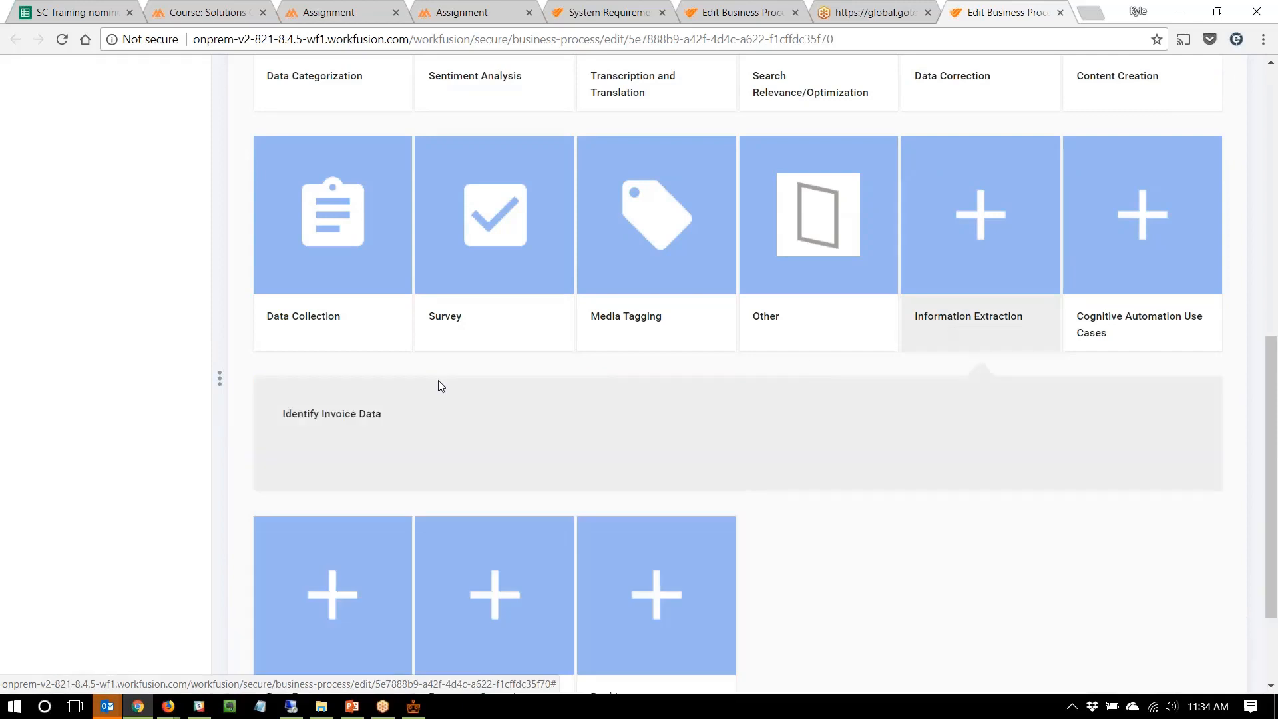
pyautogui.click(348, 416)
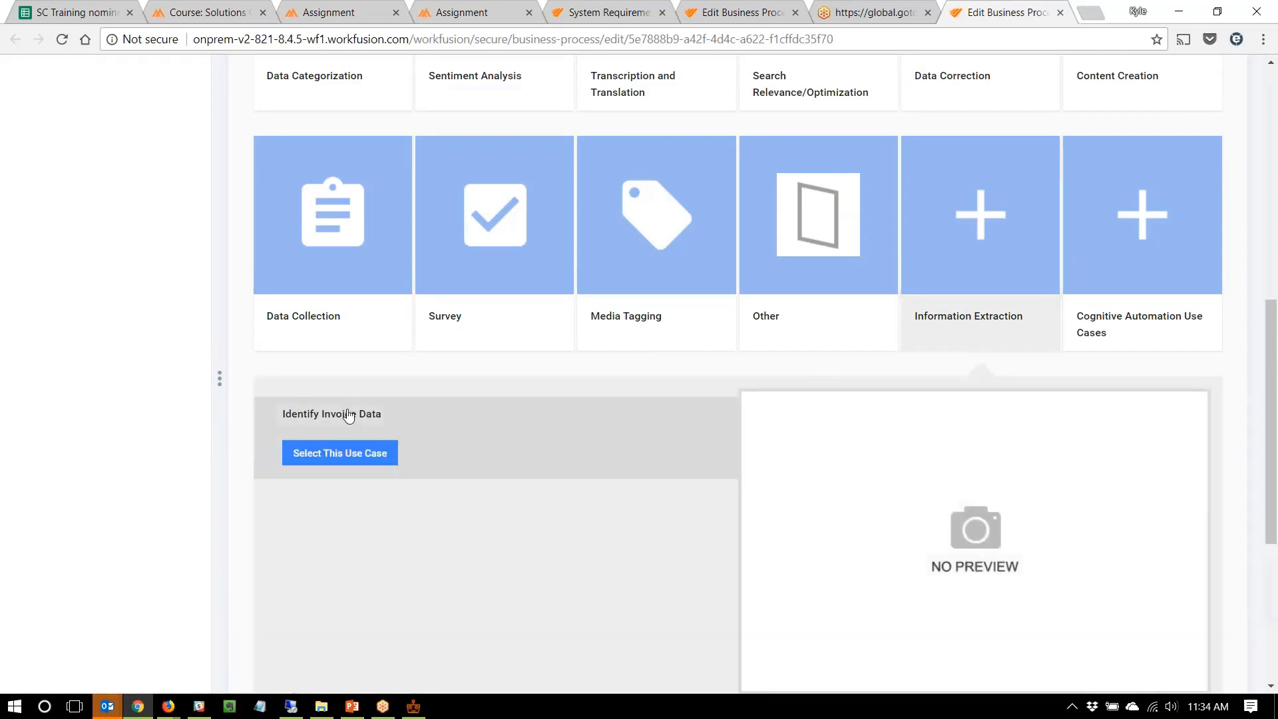
pyautogui.click(345, 454)
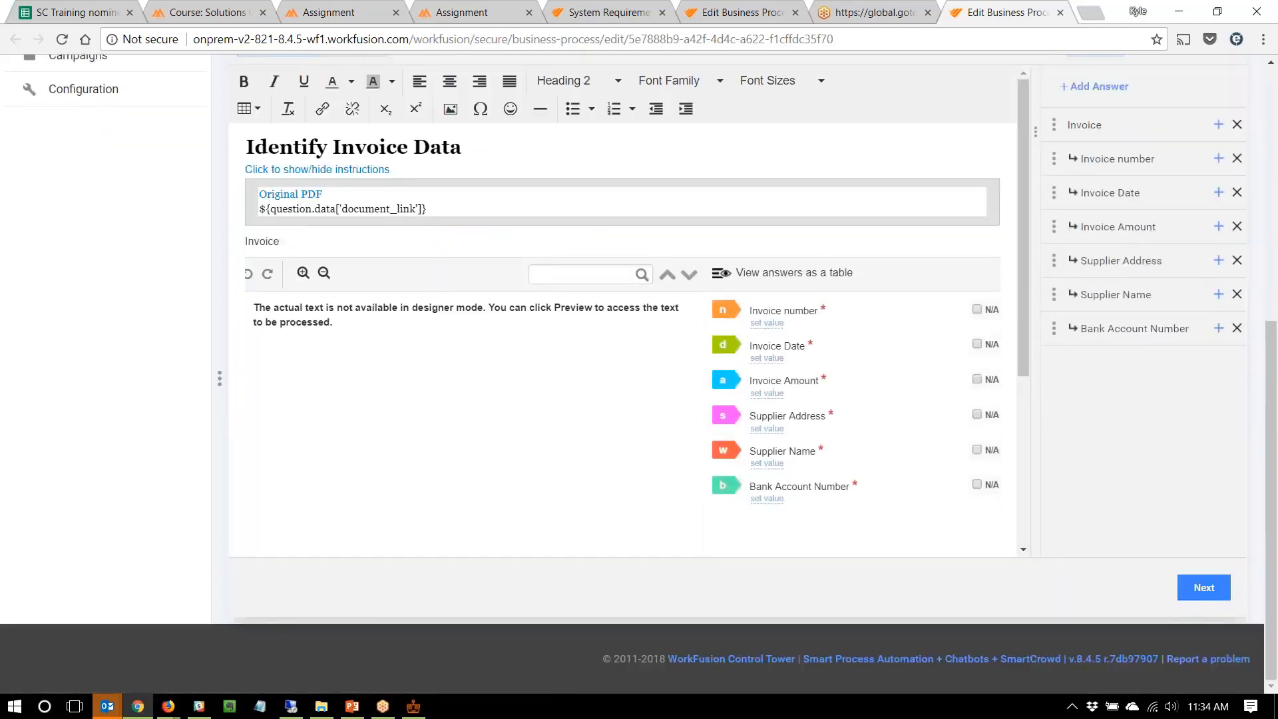
# Append ' - kh1' to the task heading so it reads 'Identify Invoice Data - kh1'.
pyautogui.scroll(6, 283, 401)
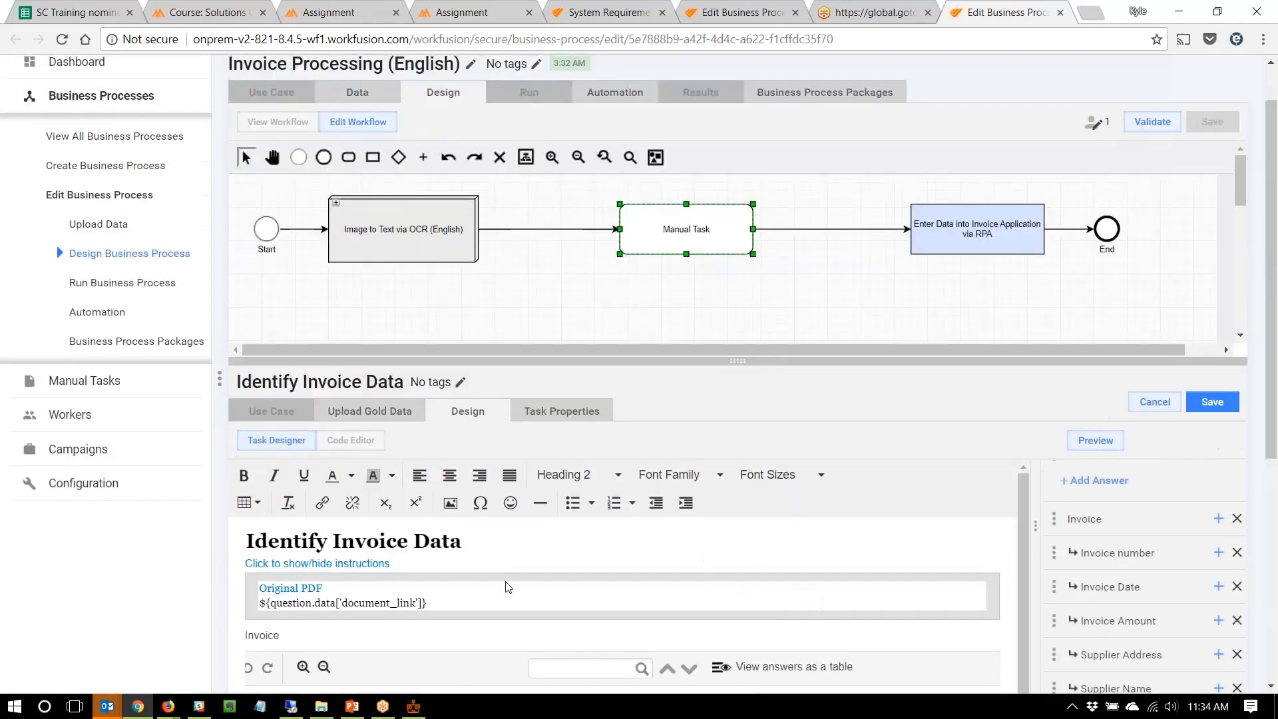
pyautogui.click(485, 546)
pyautogui.write('- kh1')
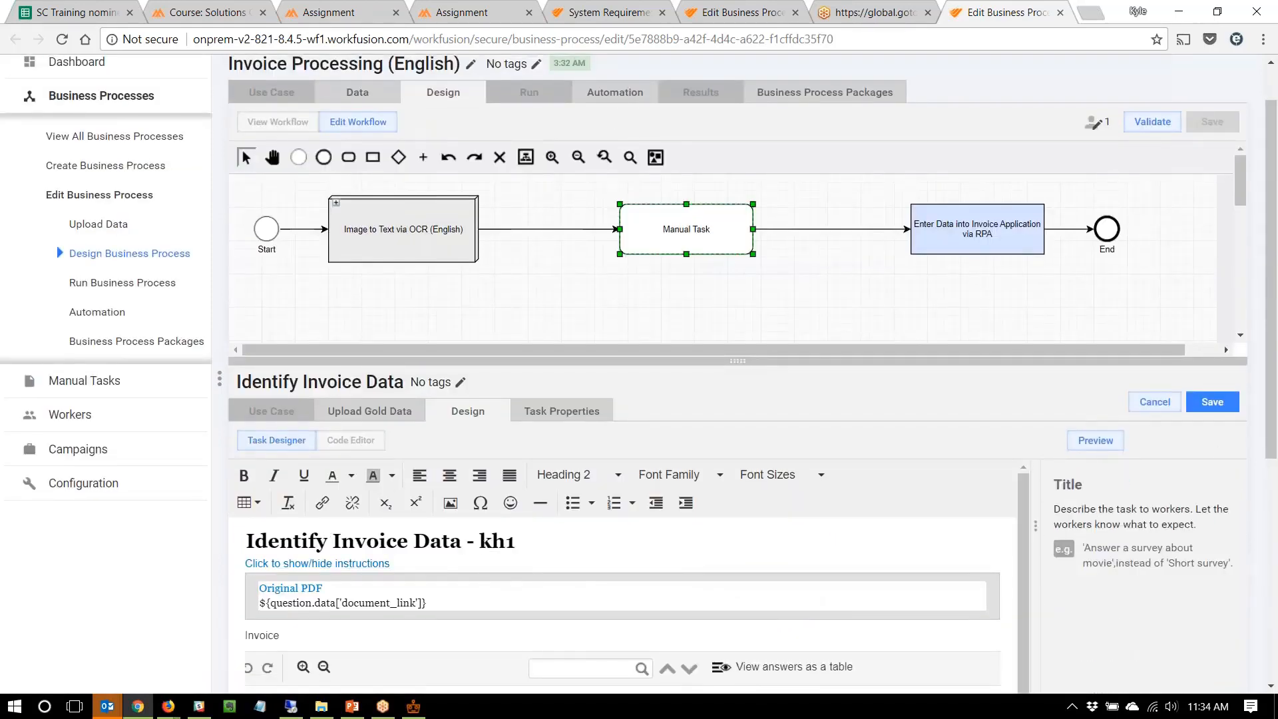
pyautogui.scroll(-4, 737, 373)
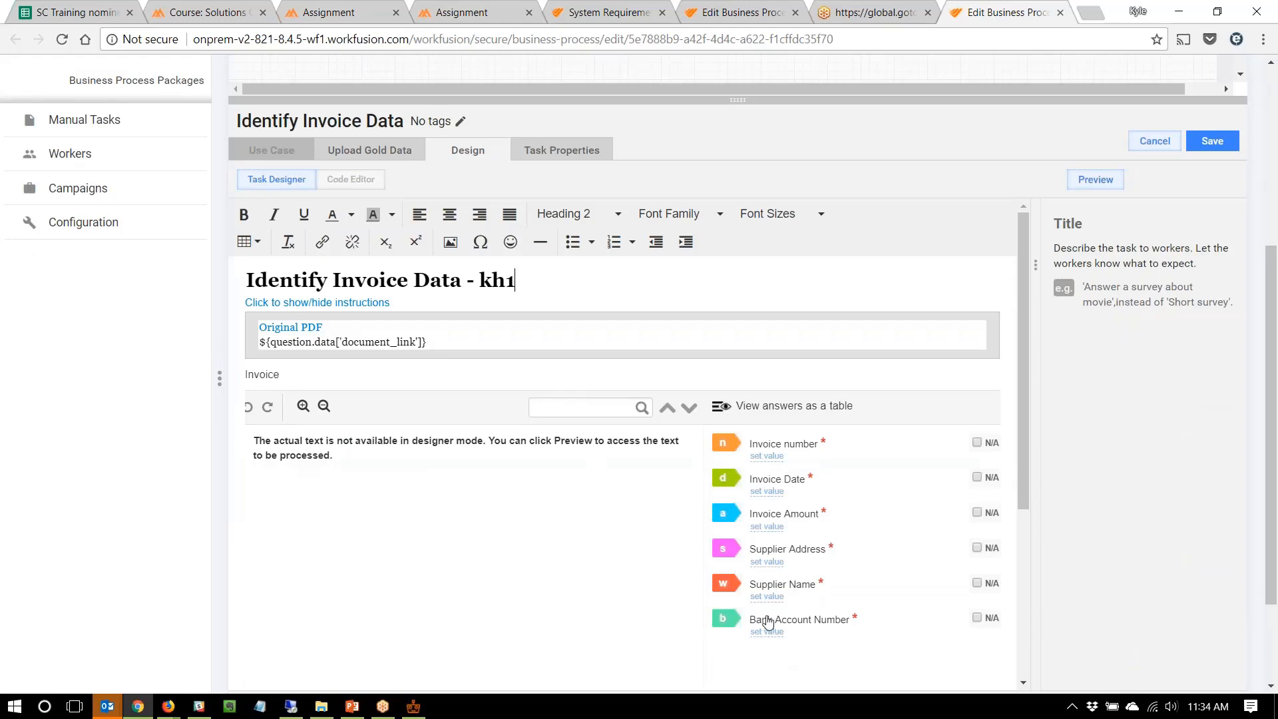
pyautogui.click(900, 525)
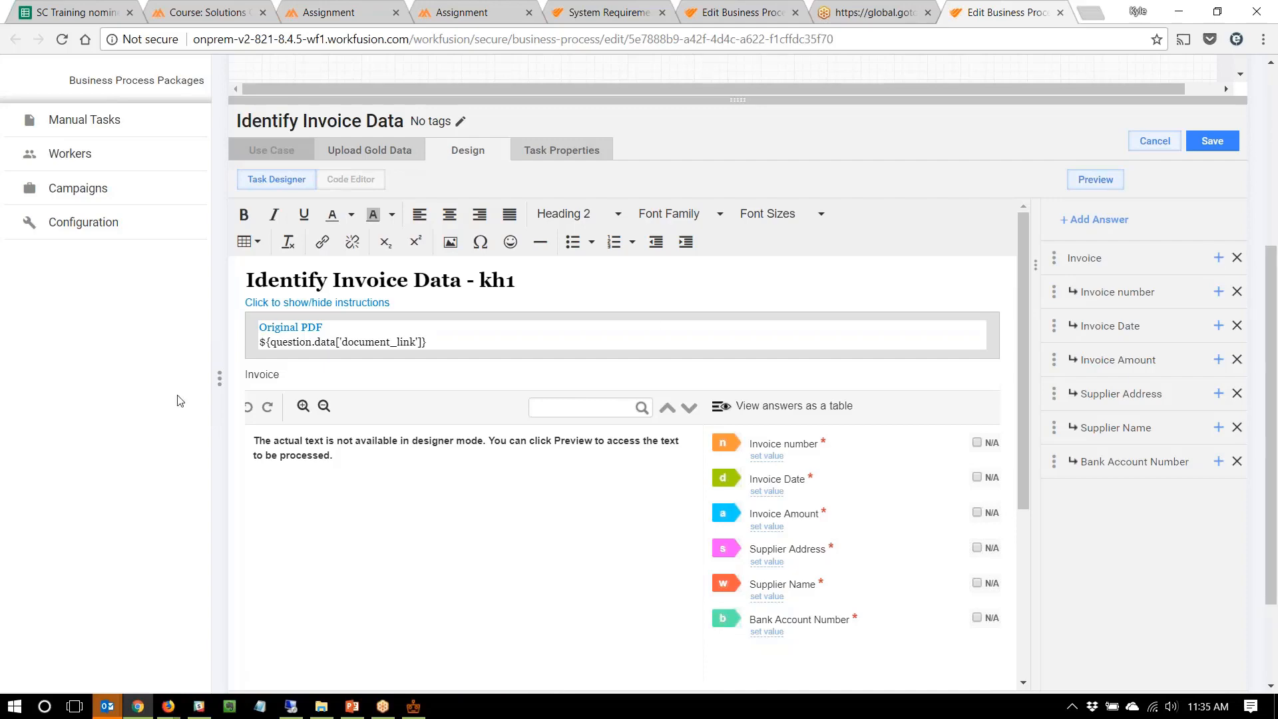
pyautogui.scroll(5, 99, 423)
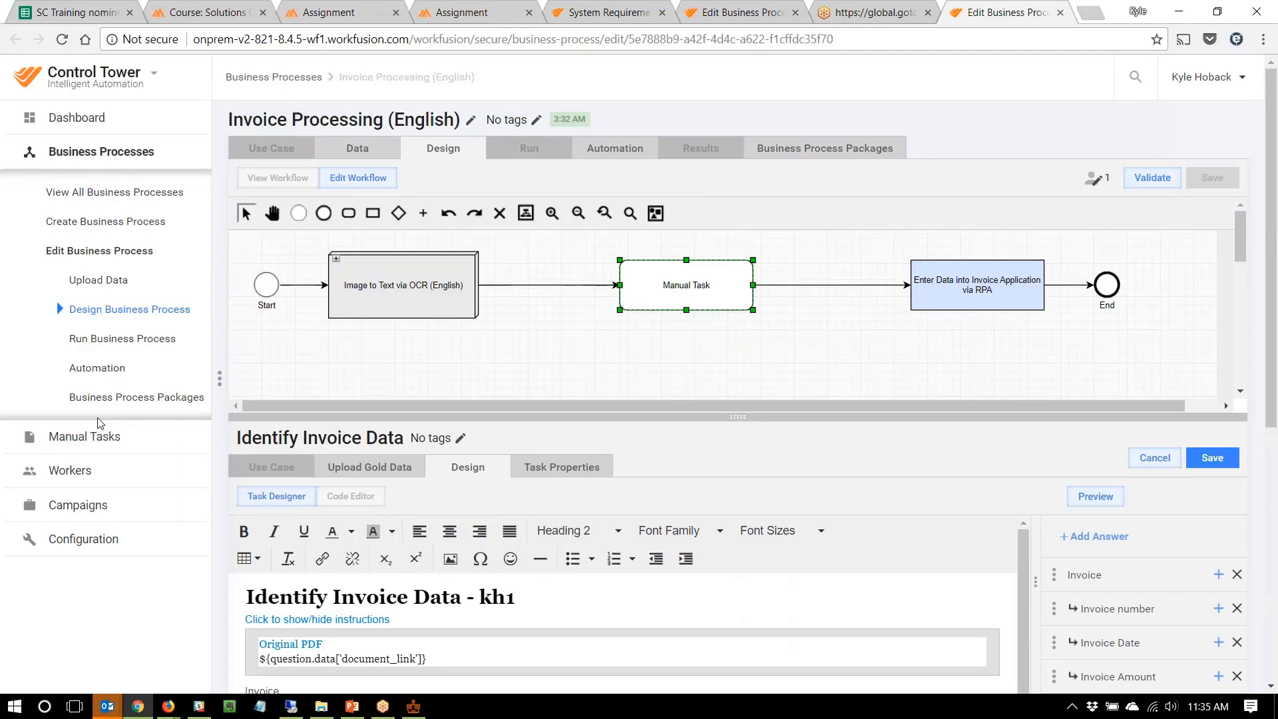
# Open Campaigns > Automation Training Sets in a new browser tab and switch to it.
pyautogui.moveTo(94, 442)
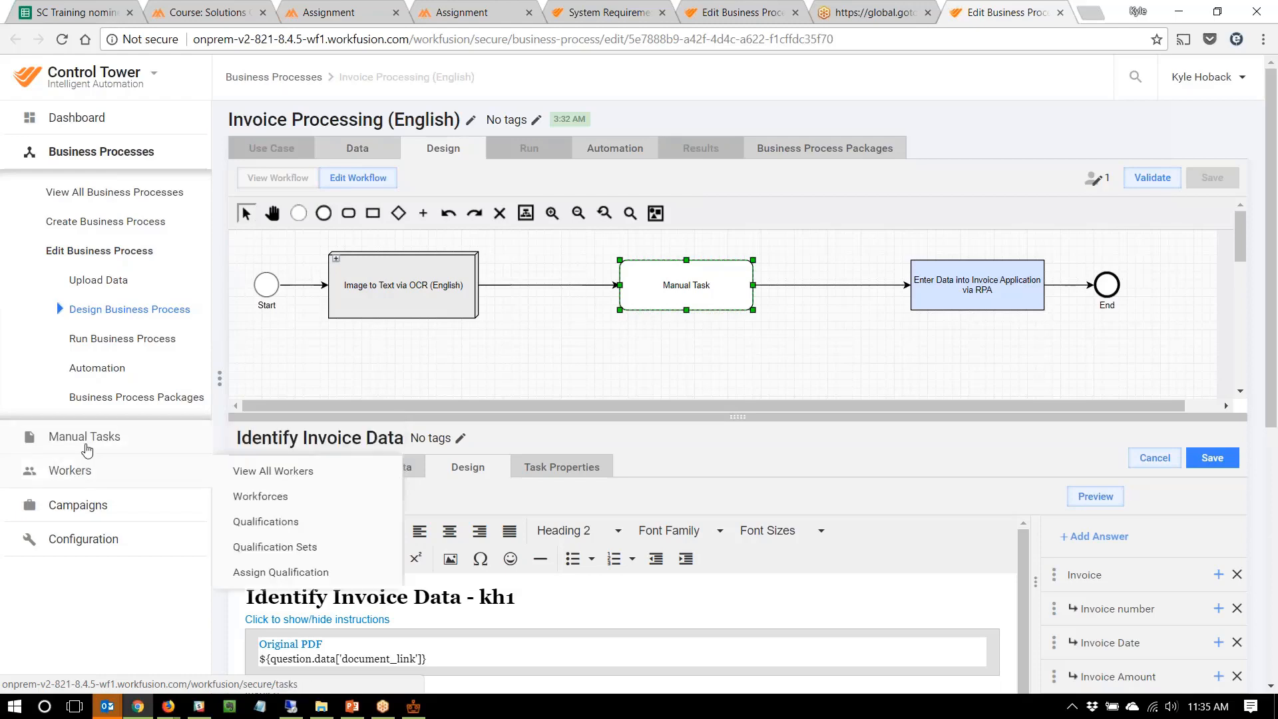
pyautogui.moveTo(77, 476)
pyautogui.moveTo(77, 500)
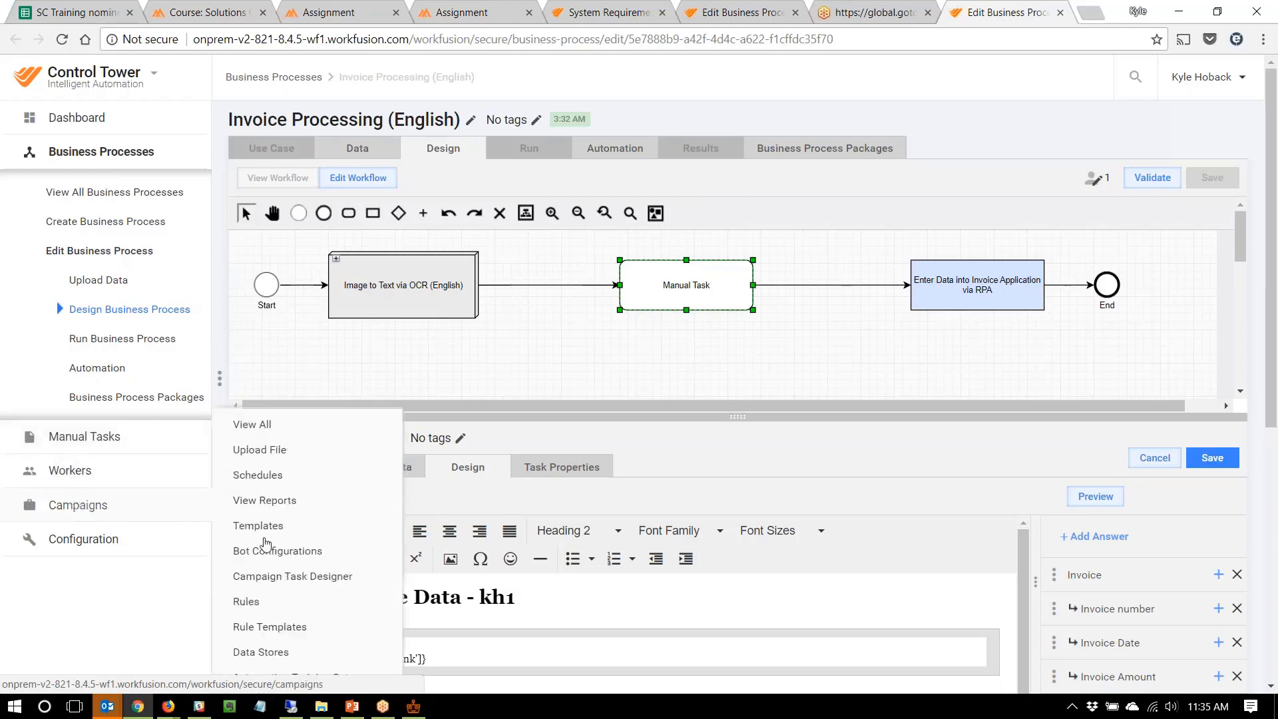
pyautogui.scroll(-3, 288, 548)
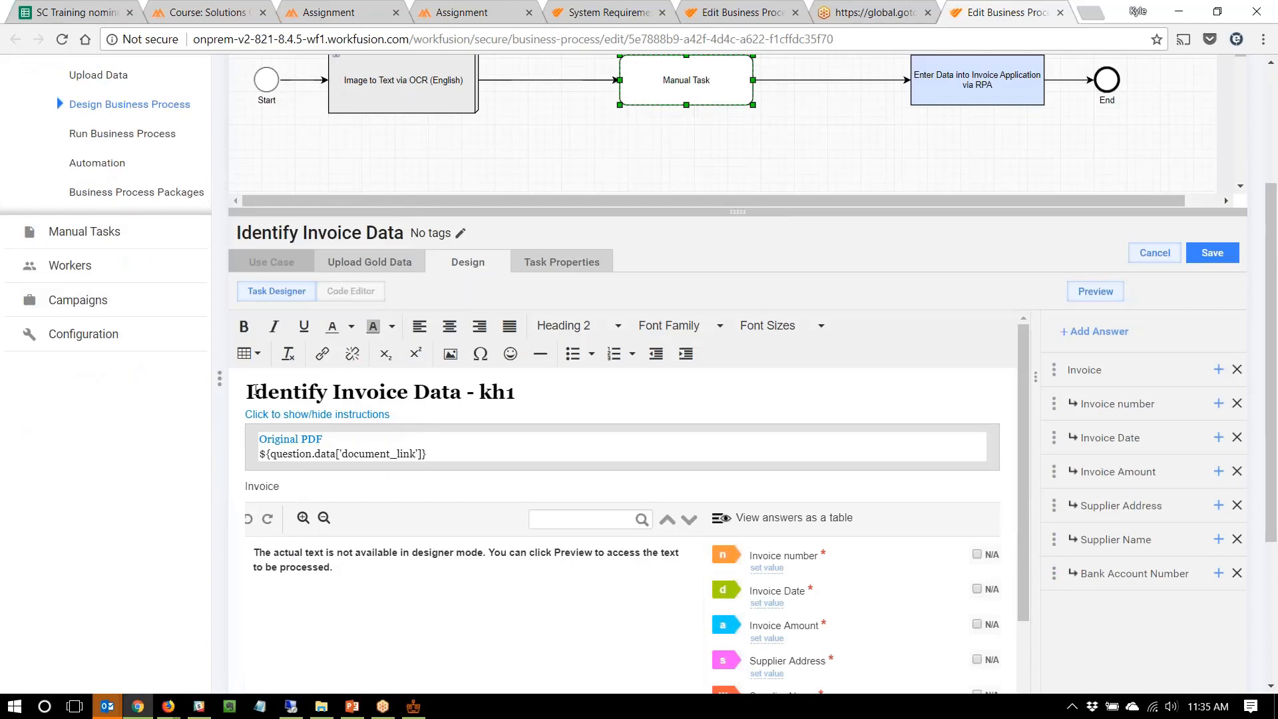
pyautogui.moveTo(152, 273)
pyautogui.moveTo(128, 297)
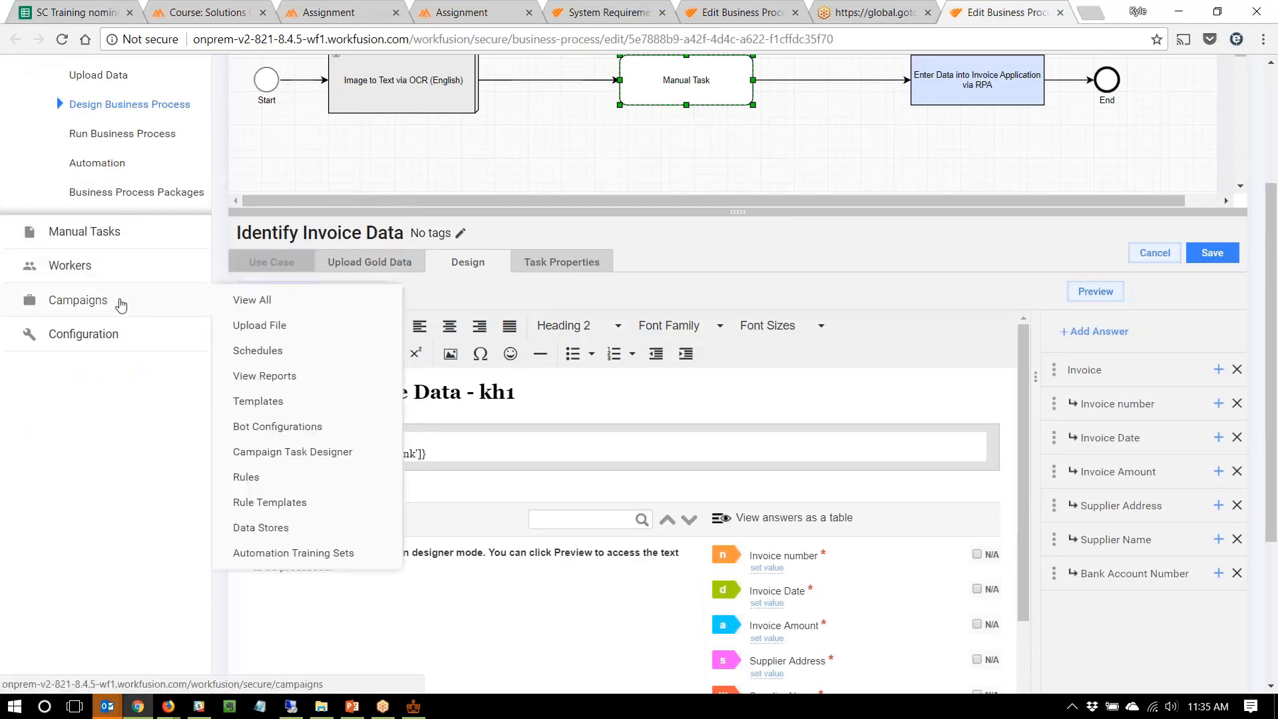
pyautogui.rightClick(257, 553)
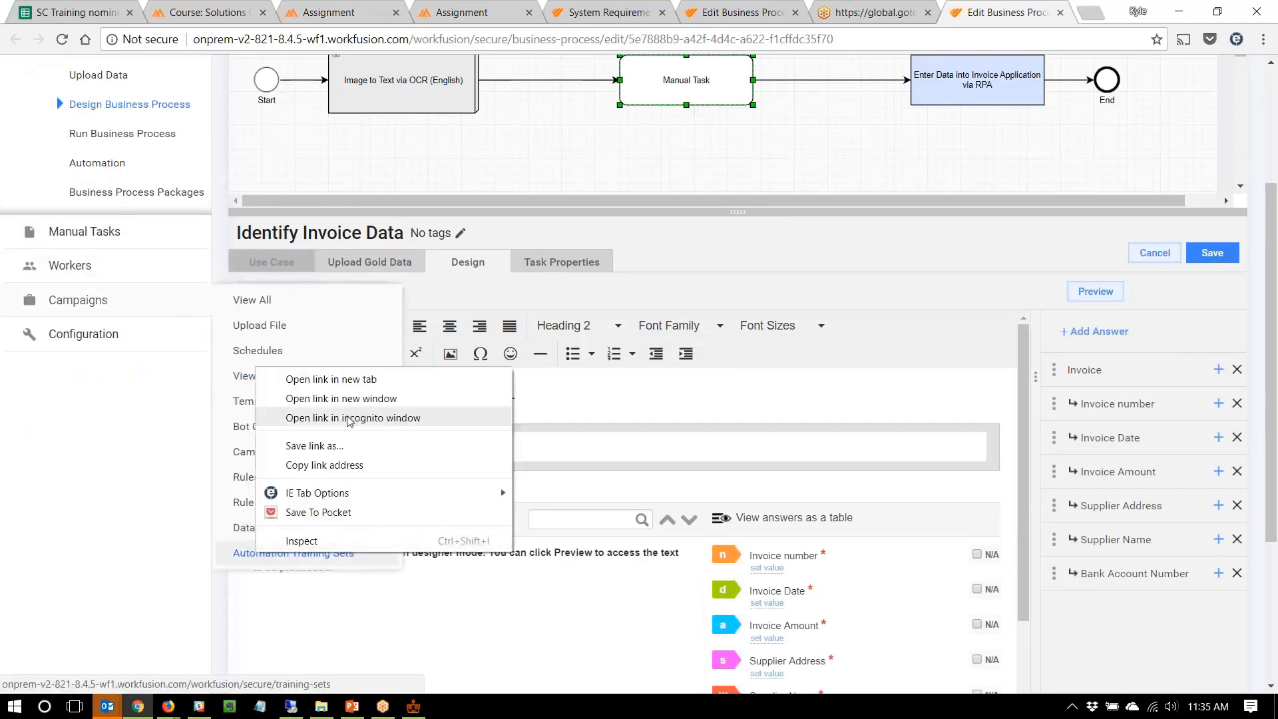
pyautogui.click(339, 378)
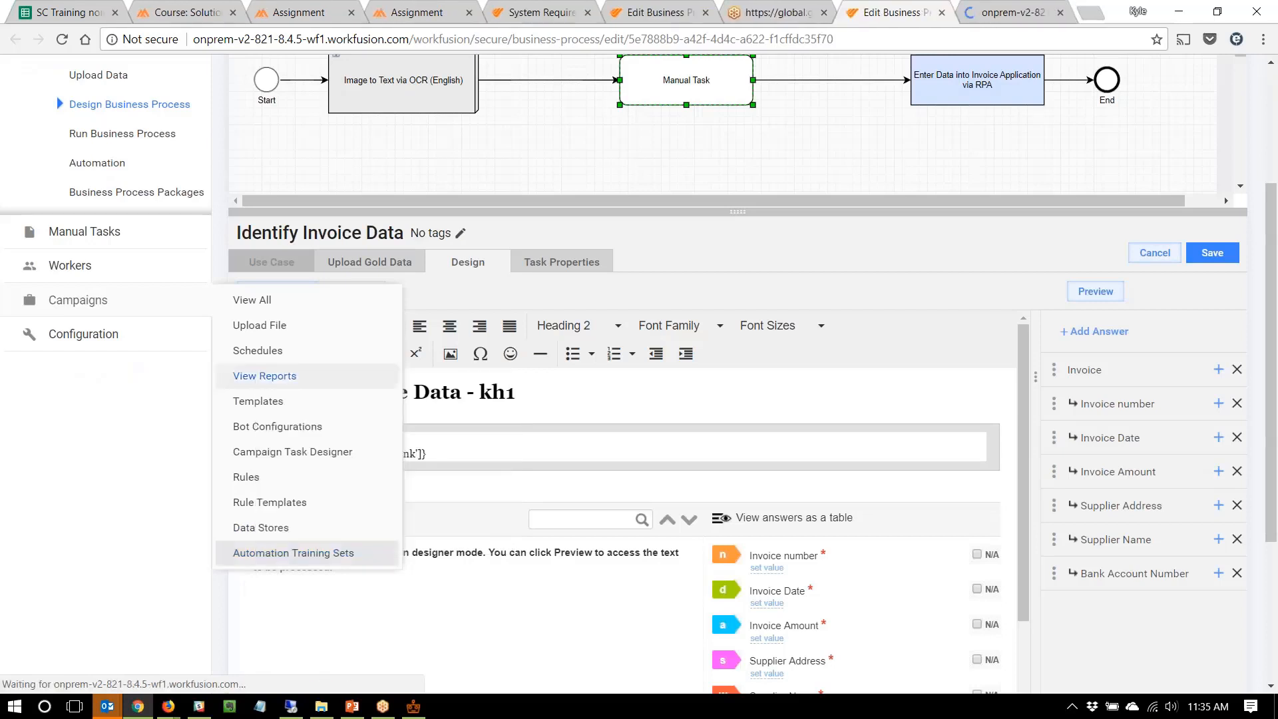
pyautogui.hotkey('ctrl', 'Tab')
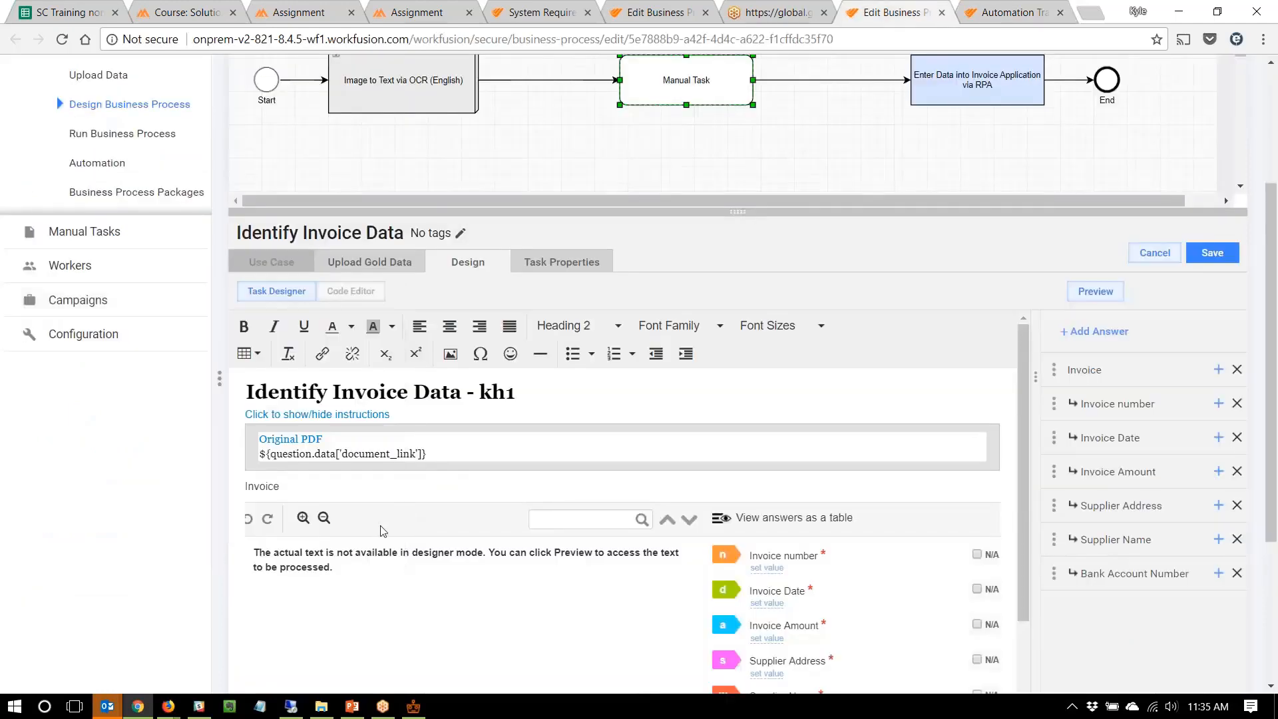
# Show the Identify Invoice Data task's Task Properties and bring up its Advanced Options.
pyautogui.click(559, 268)
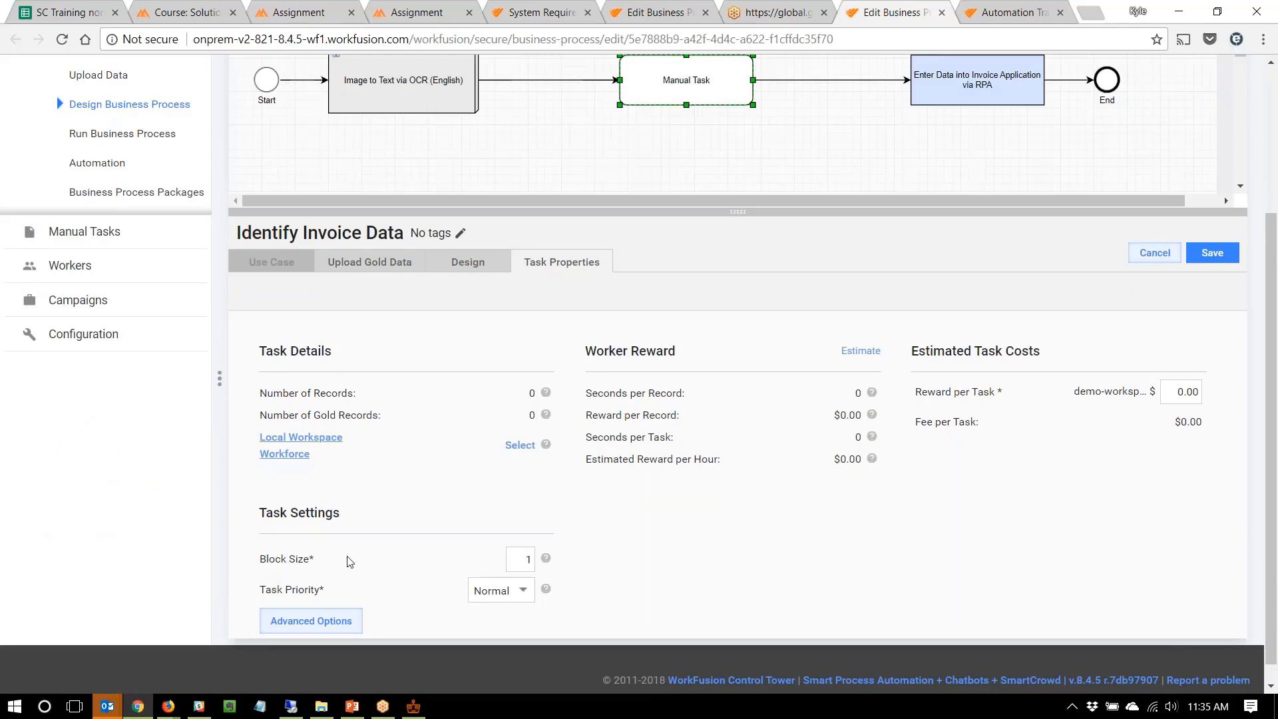
pyautogui.click(304, 624)
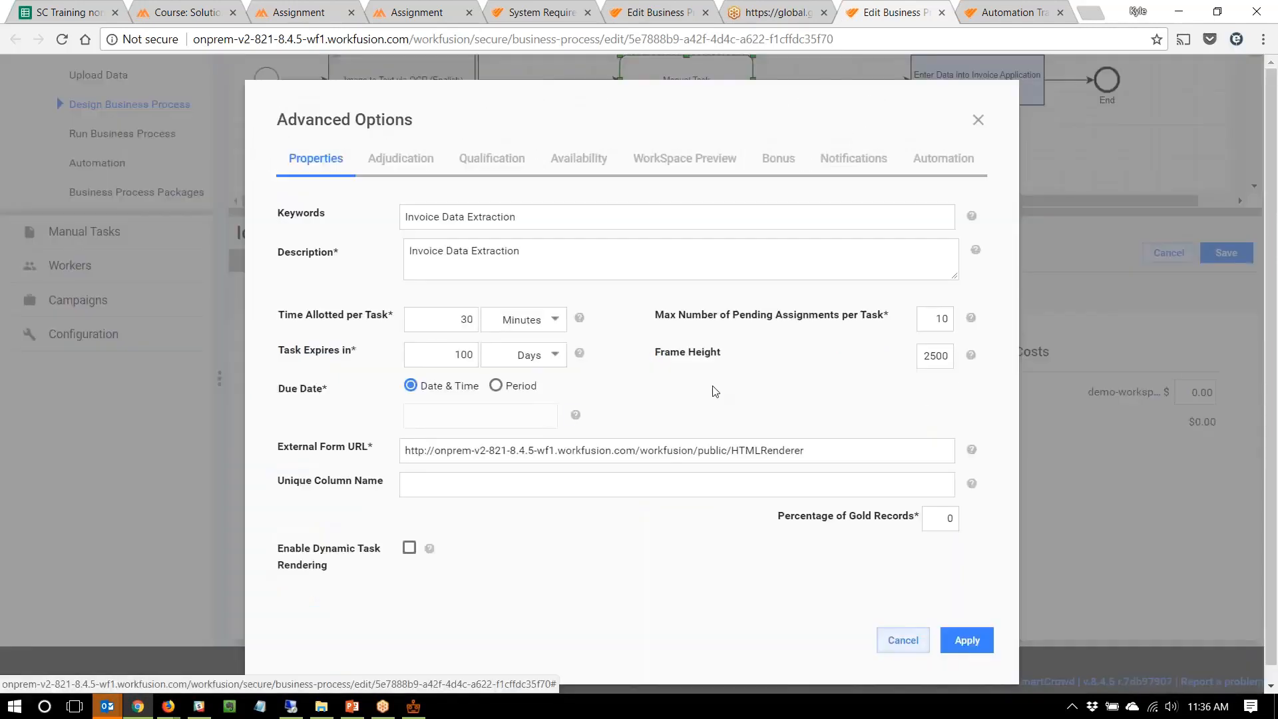
# Set the Automation training set to identify_invoice_data__kh1, apply it, and save the task.
pyautogui.click(943, 158)
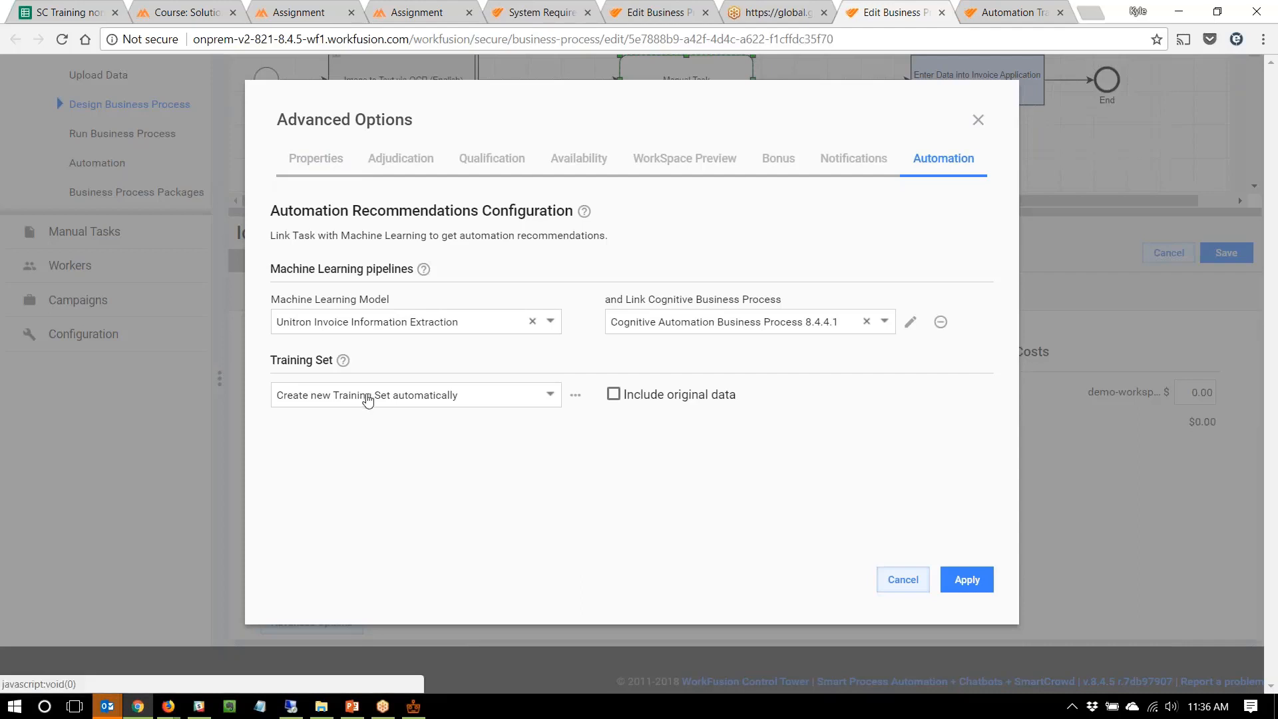
pyautogui.click(367, 397)
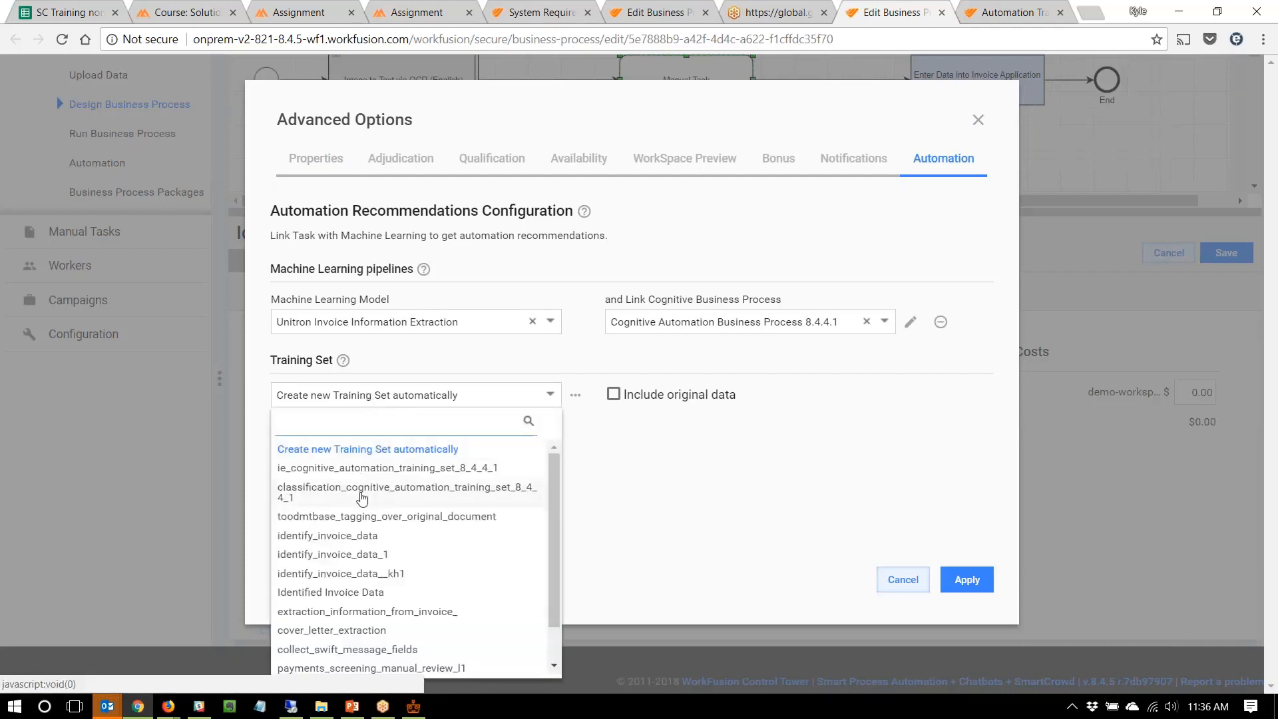
pyautogui.click(365, 573)
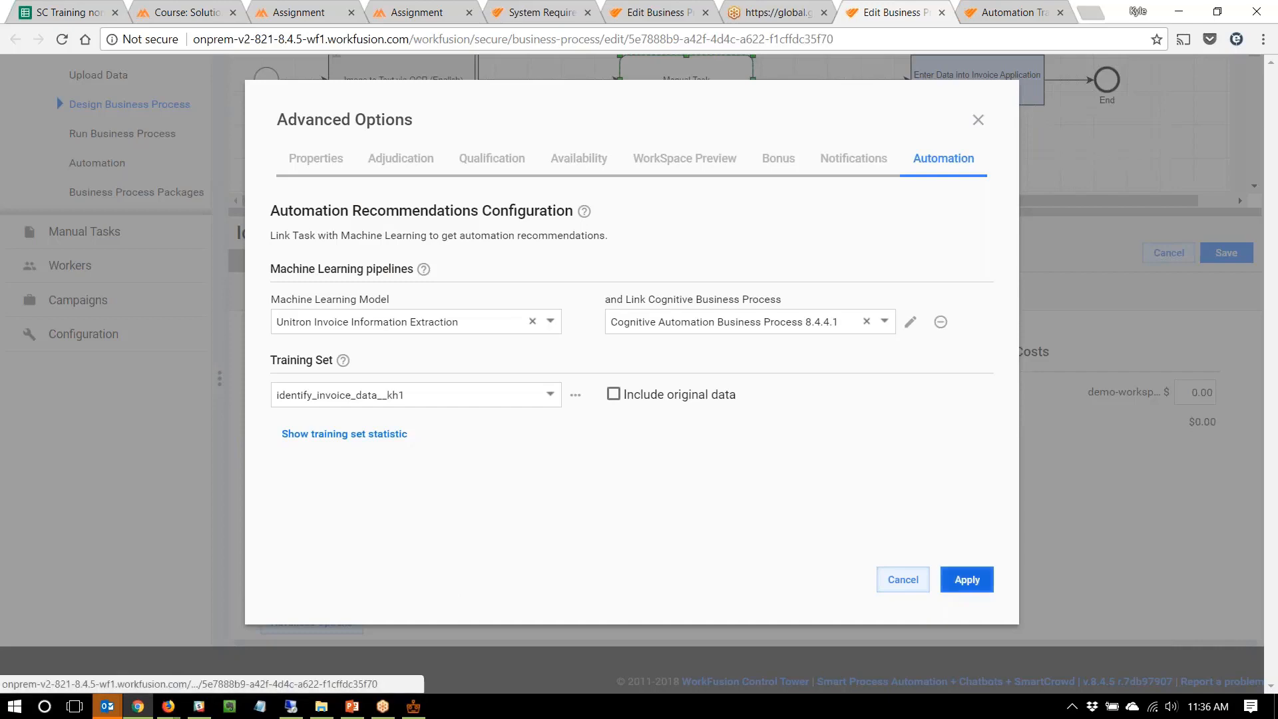
pyautogui.click(961, 579)
pyautogui.click(1207, 257)
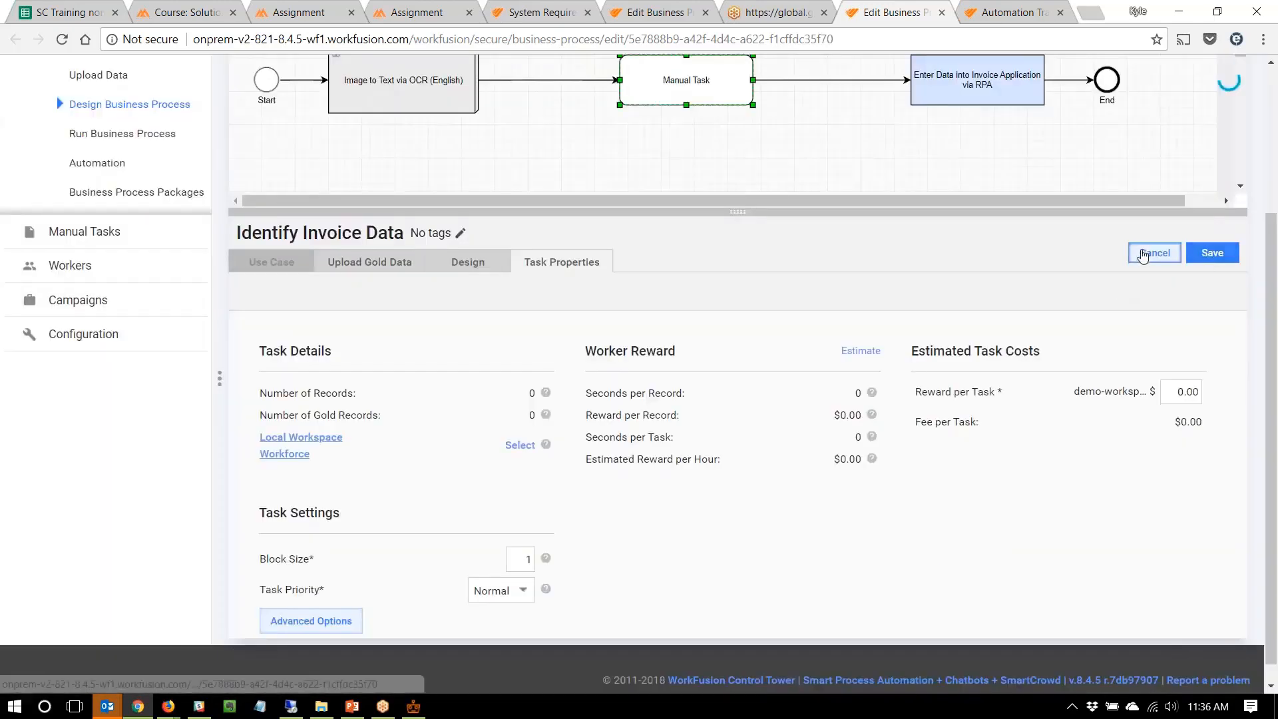
# Scroll to the top and switch to the process's still-empty Data tab.
pyautogui.scroll(4, 941, 217)
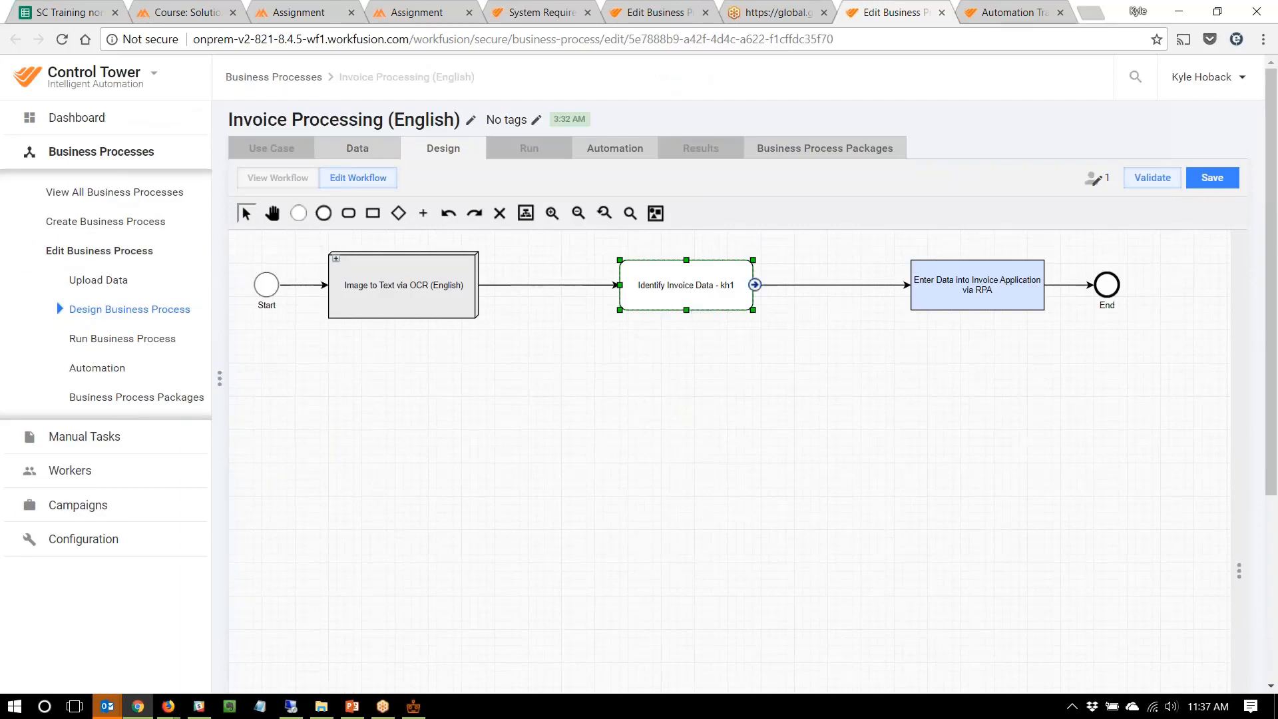
pyautogui.click(345, 157)
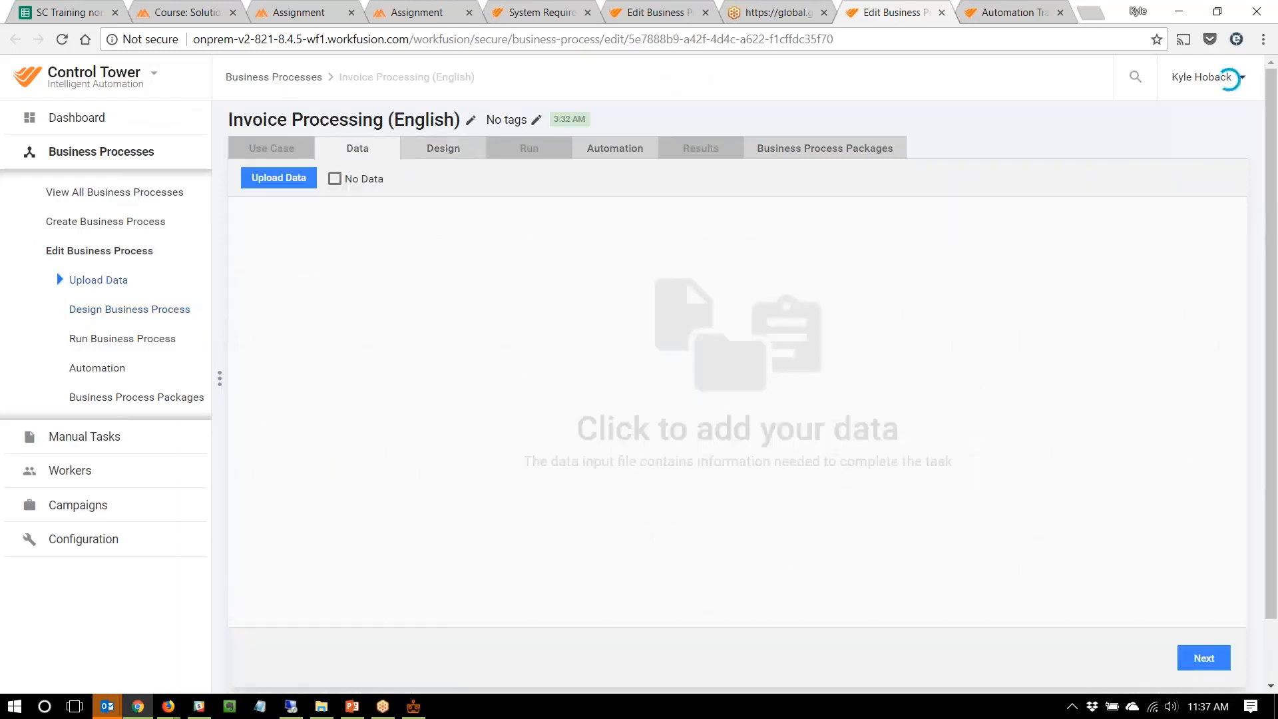
# Upload invoicebot_sampleInvoices.csv as input data, loading 14 document_link records, then go to the Run settings.
pyautogui.click(278, 178)
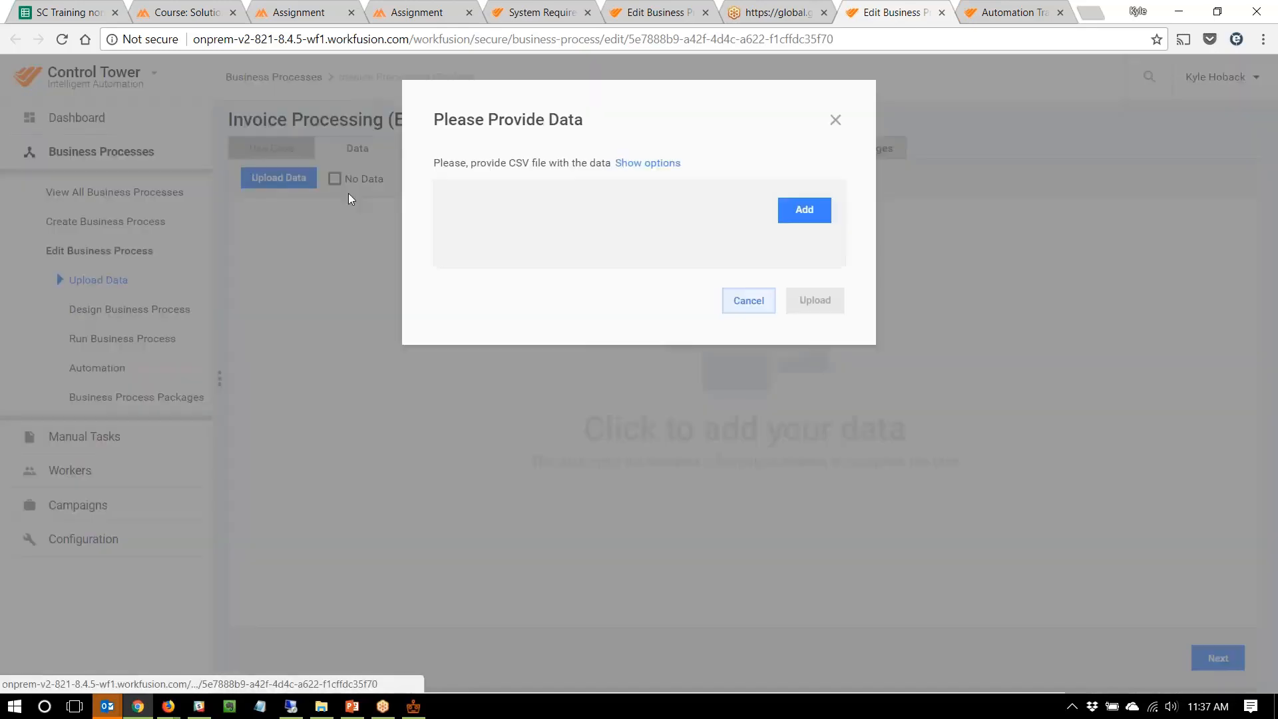
pyautogui.click(784, 213)
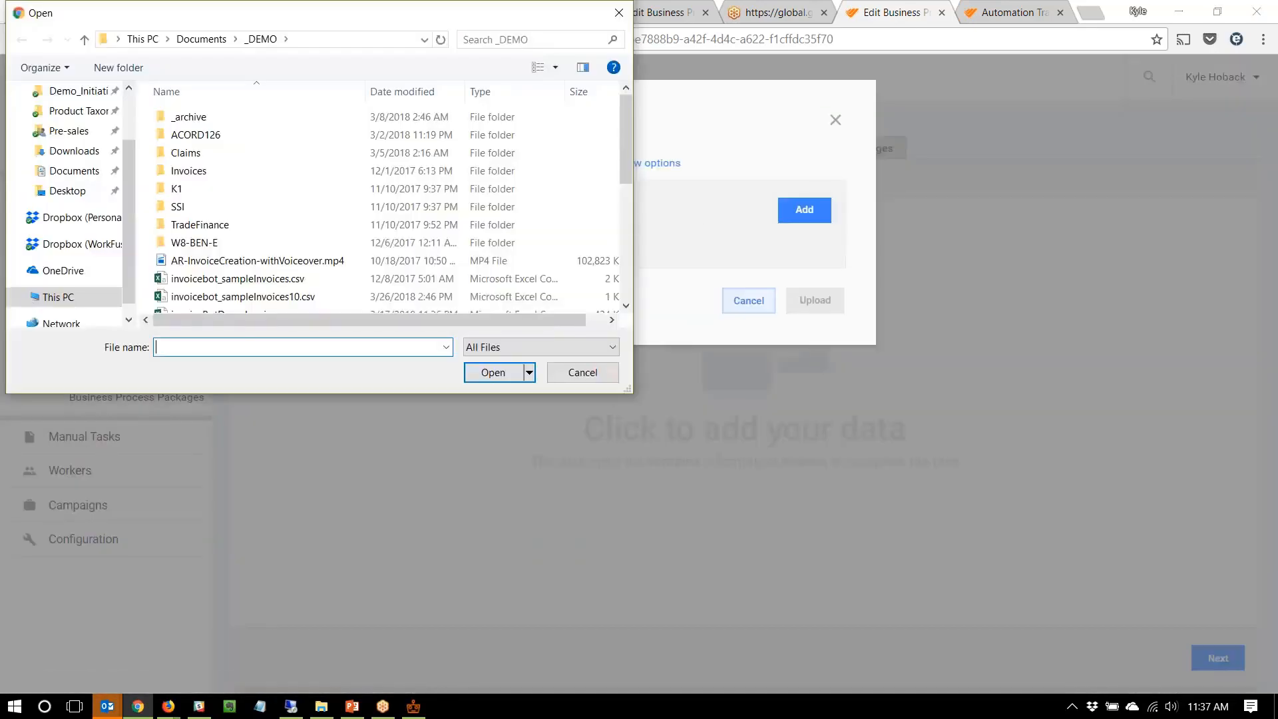
pyautogui.doubleClick(276, 279)
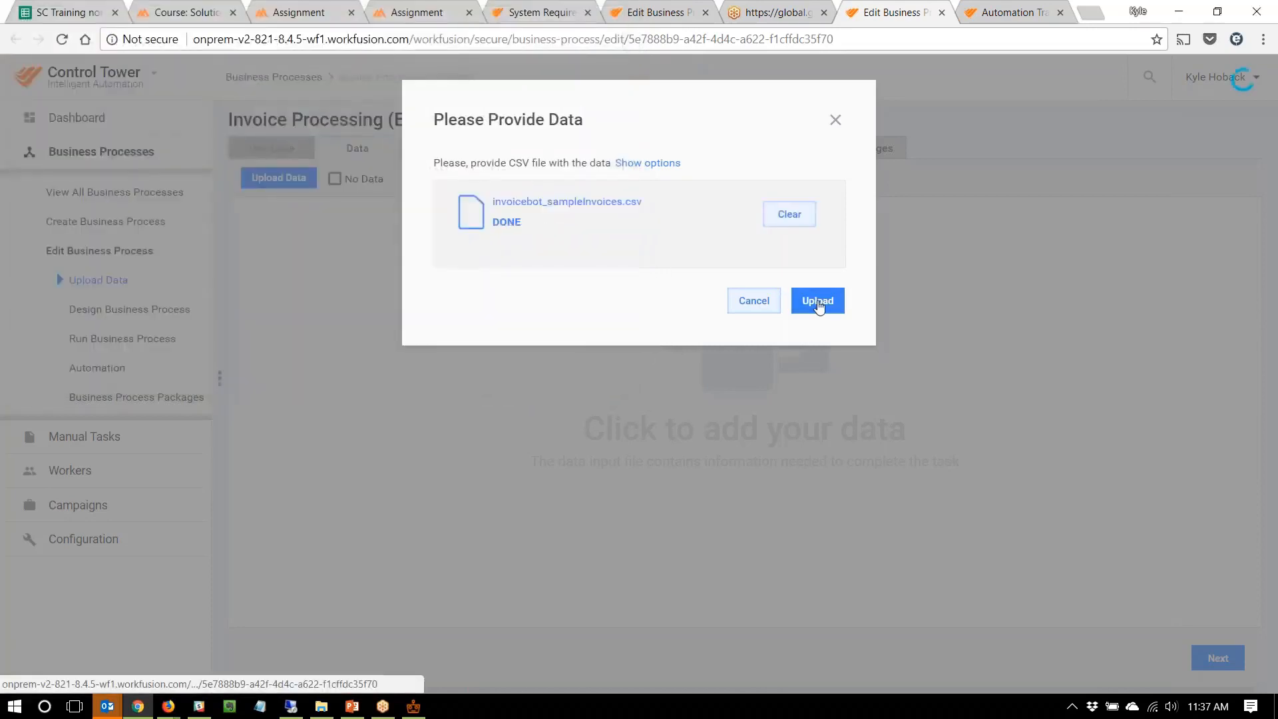
pyautogui.click(817, 302)
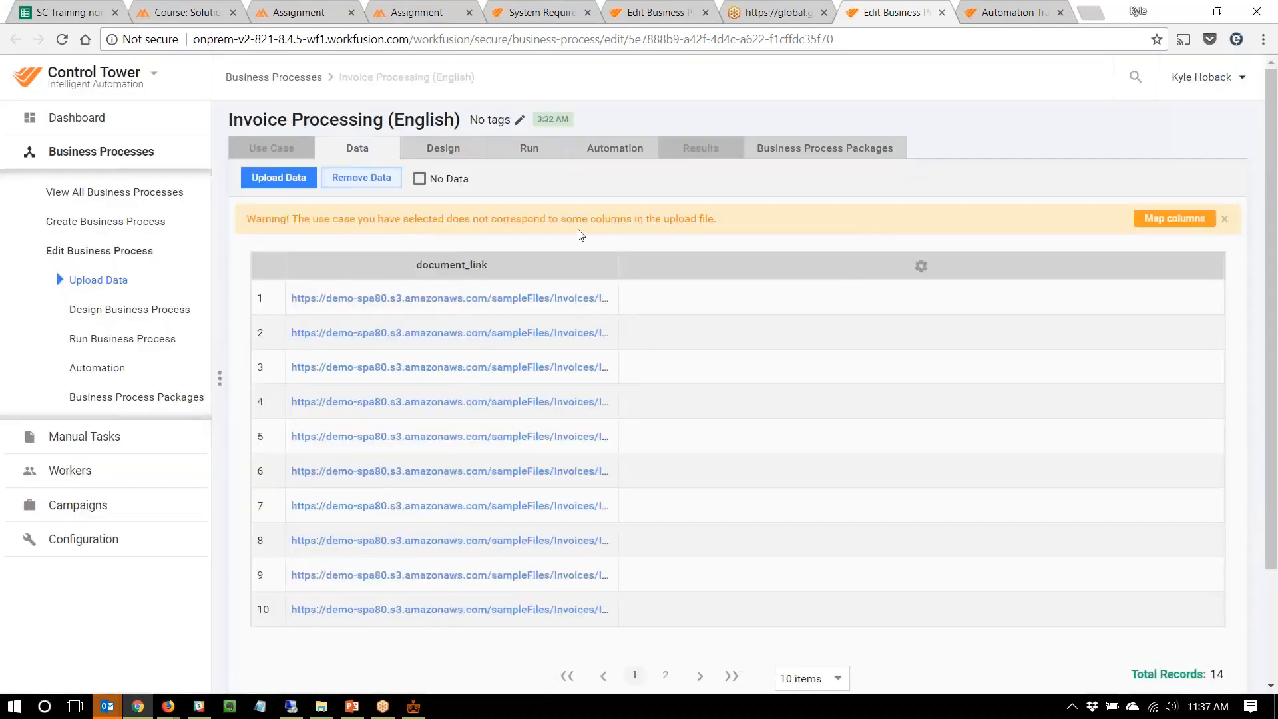
pyautogui.click(529, 149)
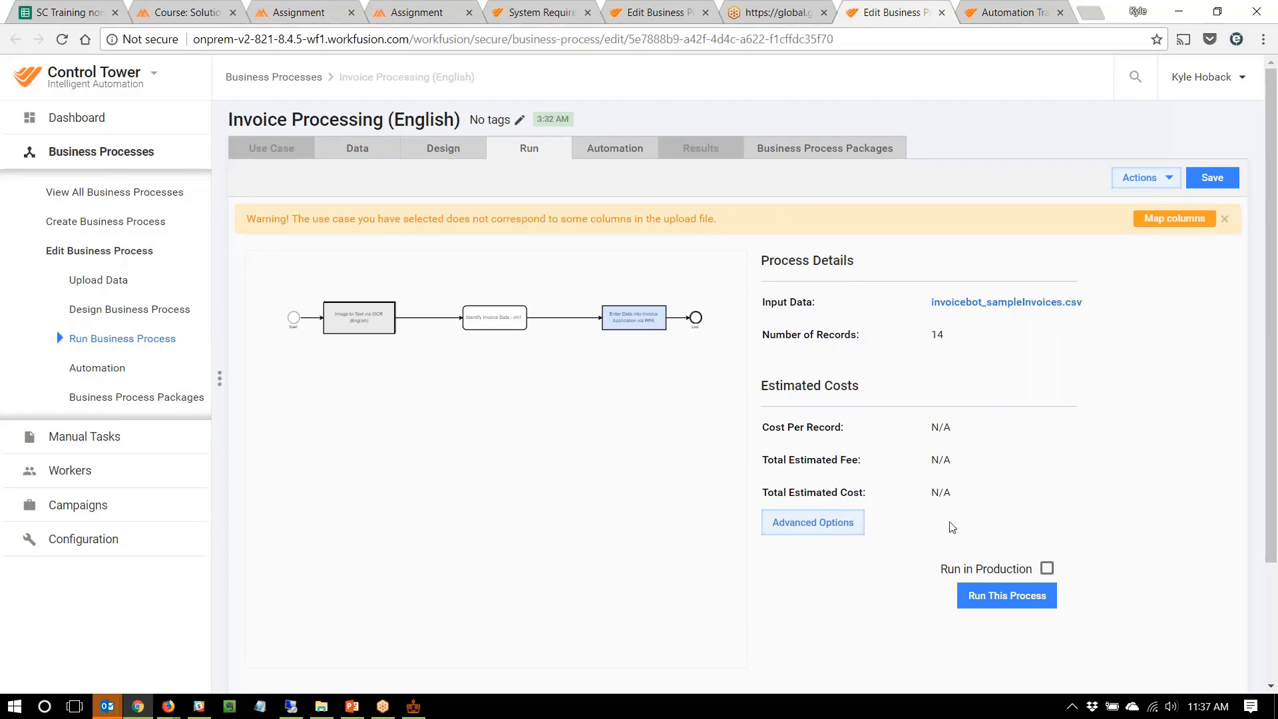
# Run Invoice Processing (English) on the 14 uploaded invoices and view its results.
pyautogui.click(985, 597)
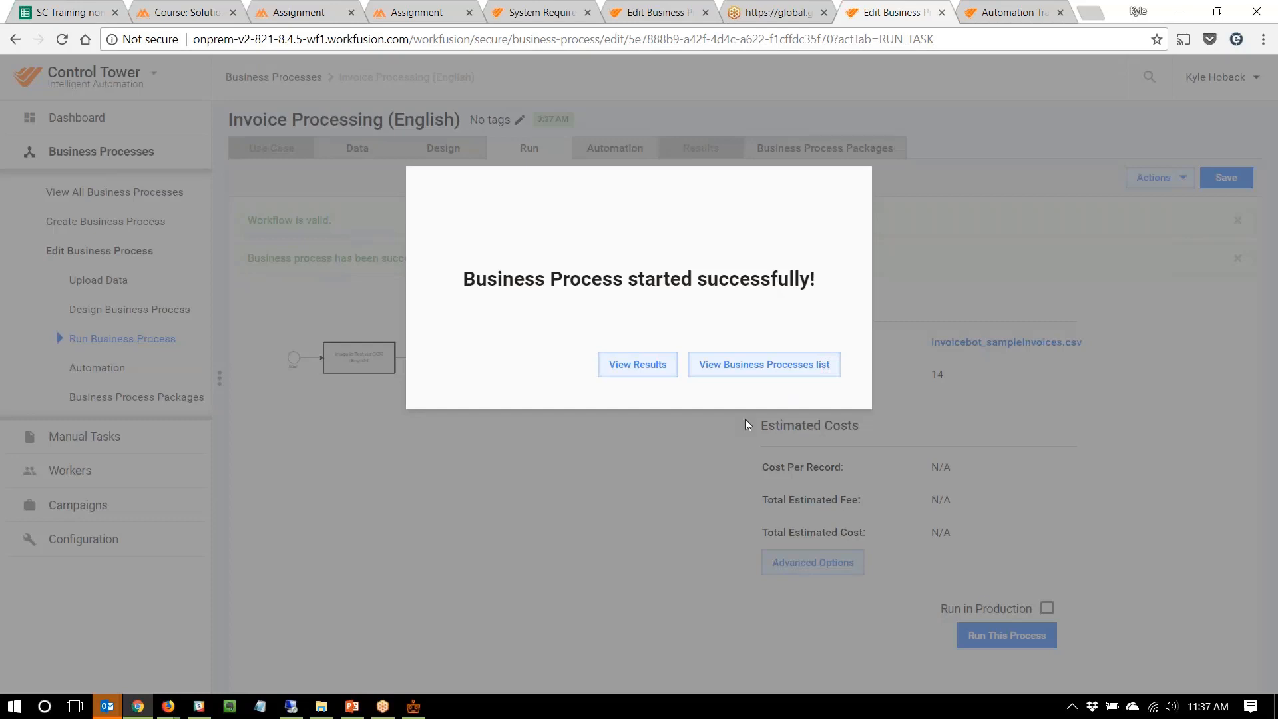
pyautogui.click(636, 365)
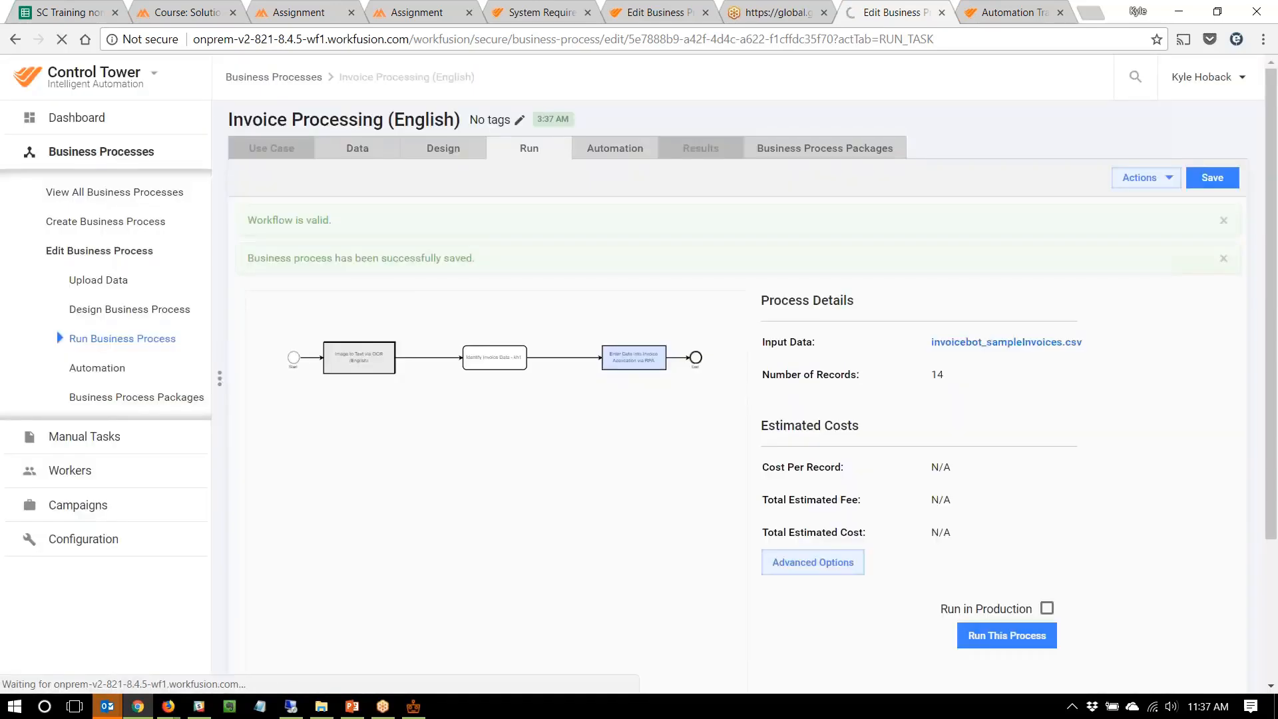
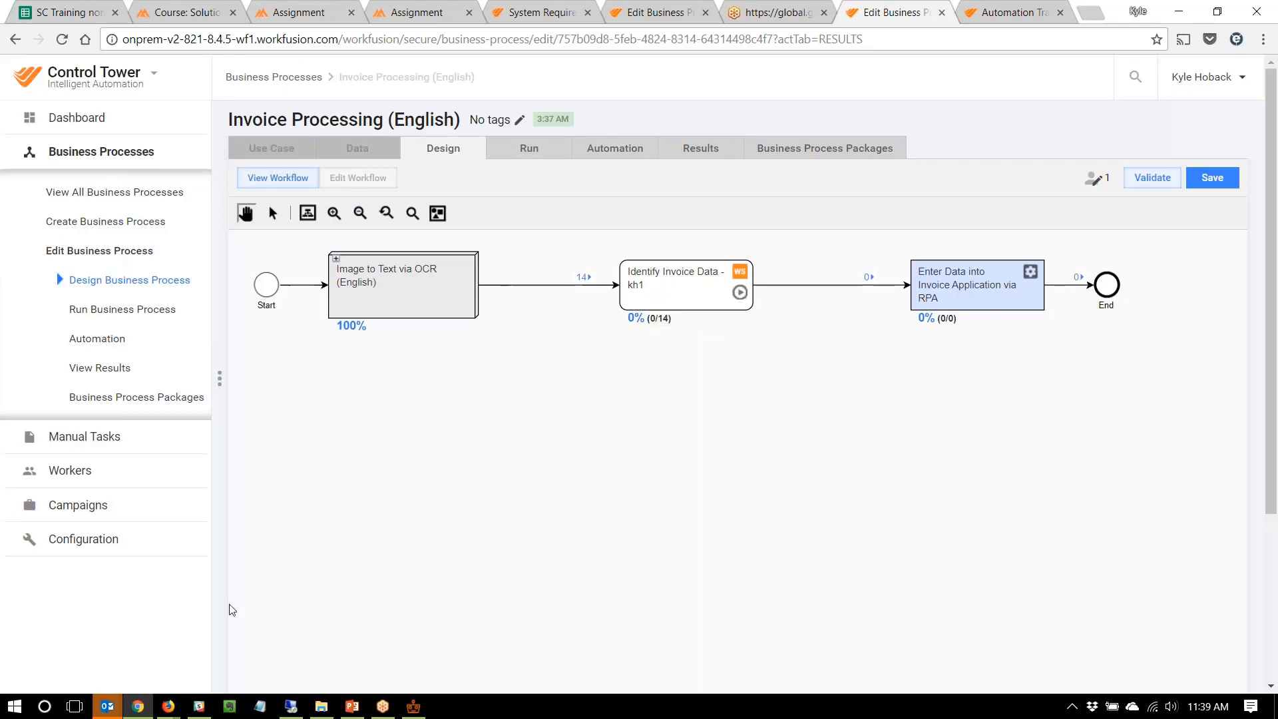
# Switch to the other browser window showing the WorkSpace page for Identify Invoice Data - kh1.
pyautogui.click(170, 706)
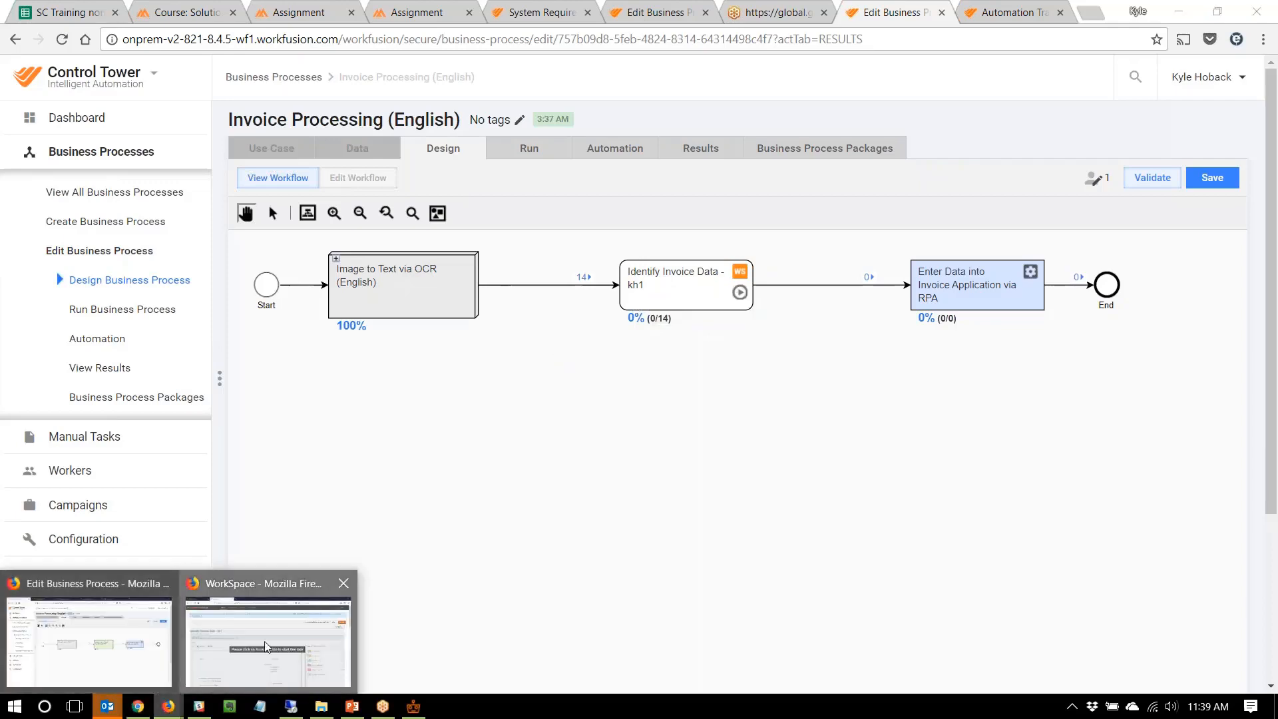
pyautogui.click(268, 633)
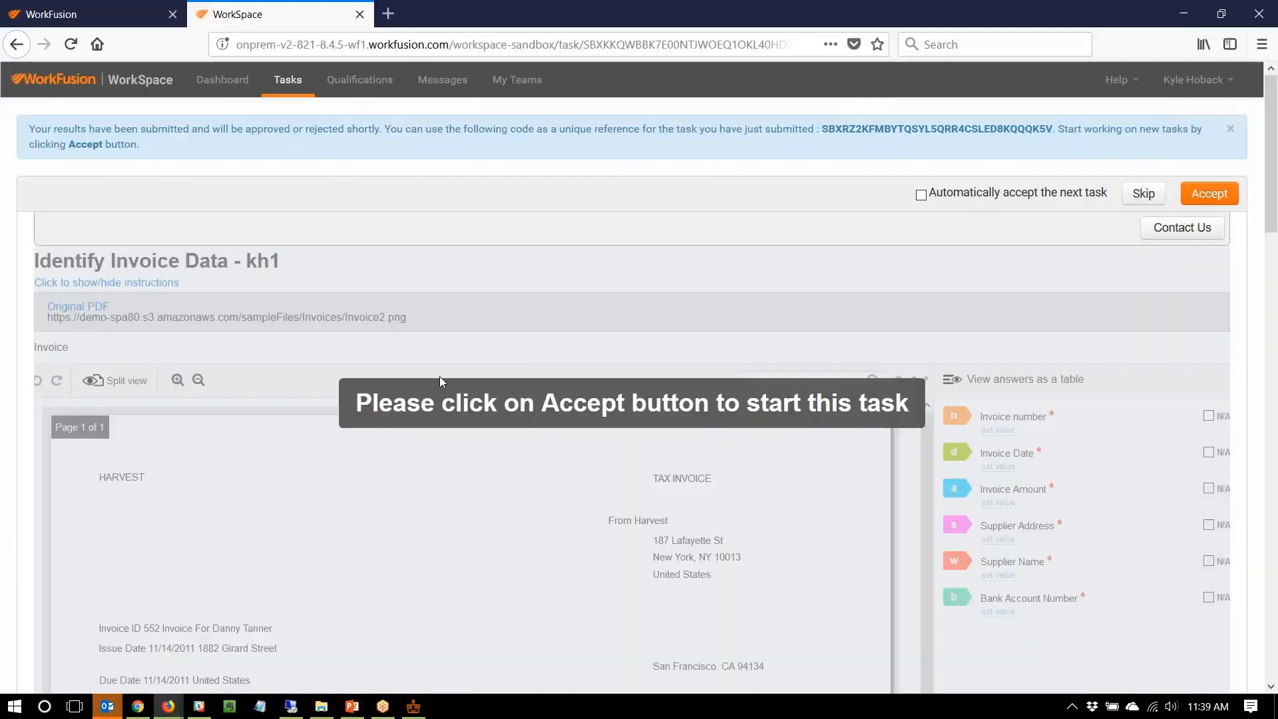
# Sign back into WorkSpace with the saved login and list the Identify Invoice Data task sets.
pyautogui.click(282, 80)
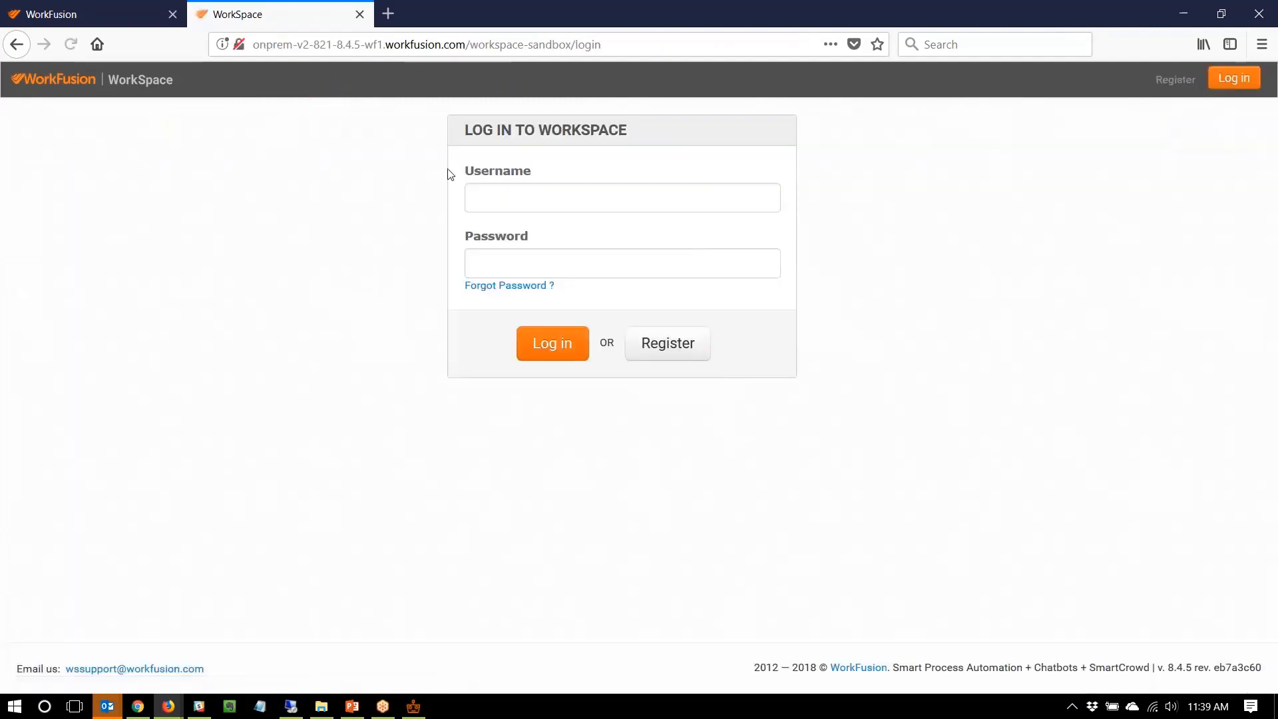
pyautogui.click(525, 205)
pyautogui.press('Down')
pyautogui.press('Down')
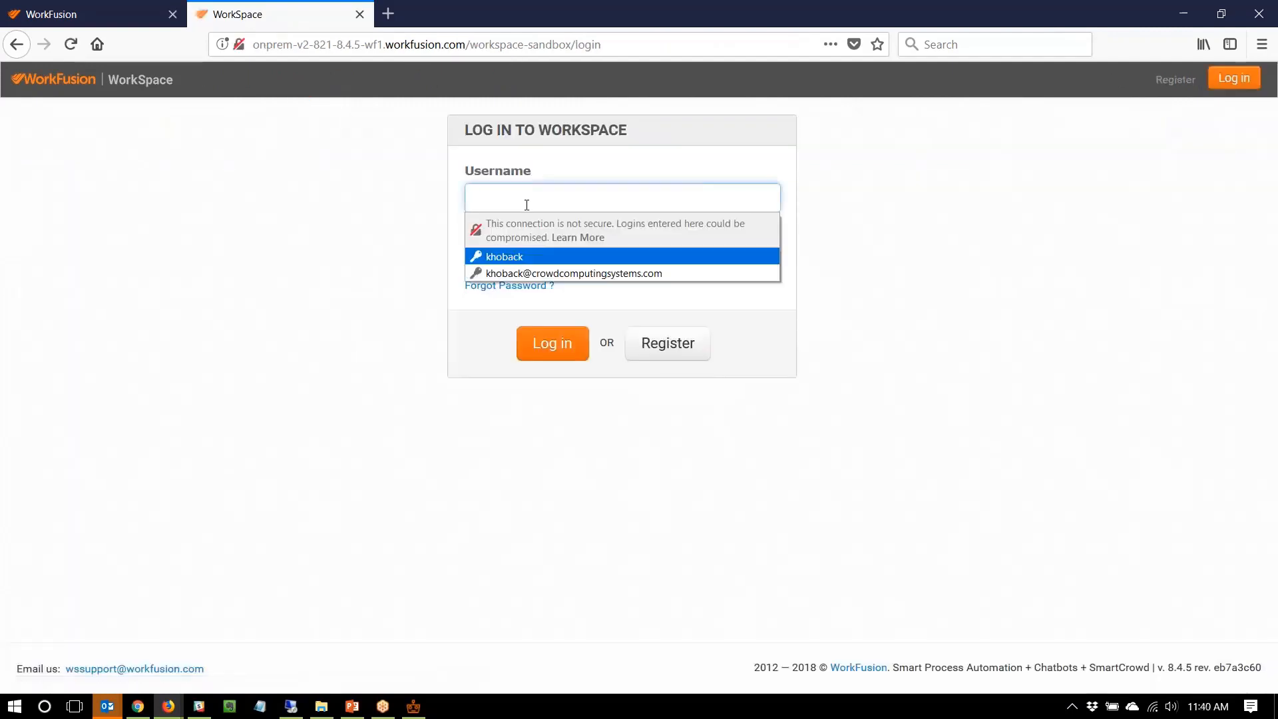
pyautogui.press('Return')
pyautogui.press('Return')
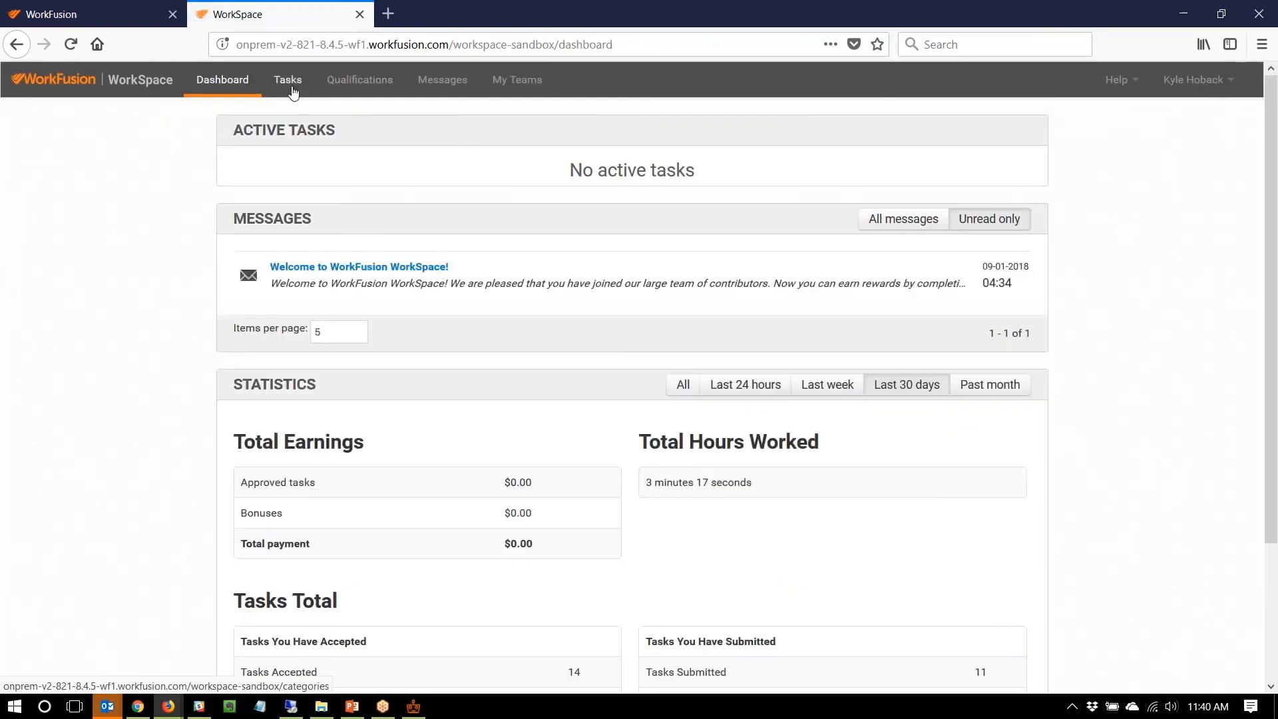
pyautogui.click(292, 91)
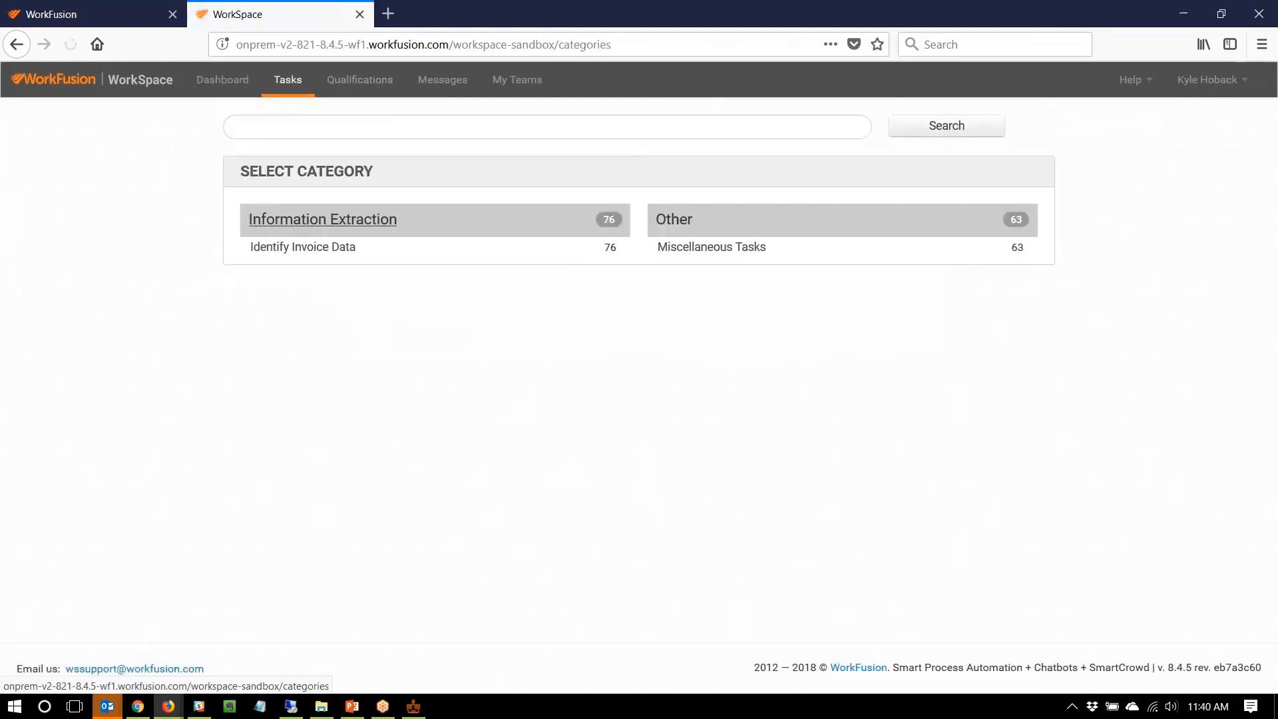
pyautogui.click(309, 252)
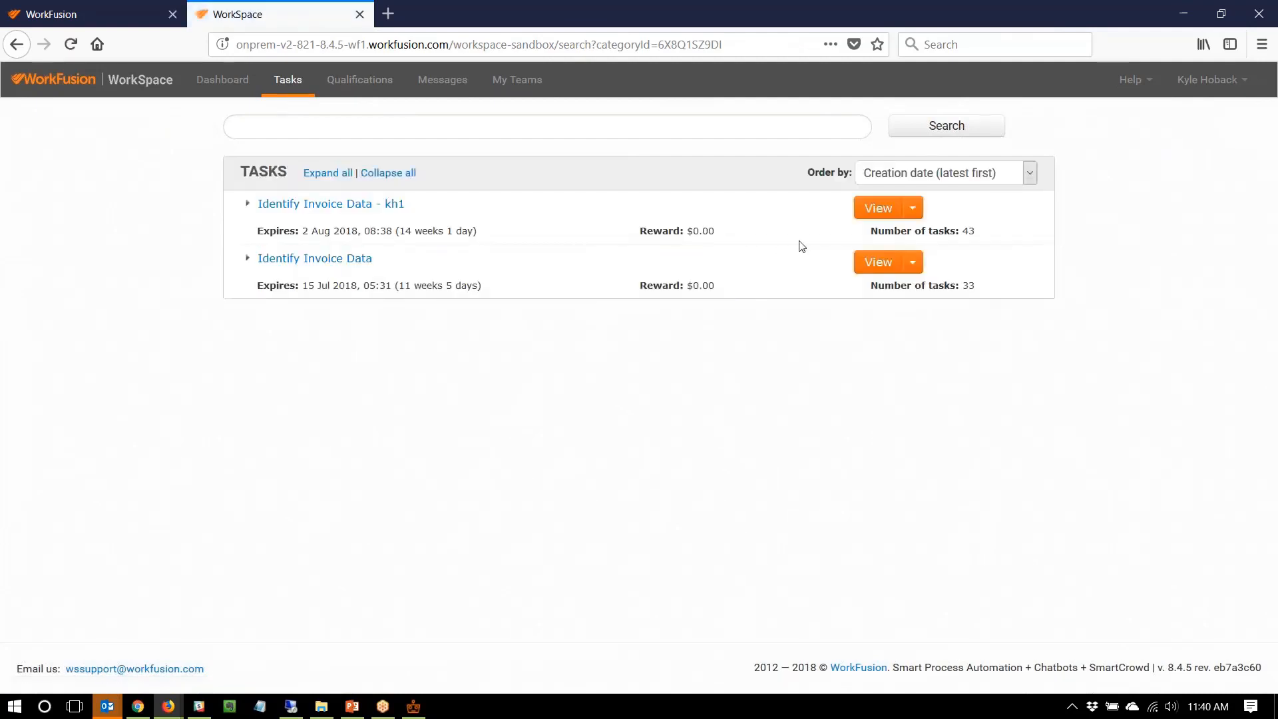
# Accept the first Identify Invoice Data - kh1 task and look through its Invoices_6.pdf.
pyautogui.click(872, 209)
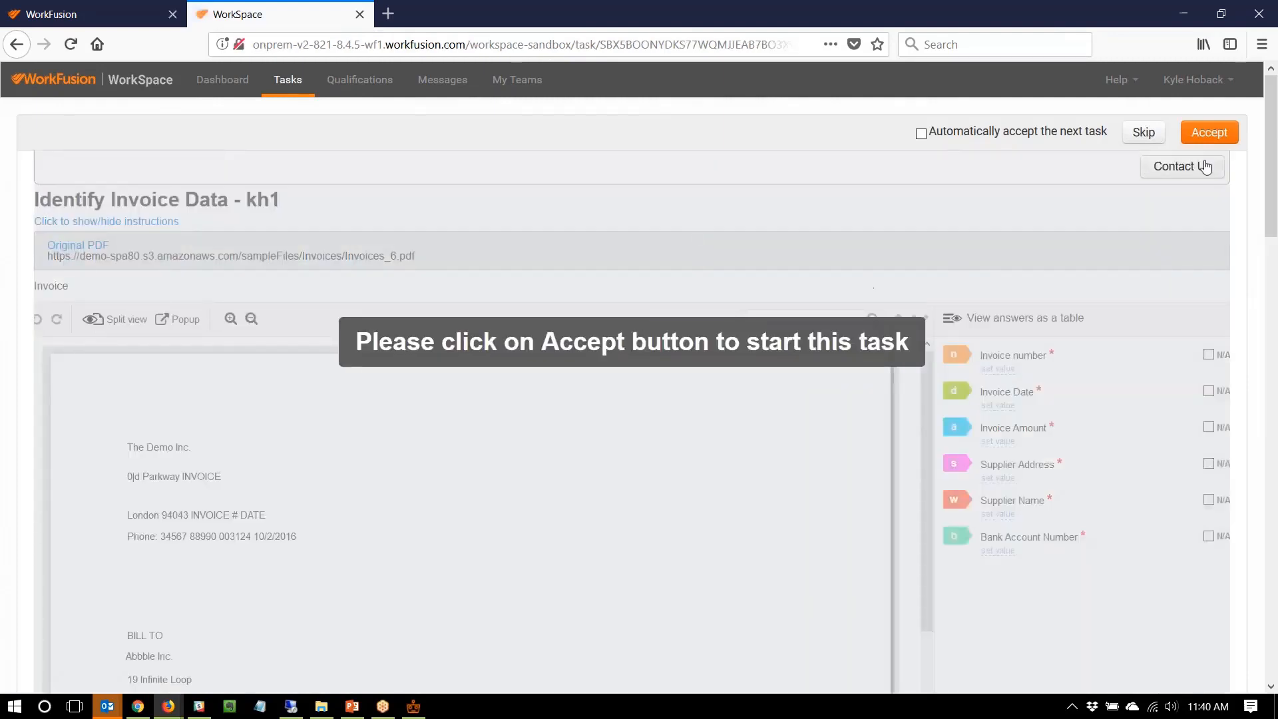
pyautogui.click(1208, 132)
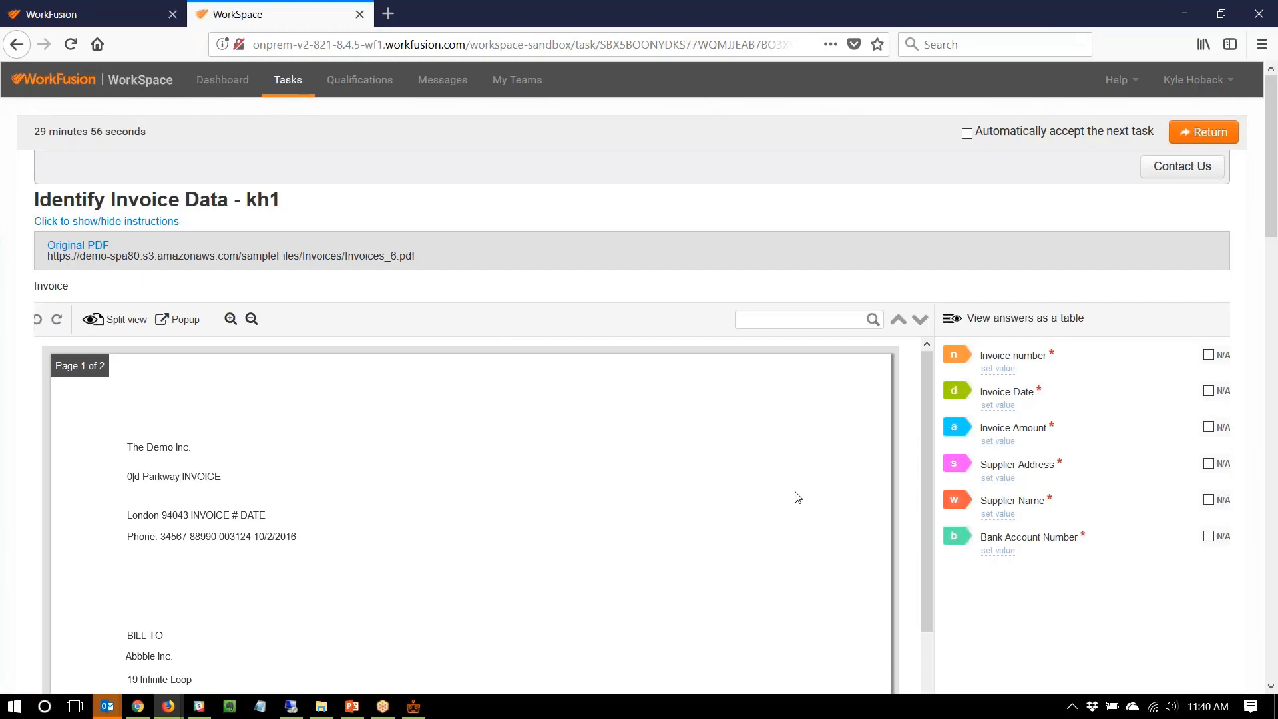
pyautogui.scroll(-2, 798, 497)
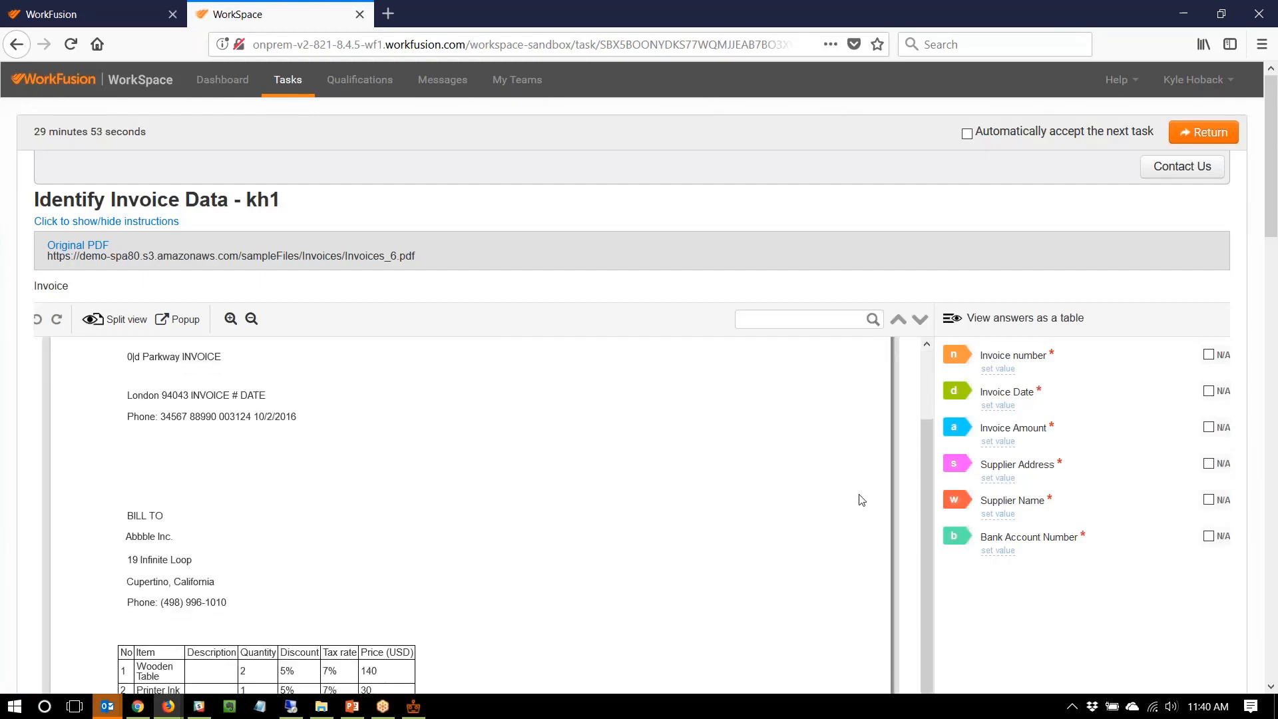
pyautogui.scroll(2, 862, 500)
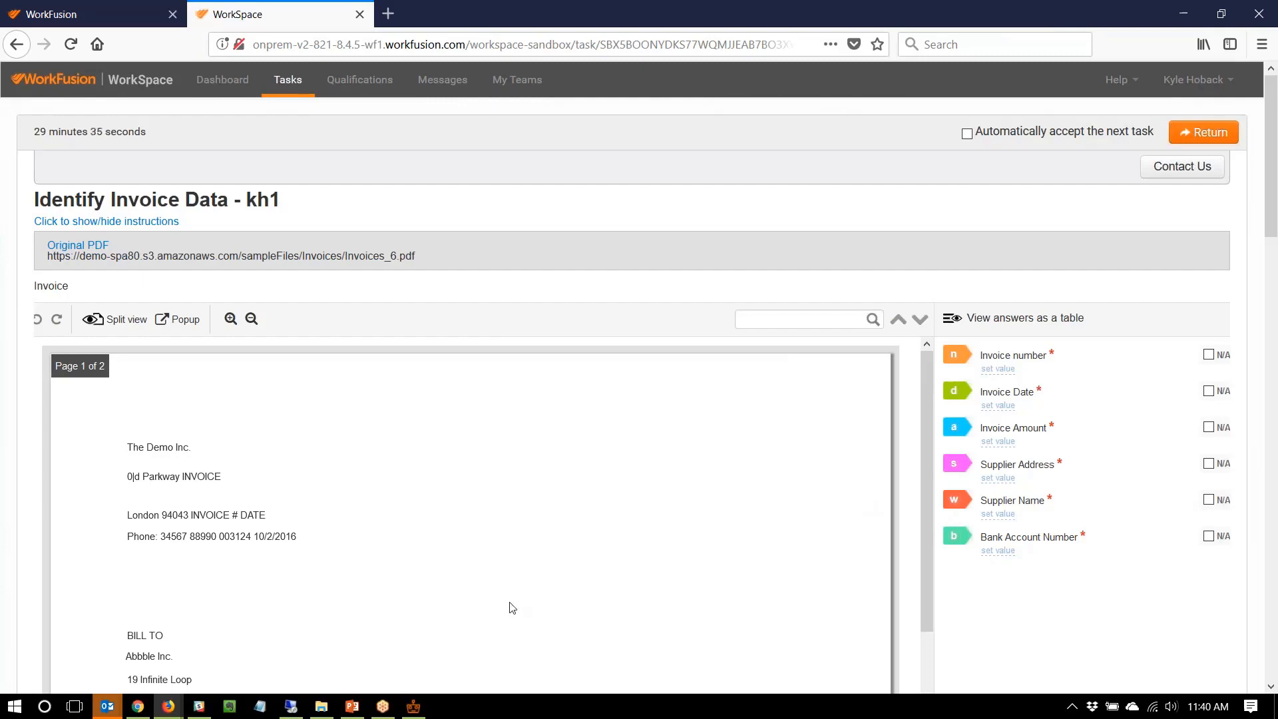
# Return to the Control Tower tab and sign in with the username and saved password.
pyautogui.moveTo(168, 710)
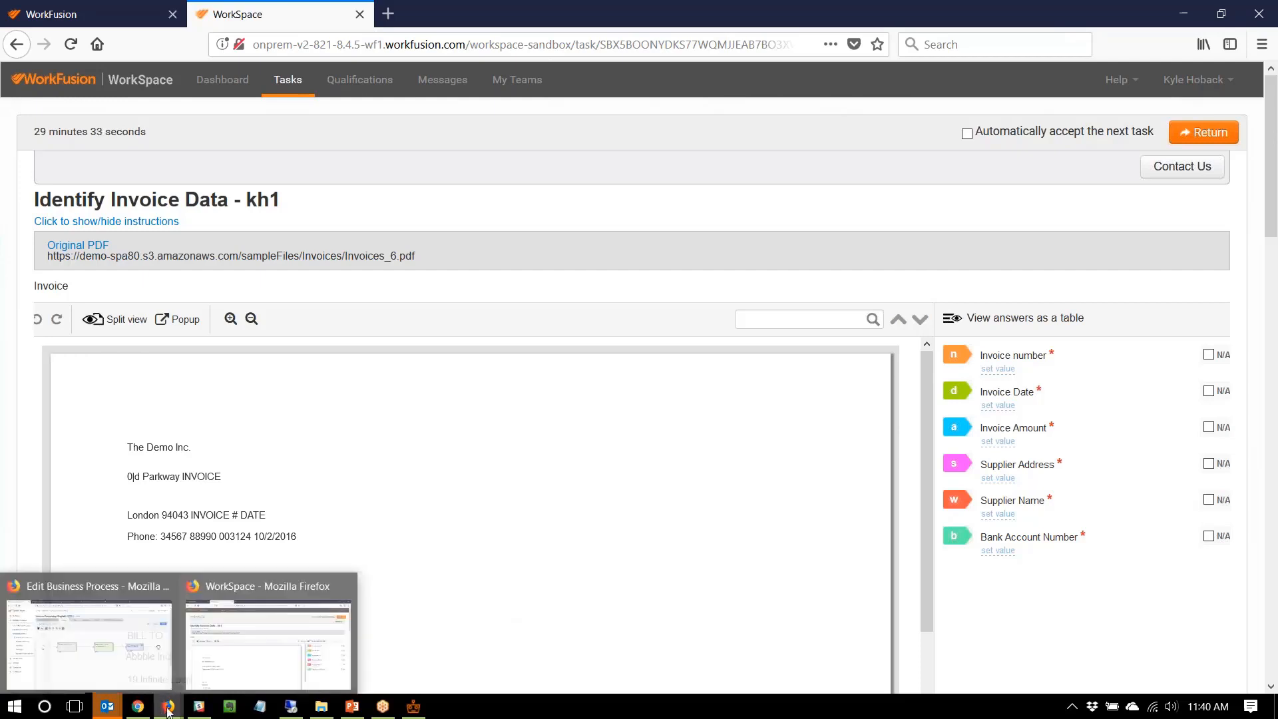
pyautogui.click(110, 14)
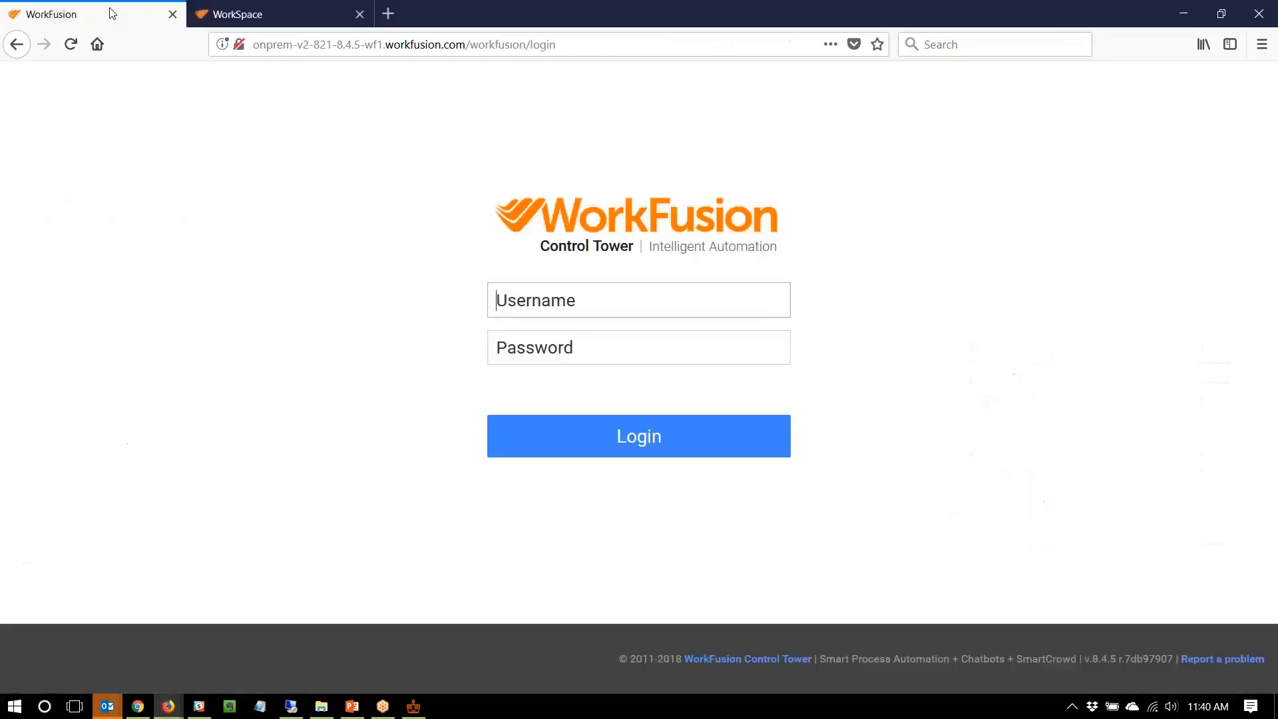
pyautogui.write('khoback')
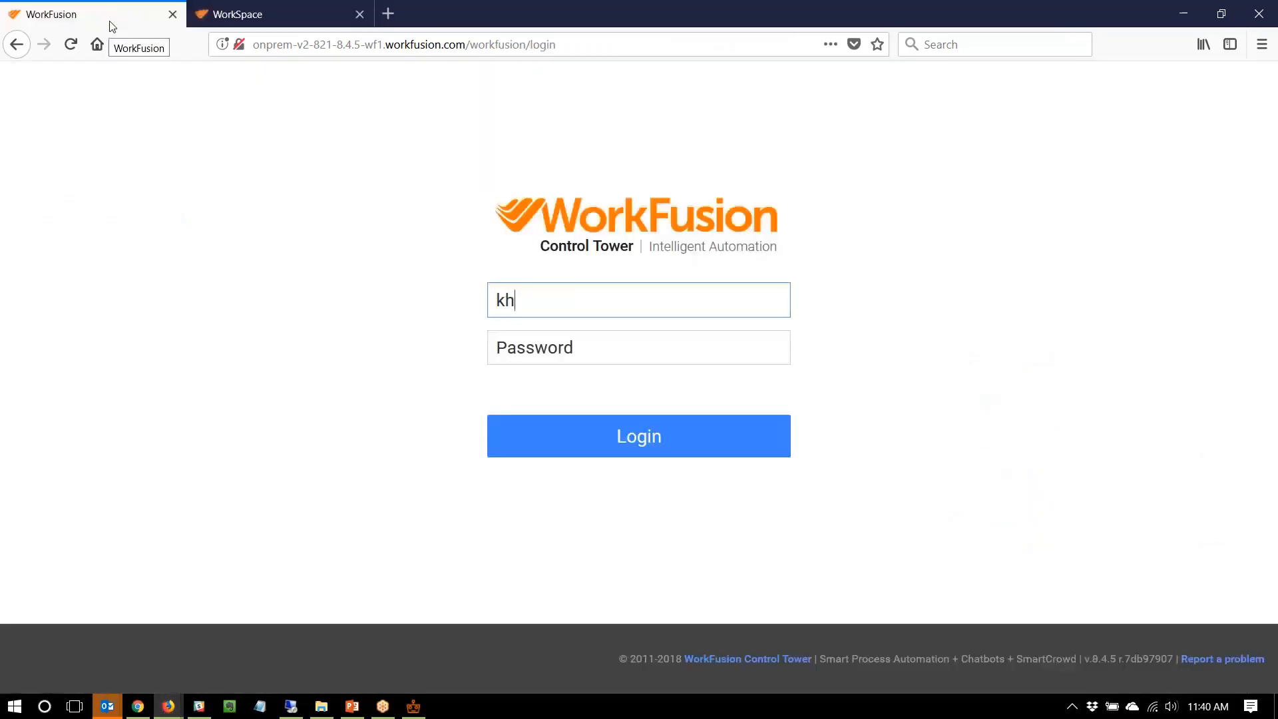
pyautogui.press('Tab')
pyautogui.press('Down')
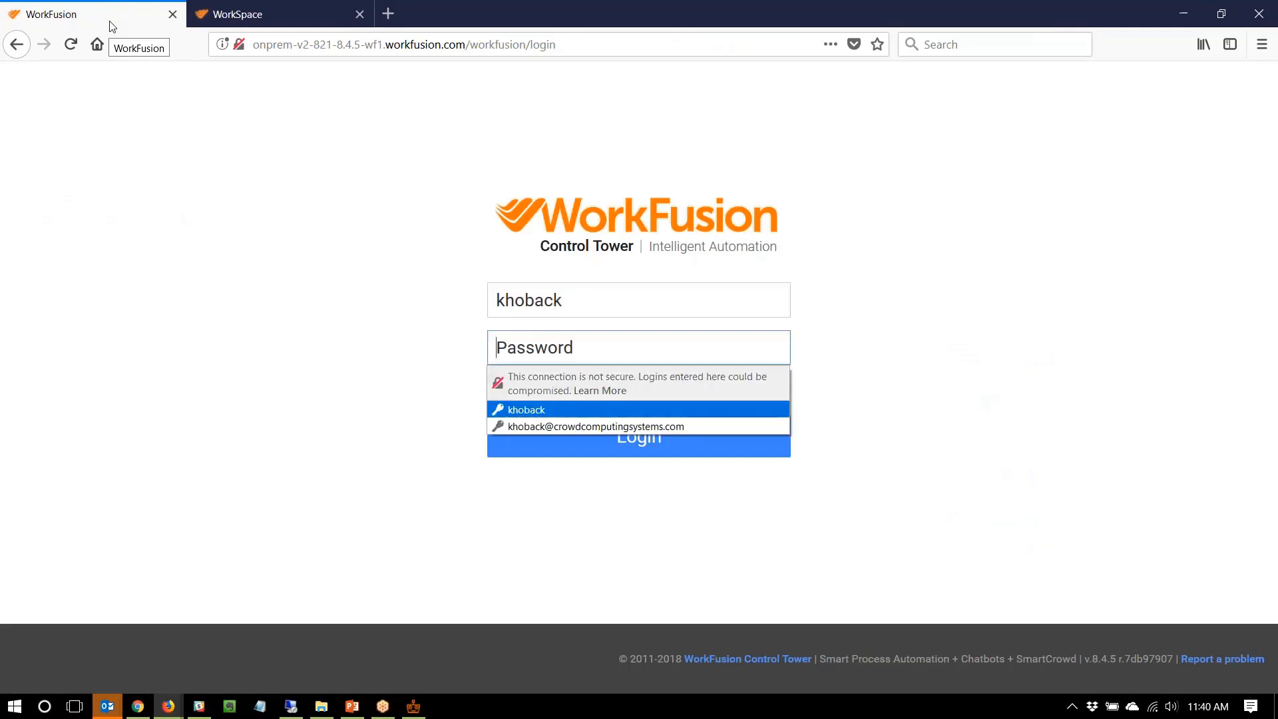
pyautogui.press('Return')
pyautogui.press('Return')
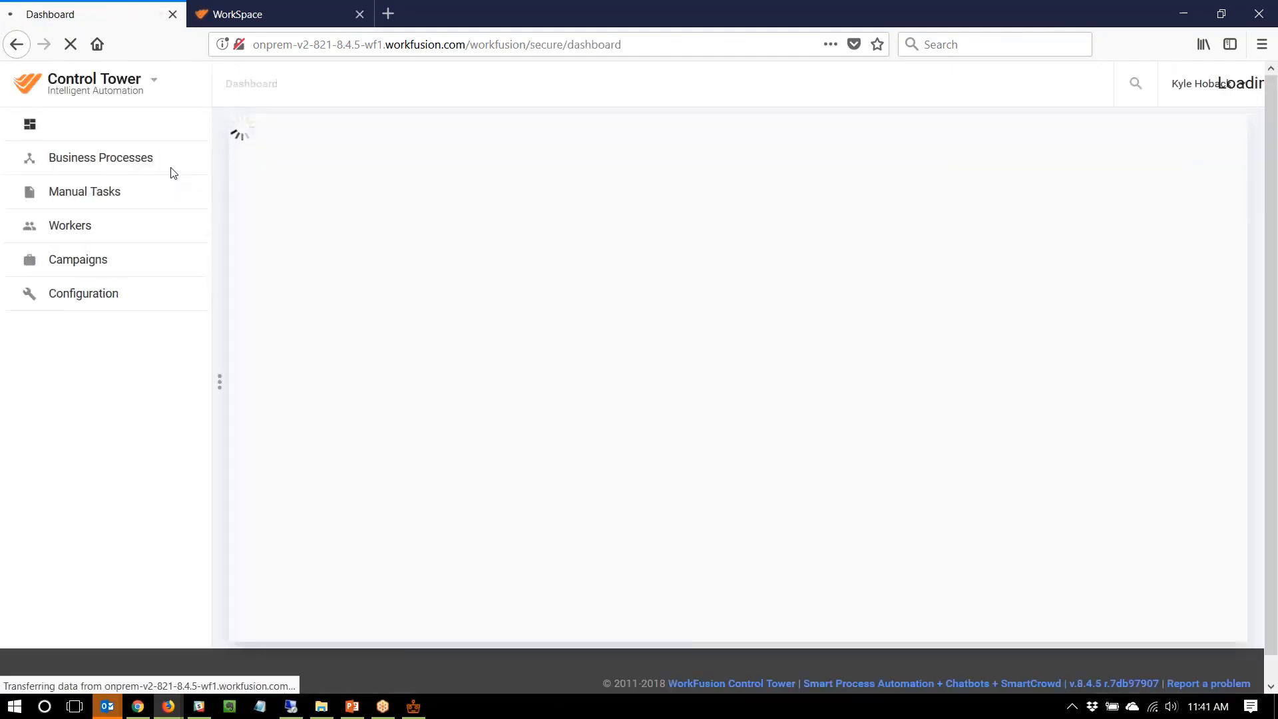
# View all business processes and expand Automation: Invoice Processing (English) to see its five runs.
pyautogui.moveTo(148, 164)
pyautogui.click(301, 159)
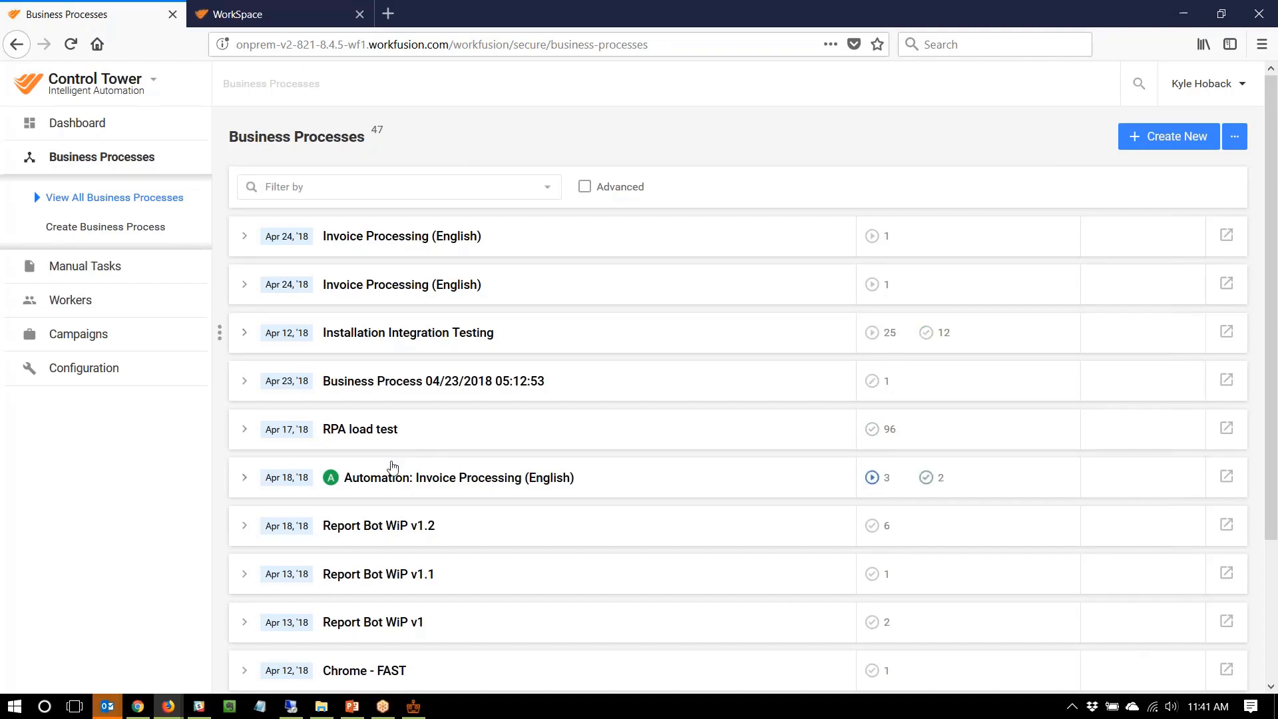
pyautogui.moveTo(332, 488)
pyautogui.click(434, 489)
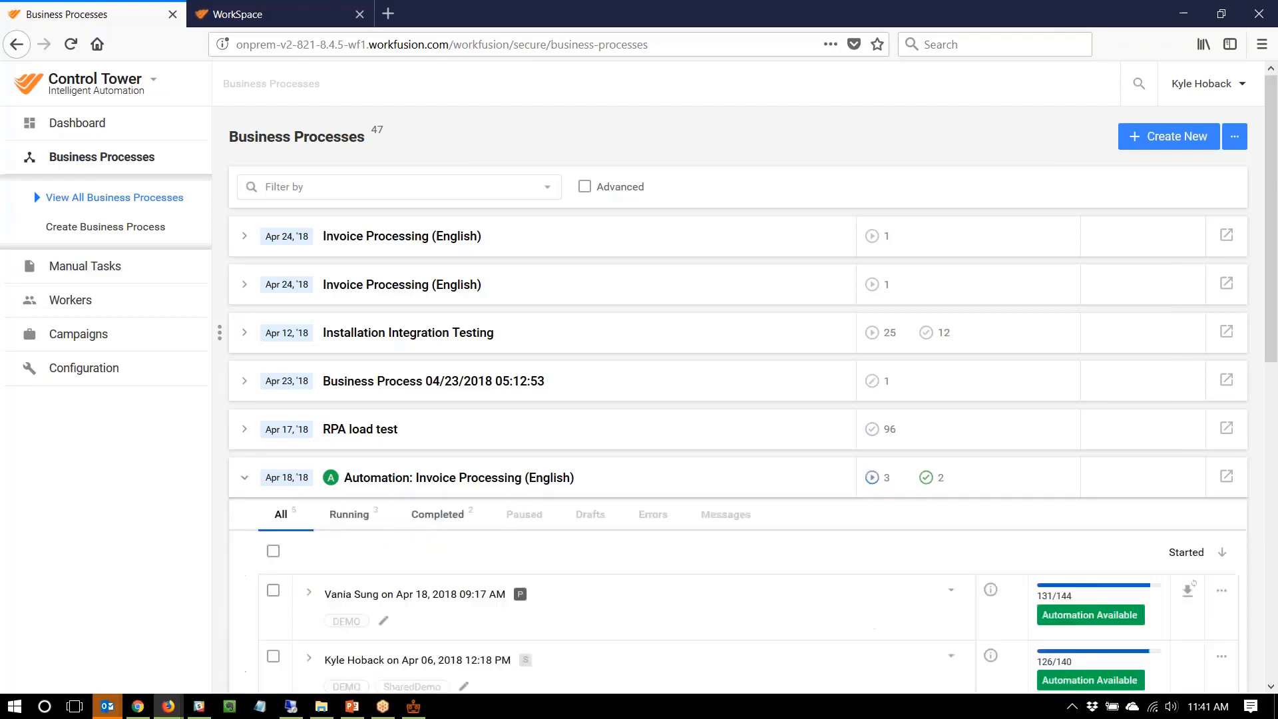
pyautogui.scroll(-2, 780, 547)
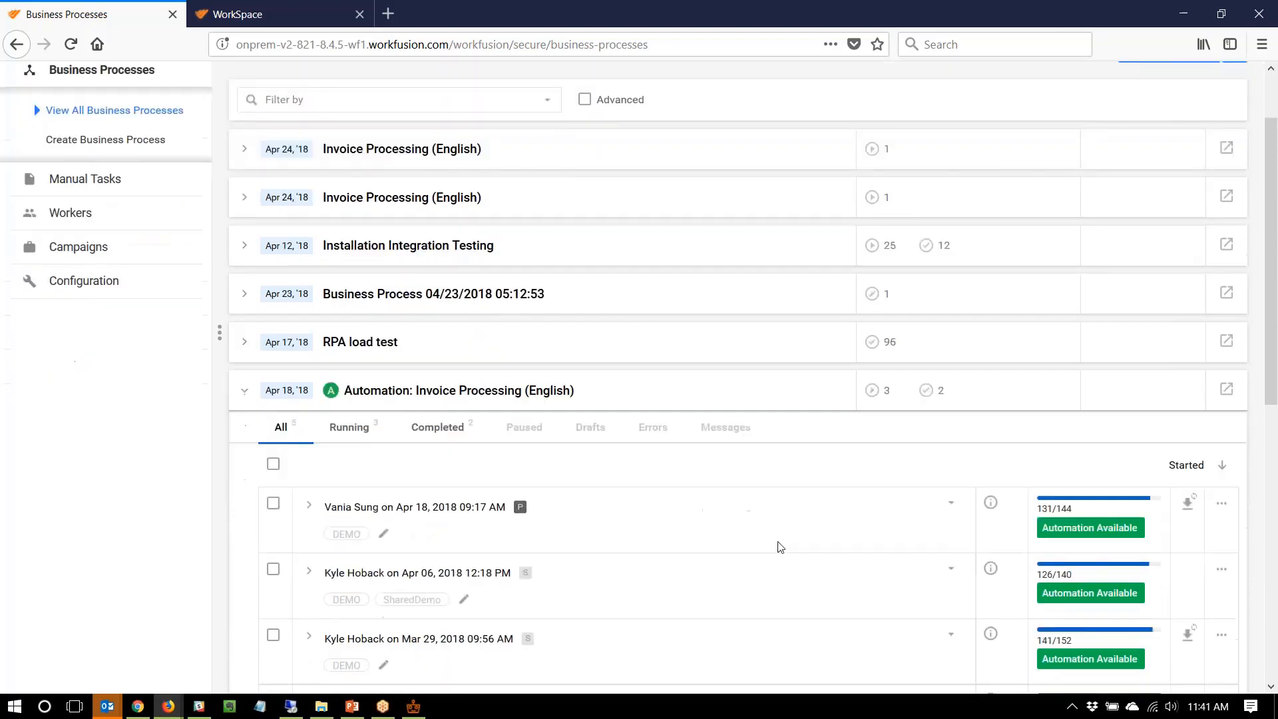
pyautogui.scroll(-3, 780, 547)
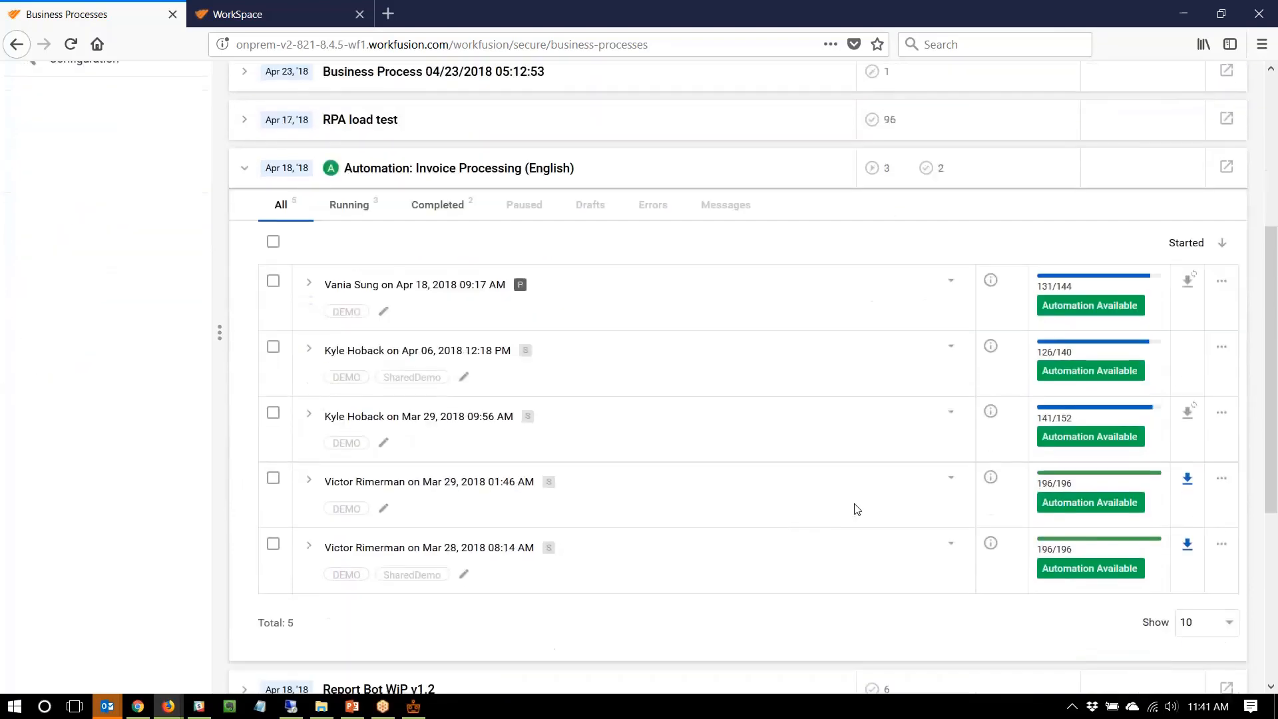
# Open a run's Automation Available settings and scroll to the threshold and automation-rate charts.
pyautogui.click(1059, 577)
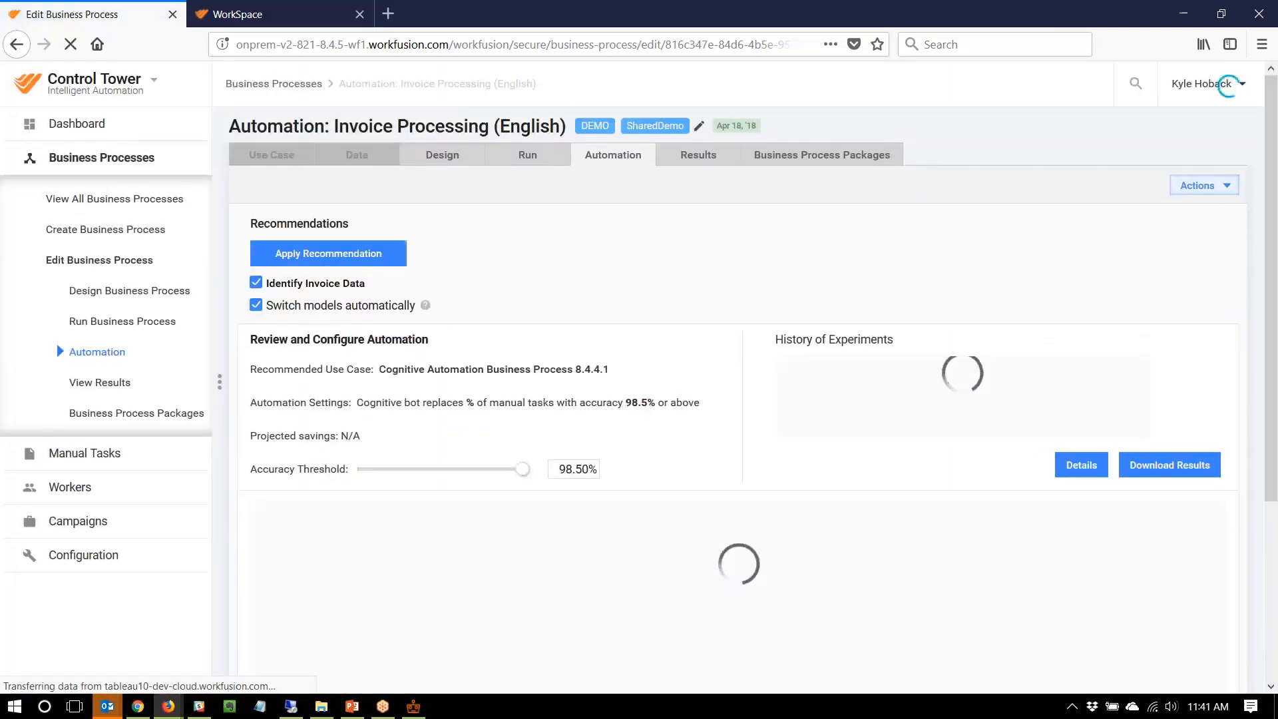
pyautogui.scroll(-2, 688, 262)
pyautogui.scroll(-1, 687, 261)
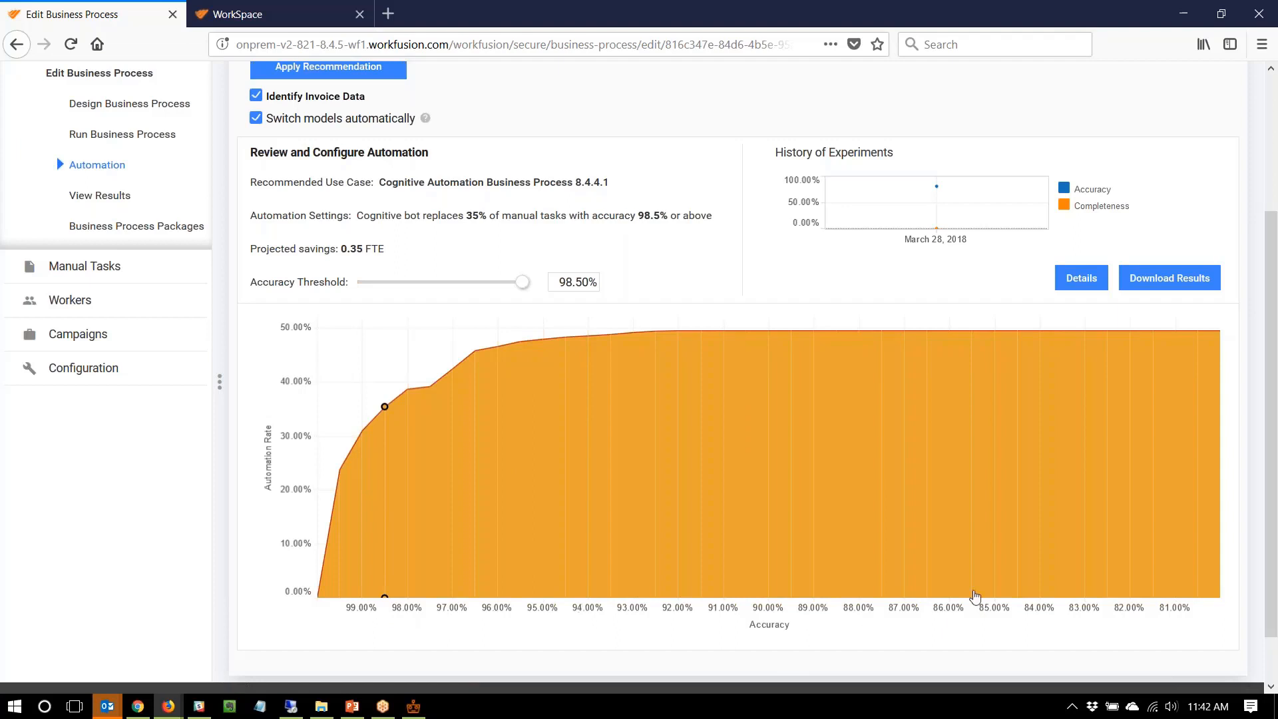
pyautogui.moveTo(1218, 501)
# Change the accuracy threshold to 95% and apply the recommended automation settings.
pyautogui.moveTo(556, 282); pyautogui.dragTo(610, 283)
pyautogui.write('95')
pyautogui.press('Return')
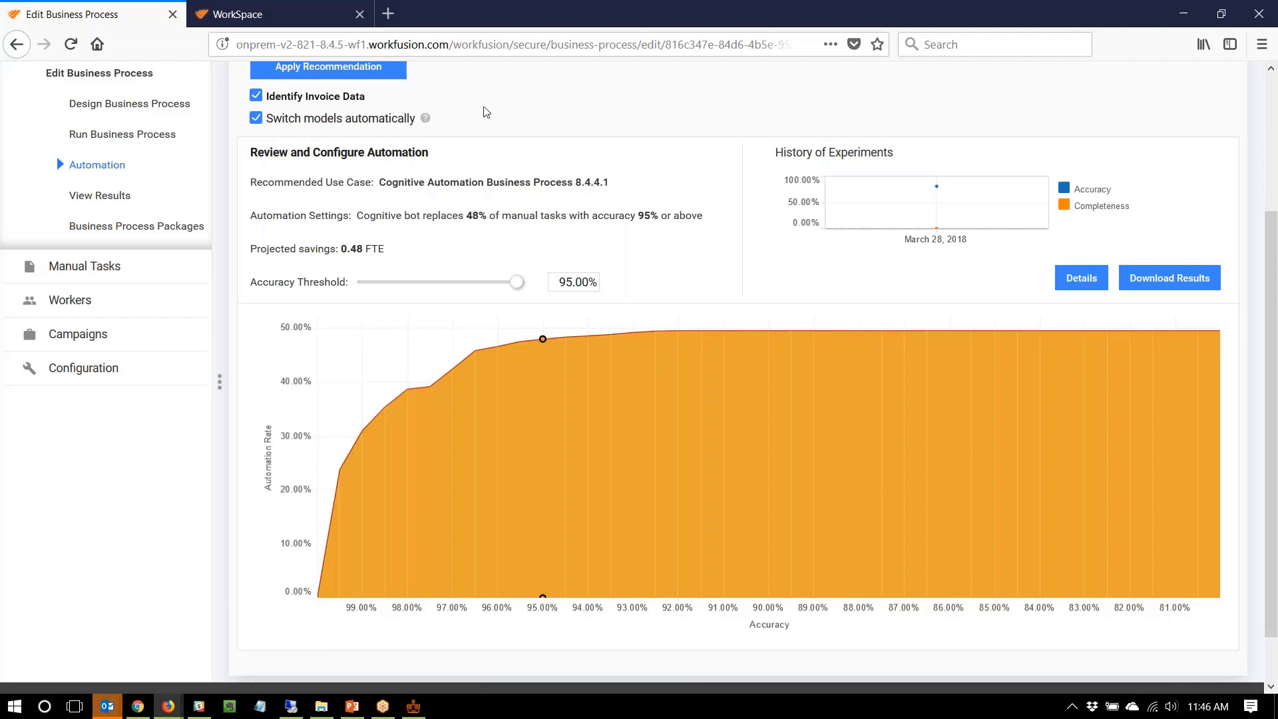
pyautogui.scroll(4, 486, 112)
pyautogui.click(341, 233)
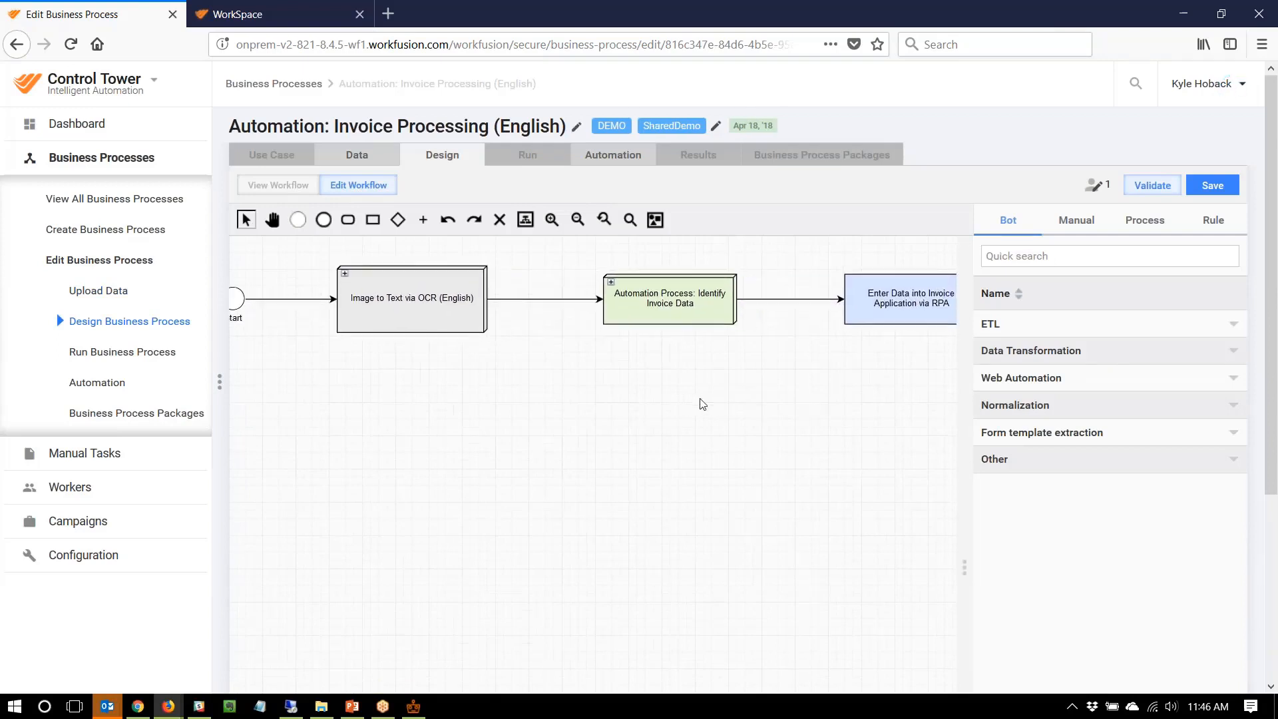
# Collapse the Bot/Manual/Process/Rule side panel and pan the diagram so the Start node shows.
pyautogui.click(966, 461)
pyautogui.moveTo(760, 444); pyautogui.dragTo(832, 460)
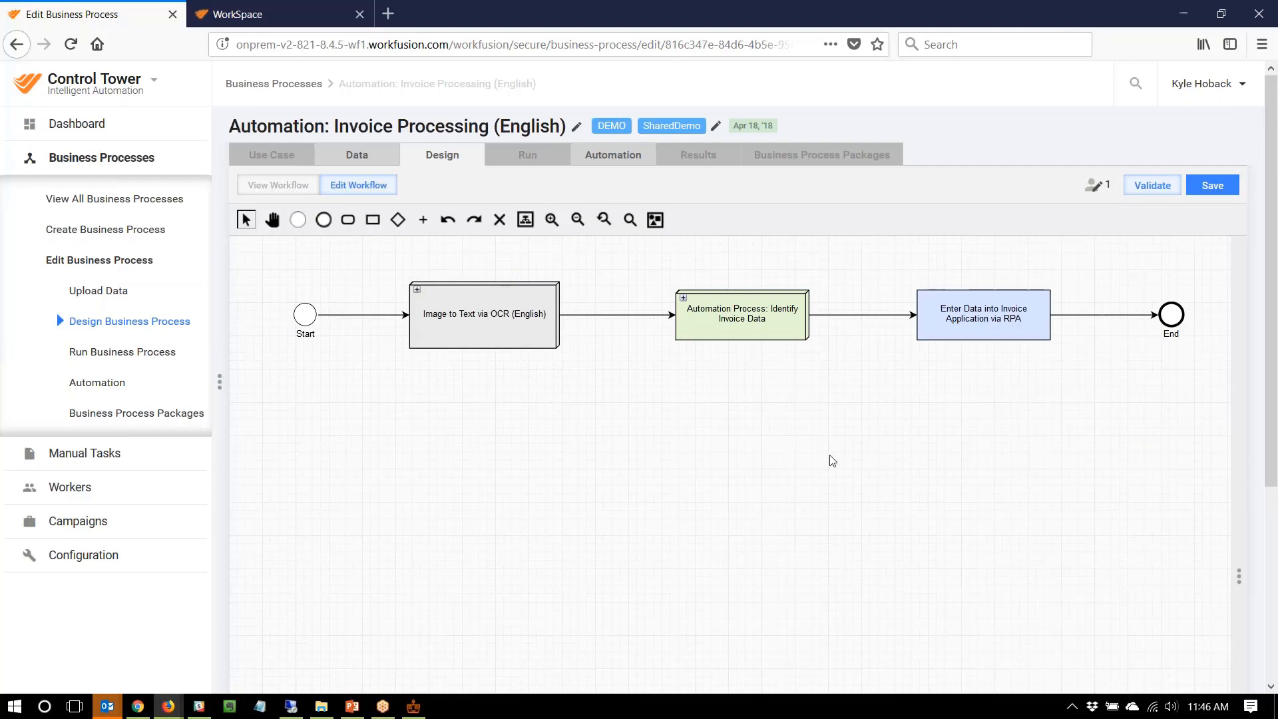
pyautogui.click(680, 299)
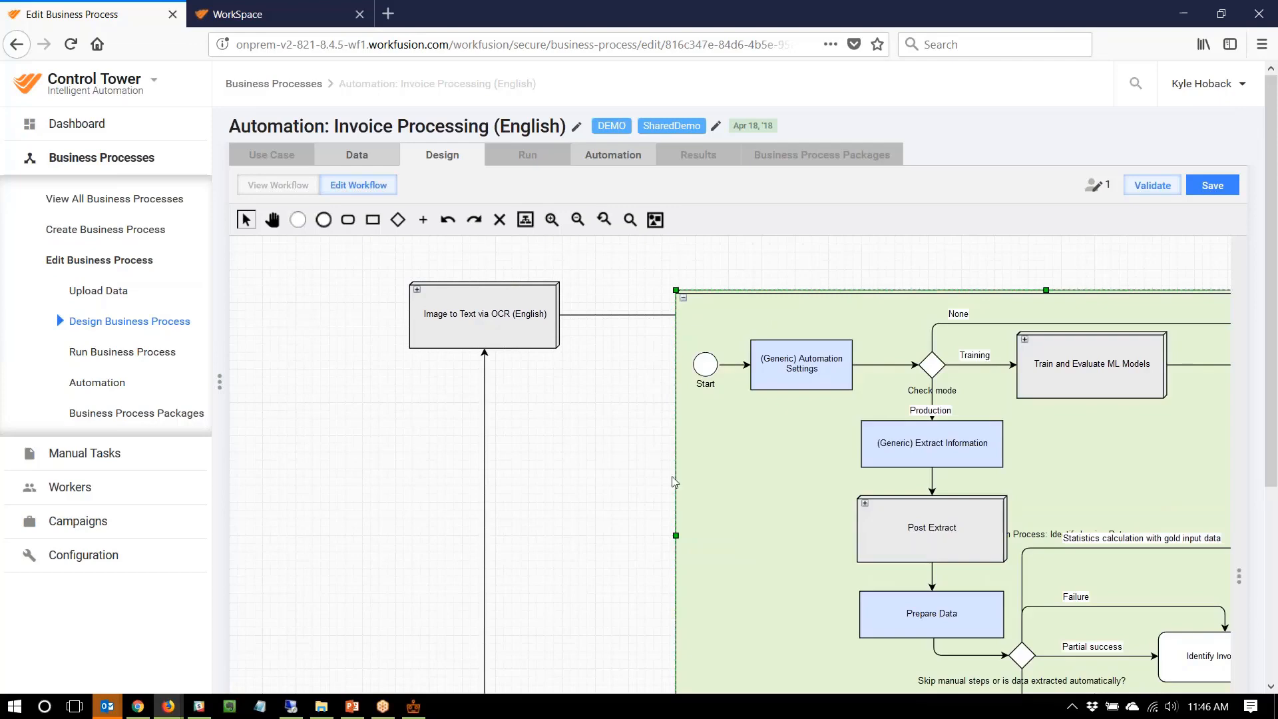
pyautogui.moveTo(645, 497); pyautogui.dragTo(342, 310)
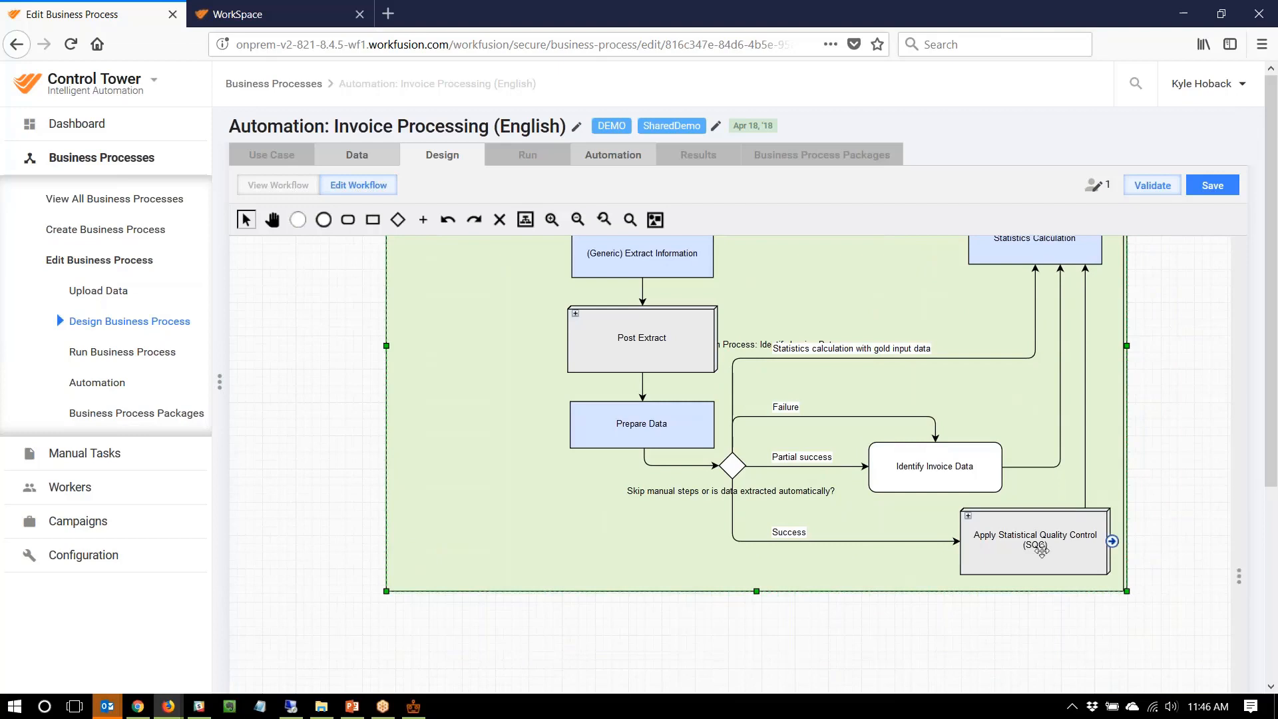